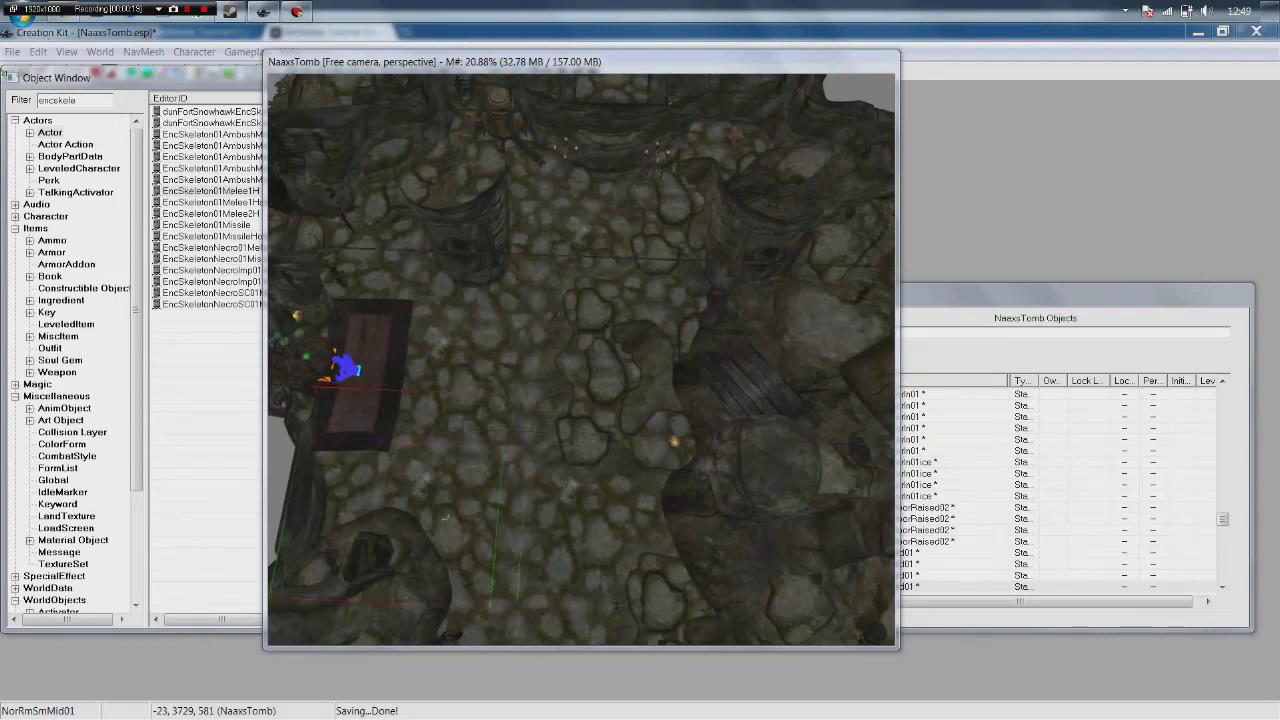
Check in the plugin and master file list whether NaaxsTomb.esp is the active file, and leave the load settings as they are.
{"action": "left_click", "coordinate": [13, 51]}
{"action": "left_click", "coordinate": [30, 65]}
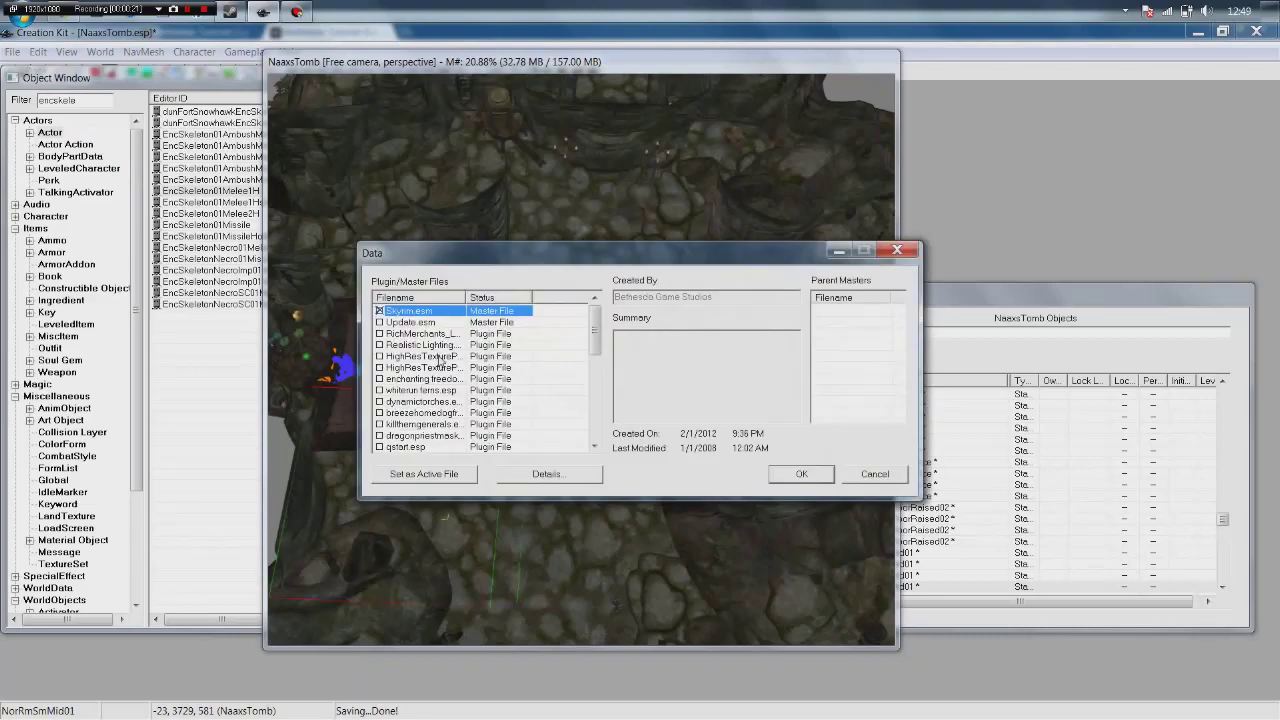
{"action": "left_click_drag", "start_coordinate": [596, 330], "coordinate": [596, 412]}
{"action": "left_click", "coordinate": [470, 447]}
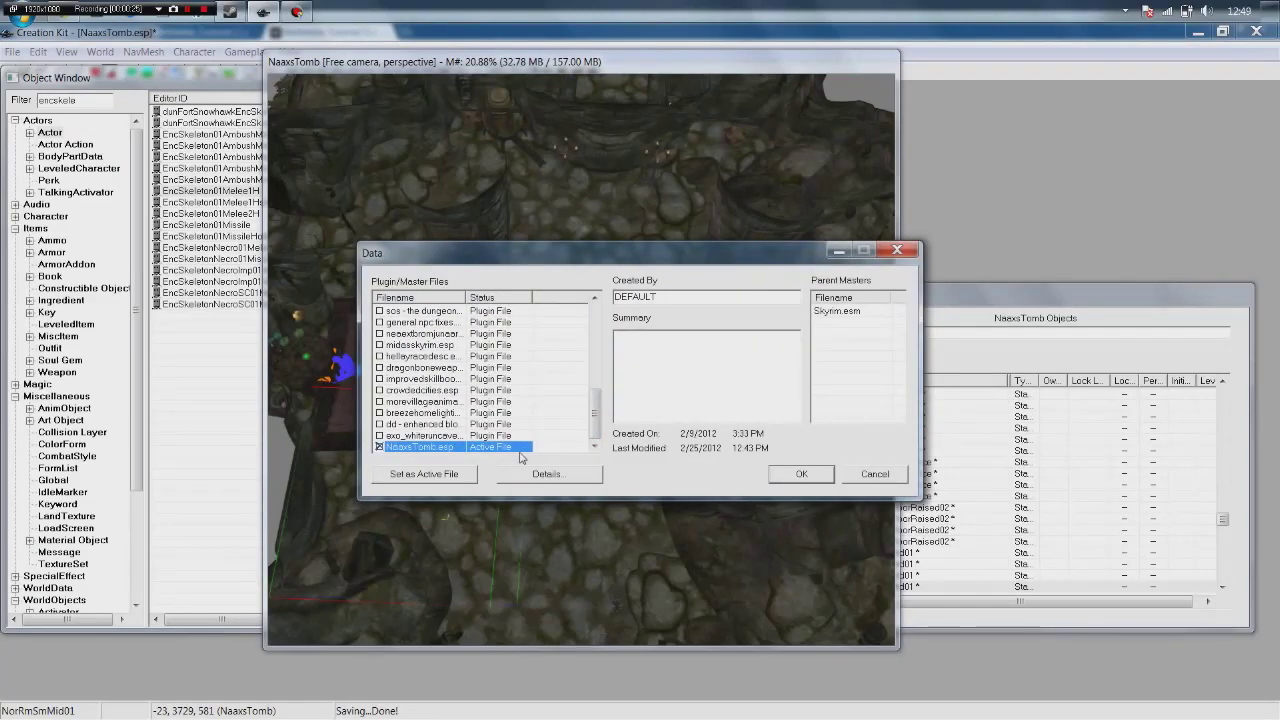
{"action": "left_click", "coordinate": [870, 476]}
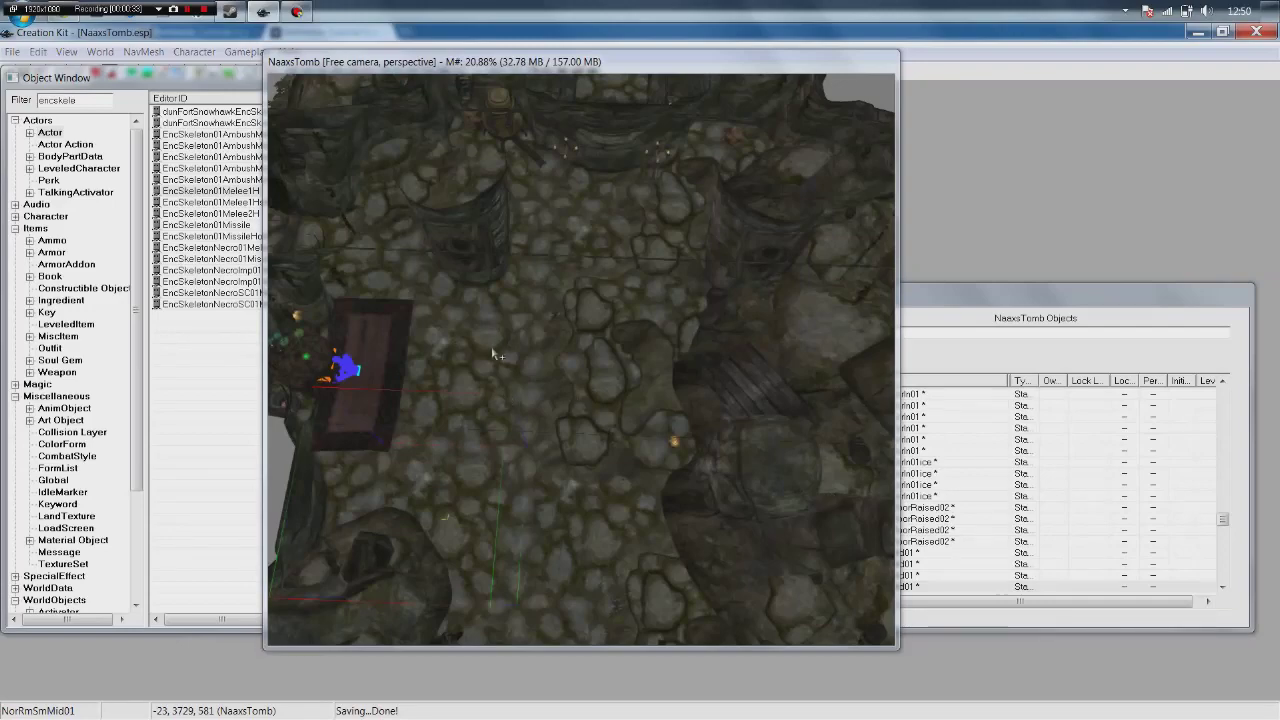
Inspect the alchemy workbench beside the rug, the surrounding floor and the WorldObjects categories.
{"action": "scroll", "coordinate": [497, 360], "scroll_direction": "up", "scroll_amount": 5}
{"action": "mouse_move", "coordinate": [407, 373]}
{"action": "middle_mouse_down"}
{"action": "mouse_move", "coordinate": [455, 379]}
{"action": "mouse_move", "coordinate": [420, 368]}
{"action": "middle_mouse_up"}
{"action": "scroll", "coordinate": [453, 378], "scroll_direction": "up", "scroll_amount": 4}
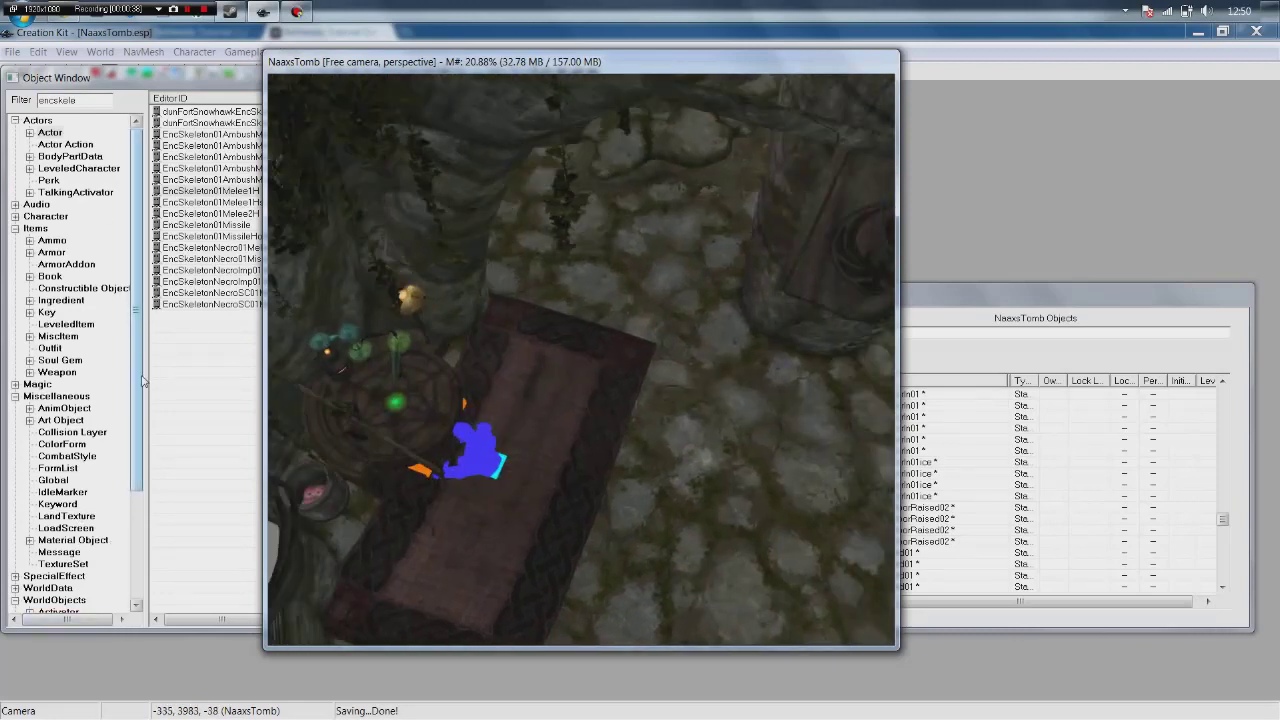
{"action": "left_click_drag", "start_coordinate": [138, 378], "coordinate": [120, 563]}
{"action": "left_click", "coordinate": [640, 340]}
{"action": "scroll", "coordinate": [640, 340], "scroll_direction": "down", "scroll_amount": 3}
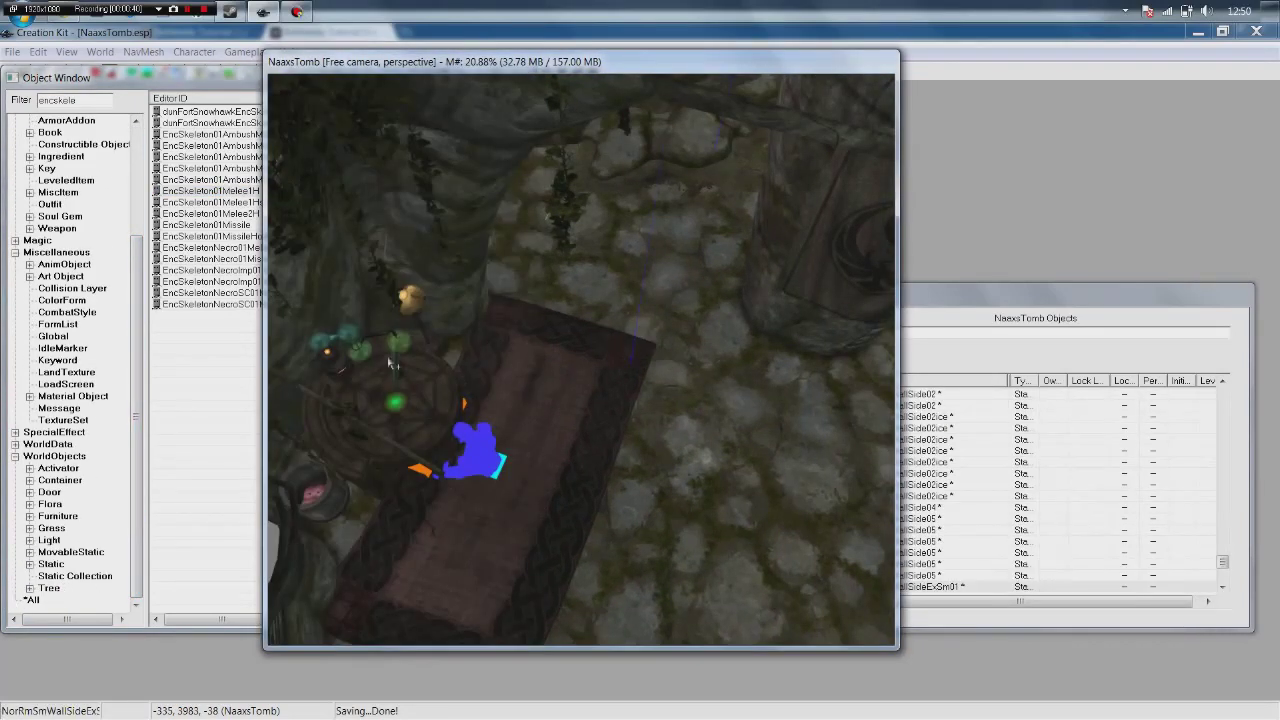
{"action": "left_click", "coordinate": [602, 462]}
{"action": "middle_click_drag", "start_coordinate": [602, 459], "coordinate": [593, 409], "text": "shift"}
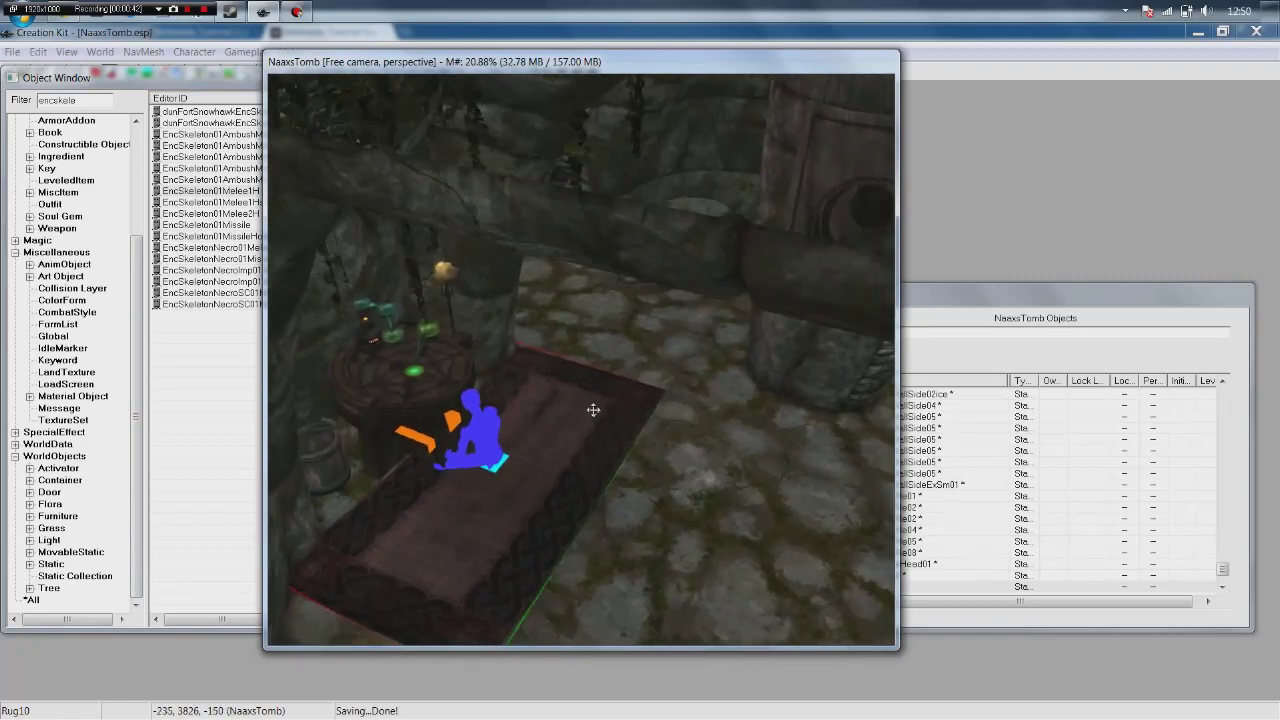
{"action": "left_click", "coordinate": [655, 475]}
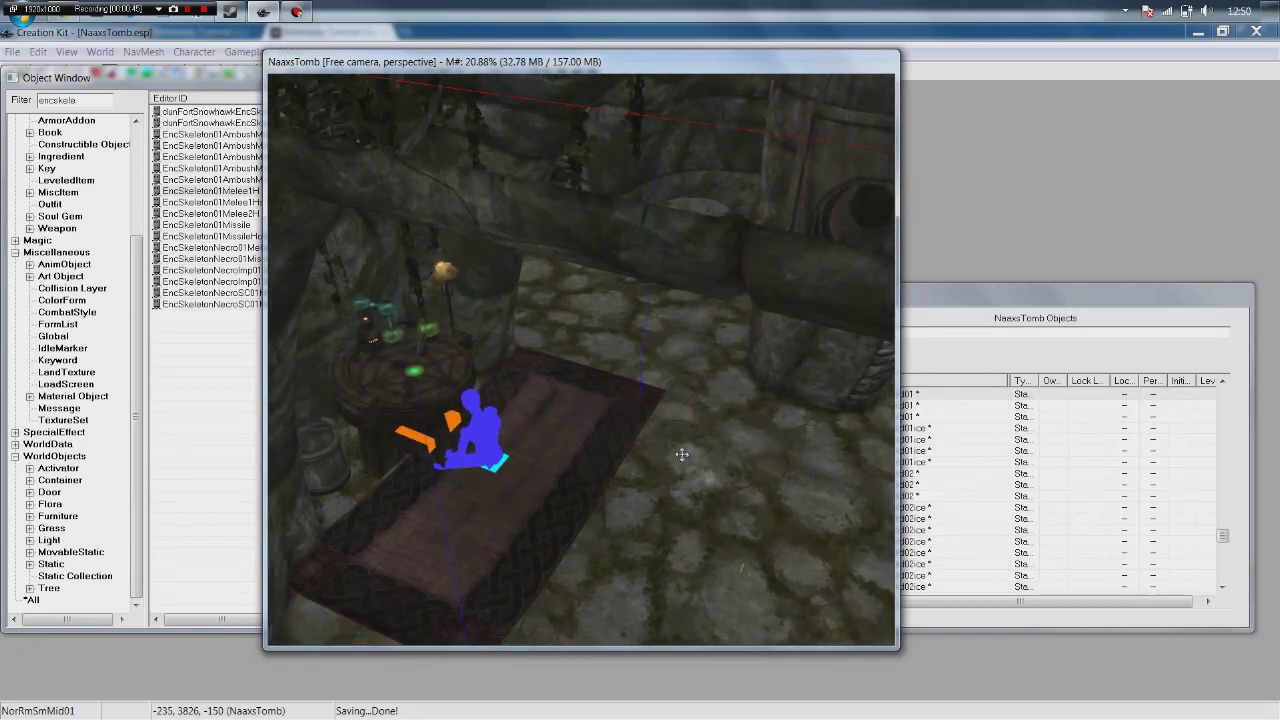
{"action": "mouse_move", "coordinate": [720, 462]}
{"action": "middle_mouse_down", "text": "shift"}
{"action": "mouse_move", "coordinate": [760, 484]}
{"action": "mouse_move", "coordinate": [737, 446]}
{"action": "mouse_move", "coordinate": [717, 452]}
{"action": "middle_mouse_up", "text": "shift"}
{"action": "scroll", "coordinate": [748, 455], "scroll_direction": "down", "scroll_amount": 3}
{"action": "scroll", "coordinate": [710, 445], "scroll_direction": "down", "scroll_amount": 3}
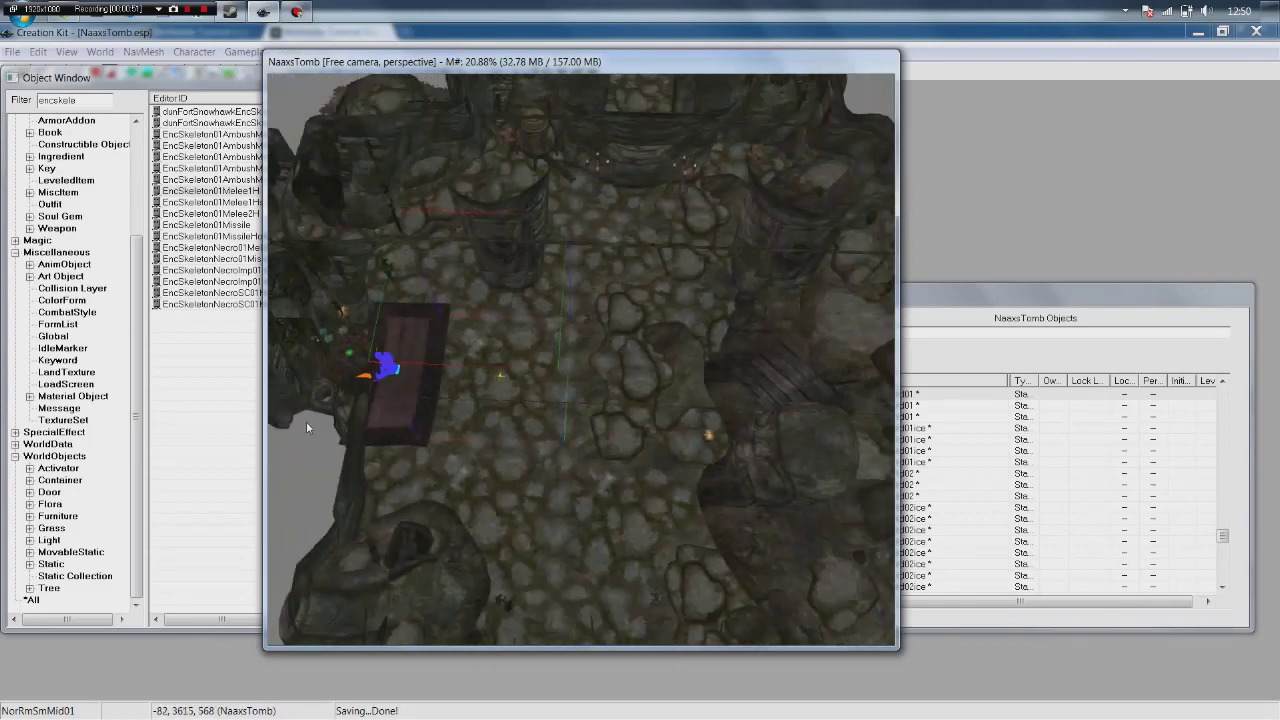
{"action": "left_click", "coordinate": [305, 470]}
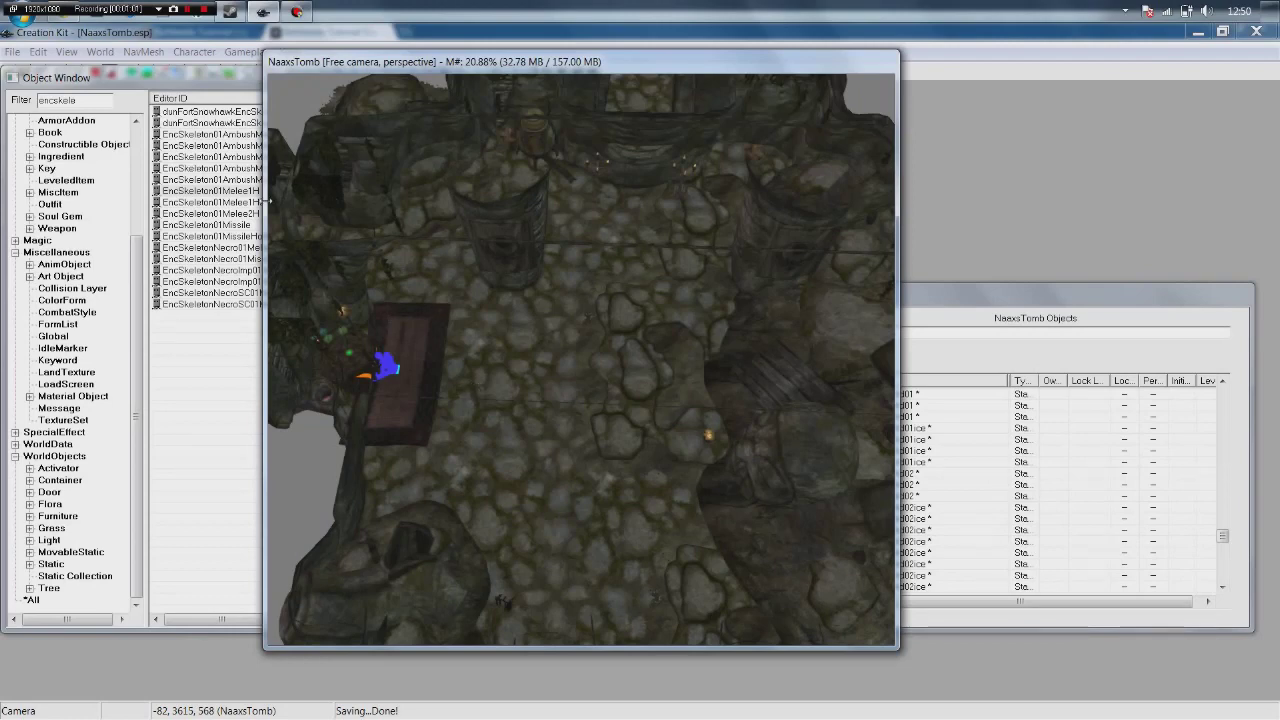
List the Actor objects filtered by "lvlwarlock".
{"action": "double_click", "coordinate": [64, 100]}
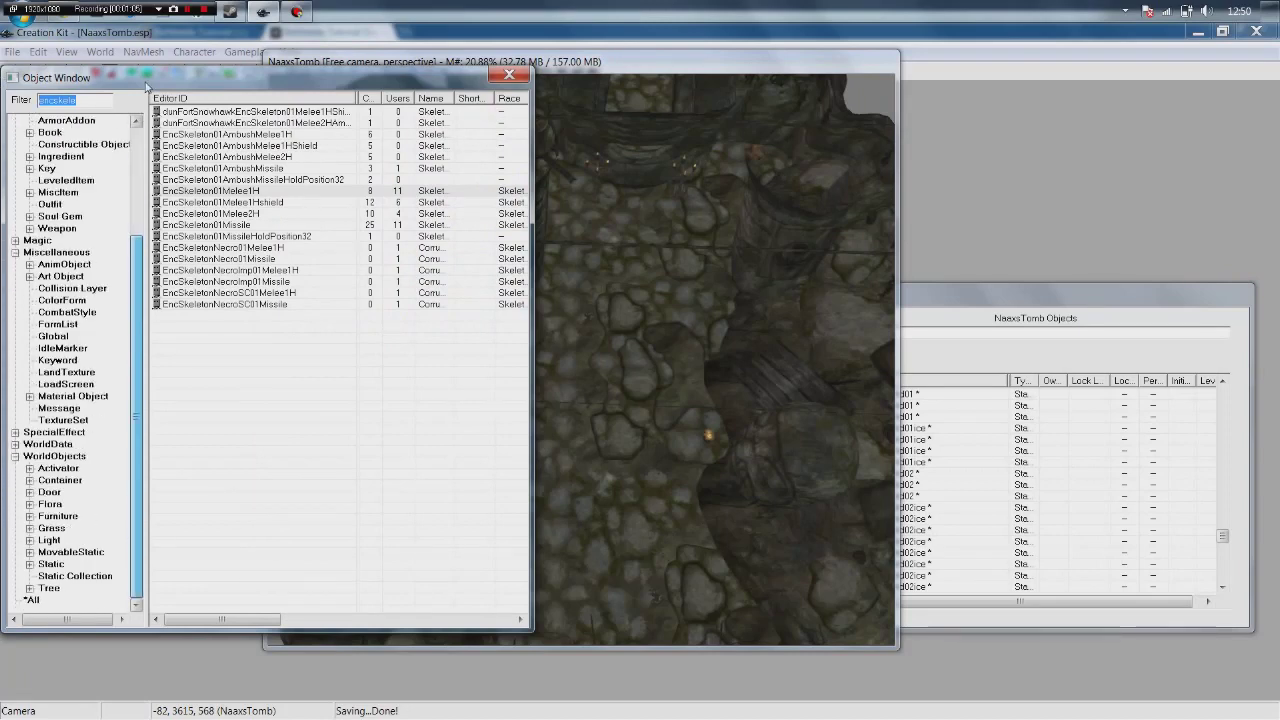
{"action": "scroll", "coordinate": [124, 247], "scroll_direction": "up", "scroll_amount": 4}
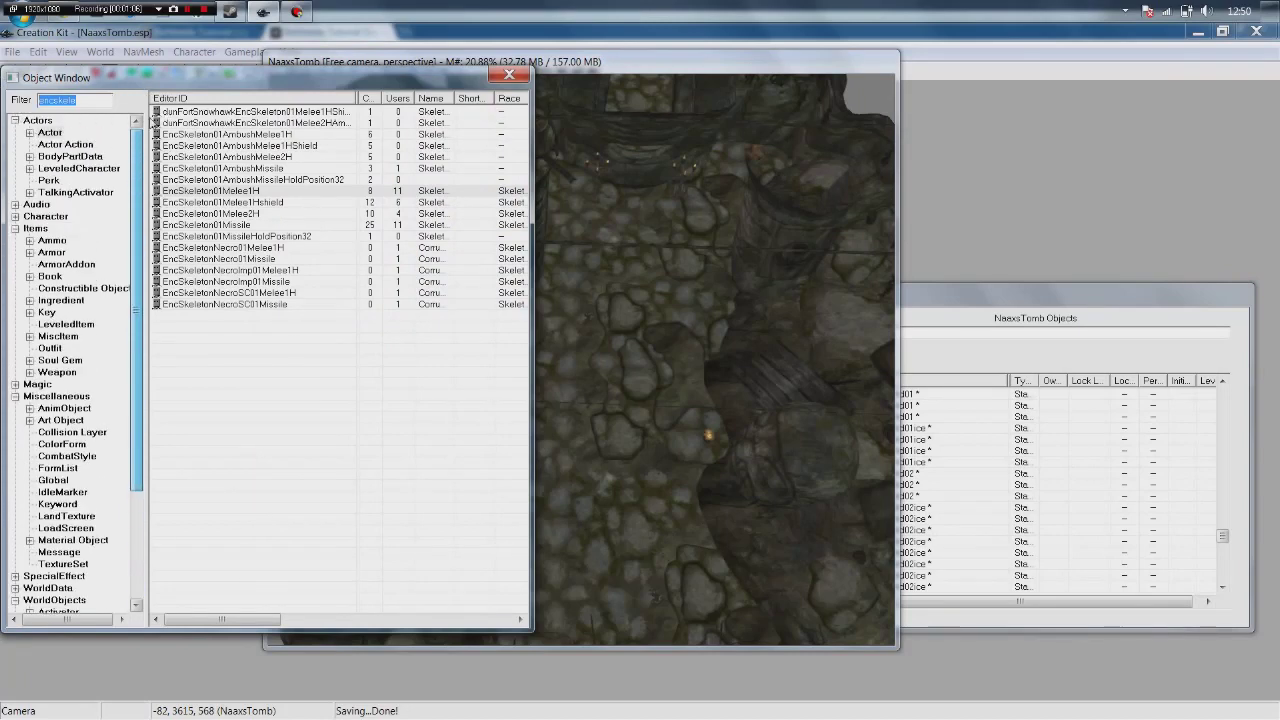
{"action": "left_click", "coordinate": [50, 133]}
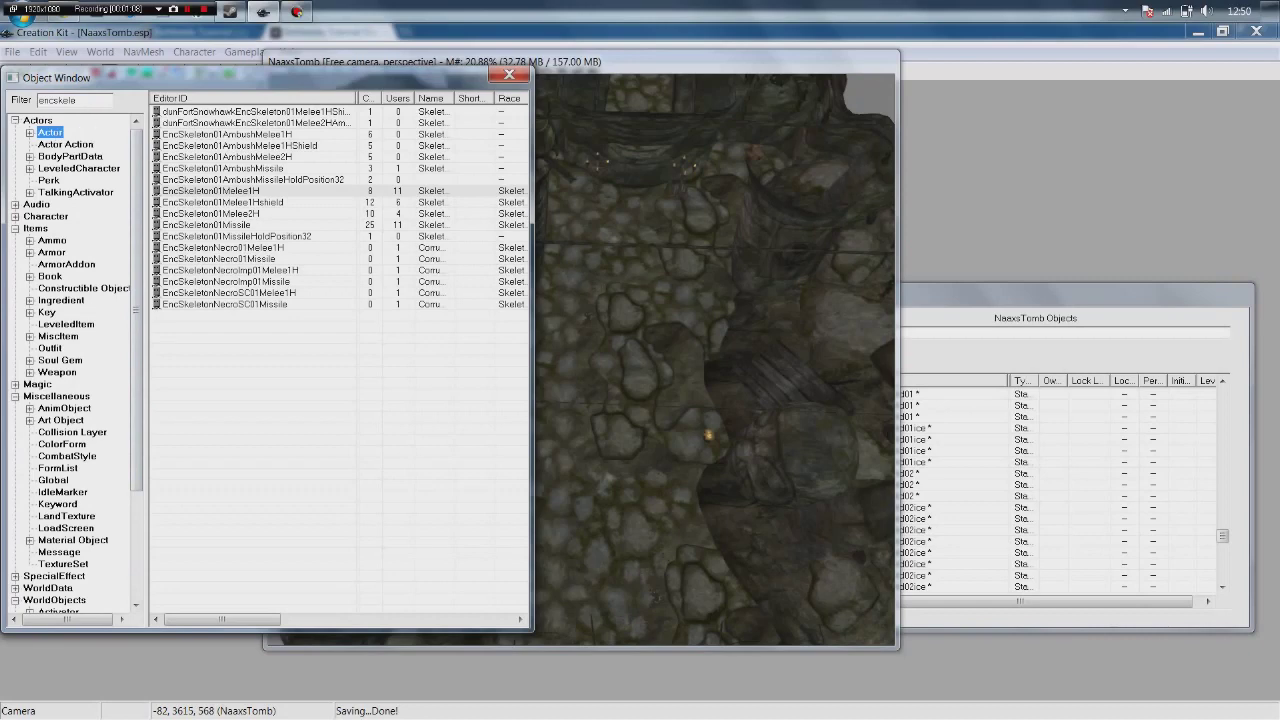
{"action": "type", "text": "lvl"}
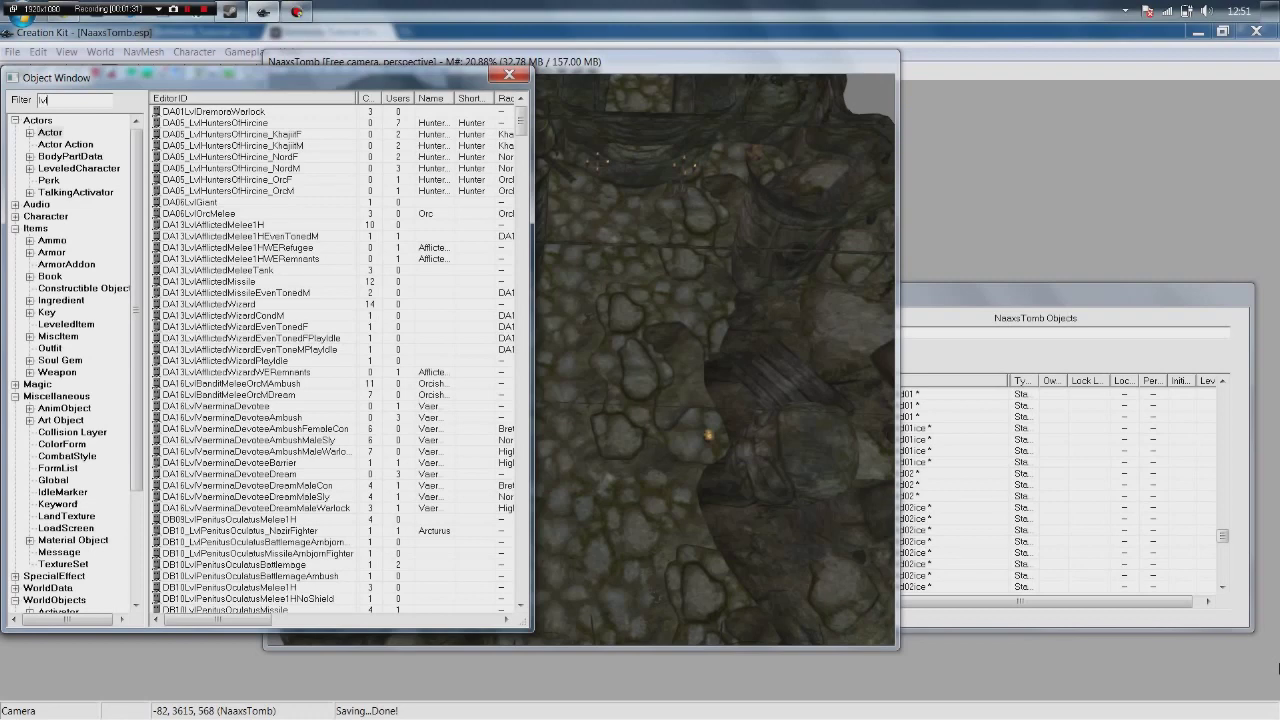
{"action": "type", "text": "we"}
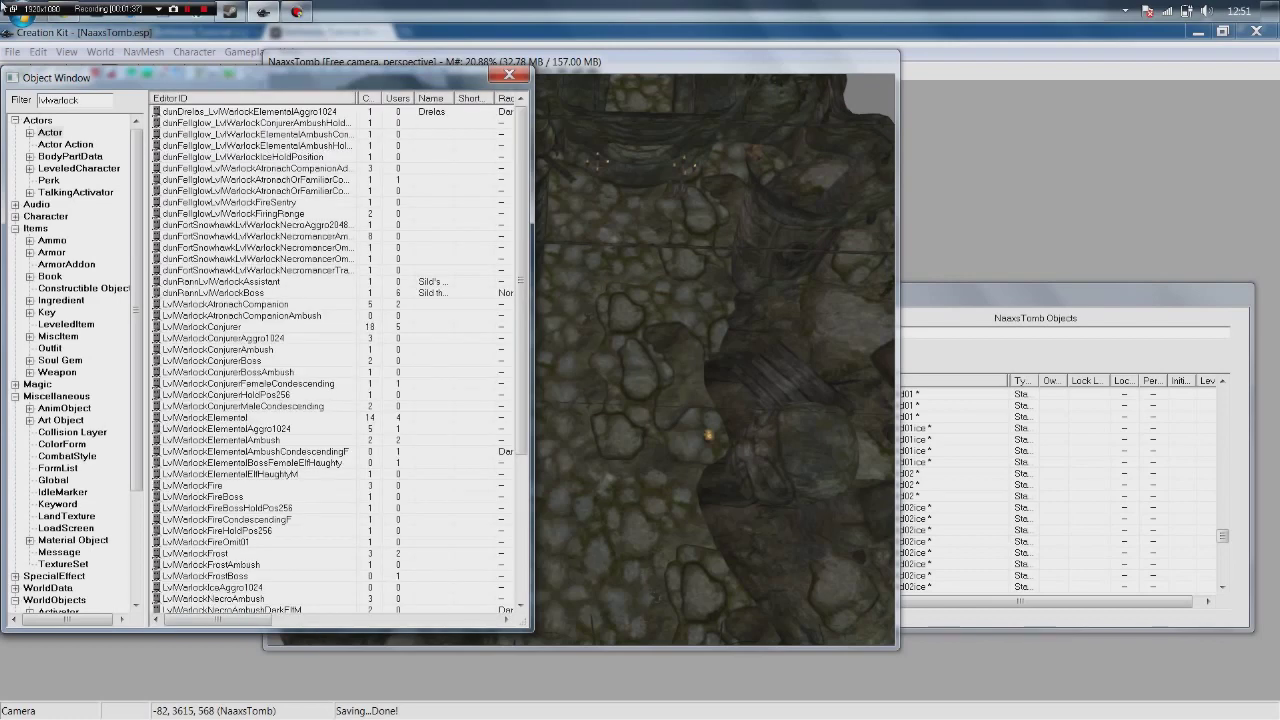
Place LvlWarlockConjurer on the stone floor between the rug and the boulders and rotate it to 180 degrees about Z.
{"action": "left_click", "coordinate": [233, 327]}
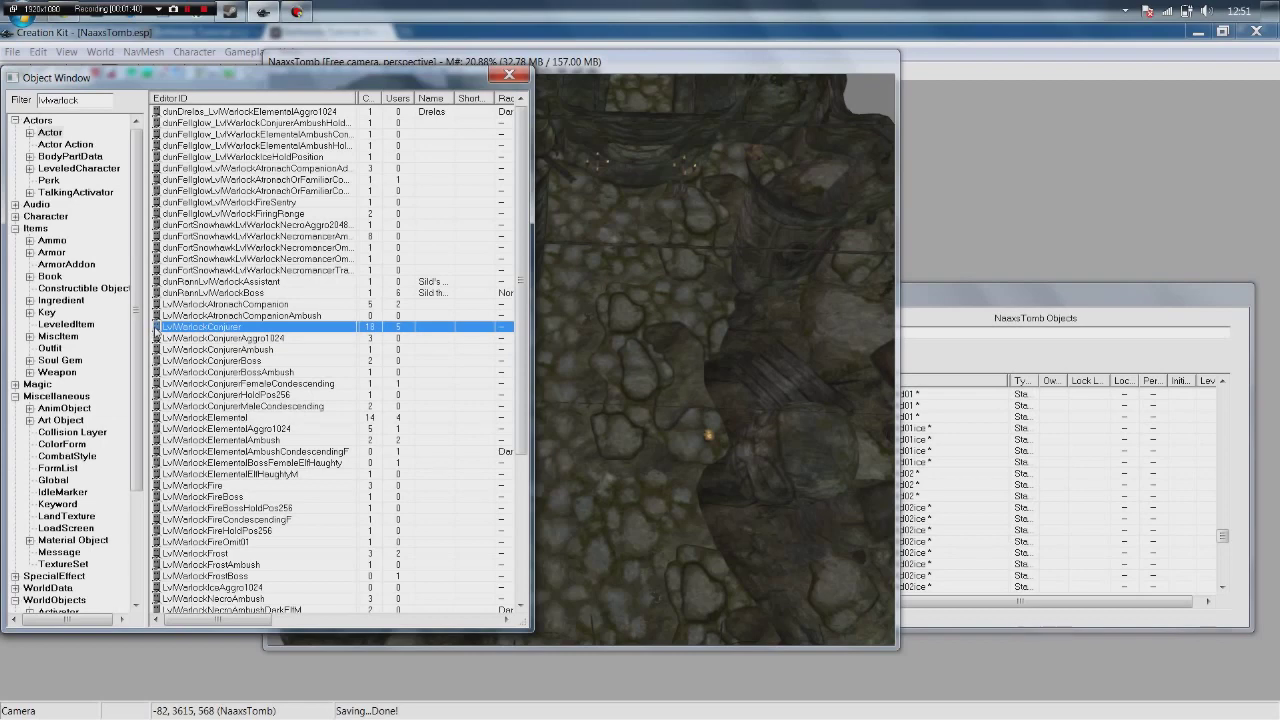
{"action": "left_click_drag", "start_coordinate": [157, 331], "coordinate": [566, 328]}
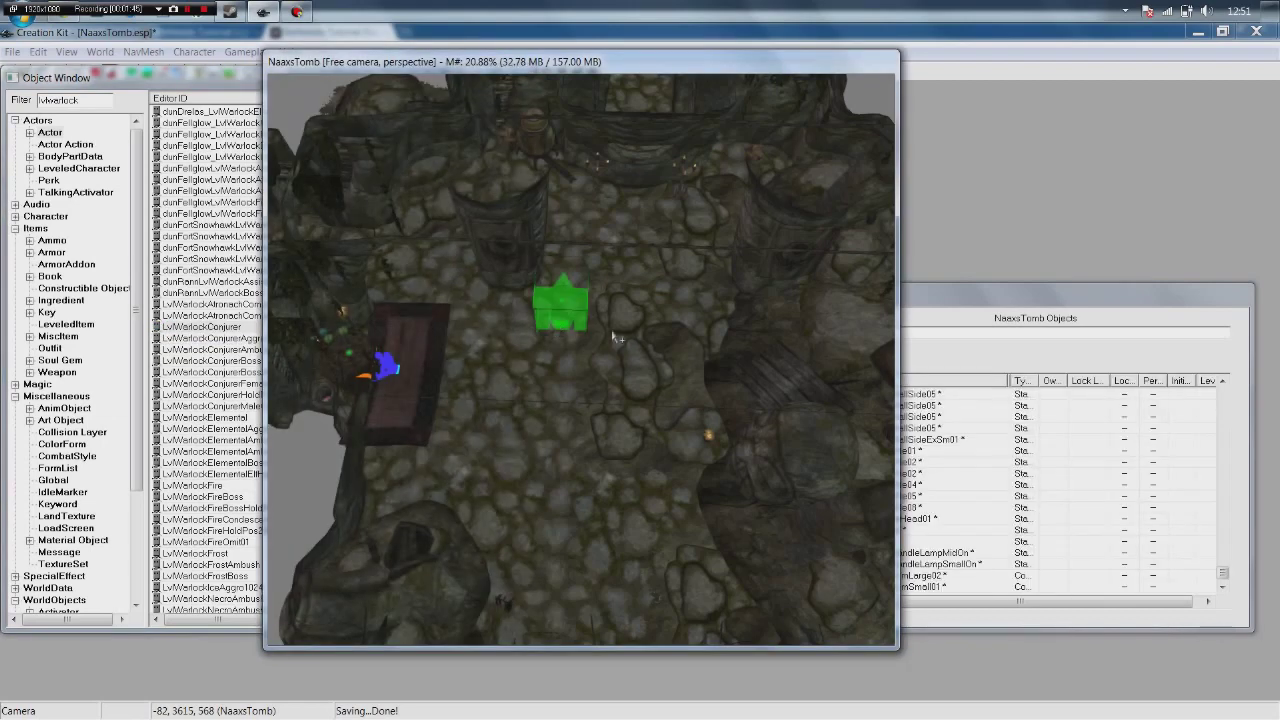
{"action": "right_click_drag", "start_coordinate": [569, 309], "coordinate": [571, 303]}
{"action": "middle_click_drag", "start_coordinate": [571, 303], "coordinate": [580, 323], "text": "shift"}
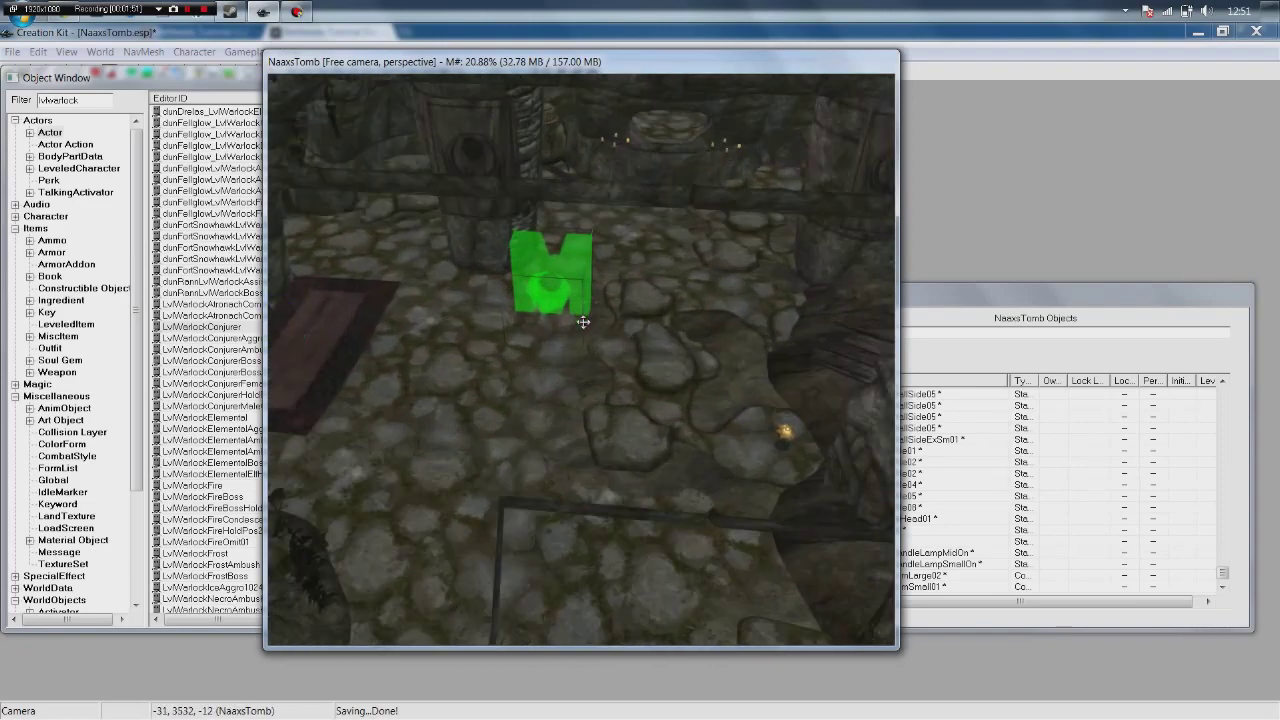
{"action": "mouse_move", "coordinate": [506, 357]}
{"action": "middle_mouse_down", "text": "shift"}
{"action": "mouse_move", "coordinate": [471, 354]}
{"action": "mouse_move", "coordinate": [507, 352]}
{"action": "middle_mouse_up", "text": "shift"}
{"action": "left_click", "coordinate": [483, 357]}
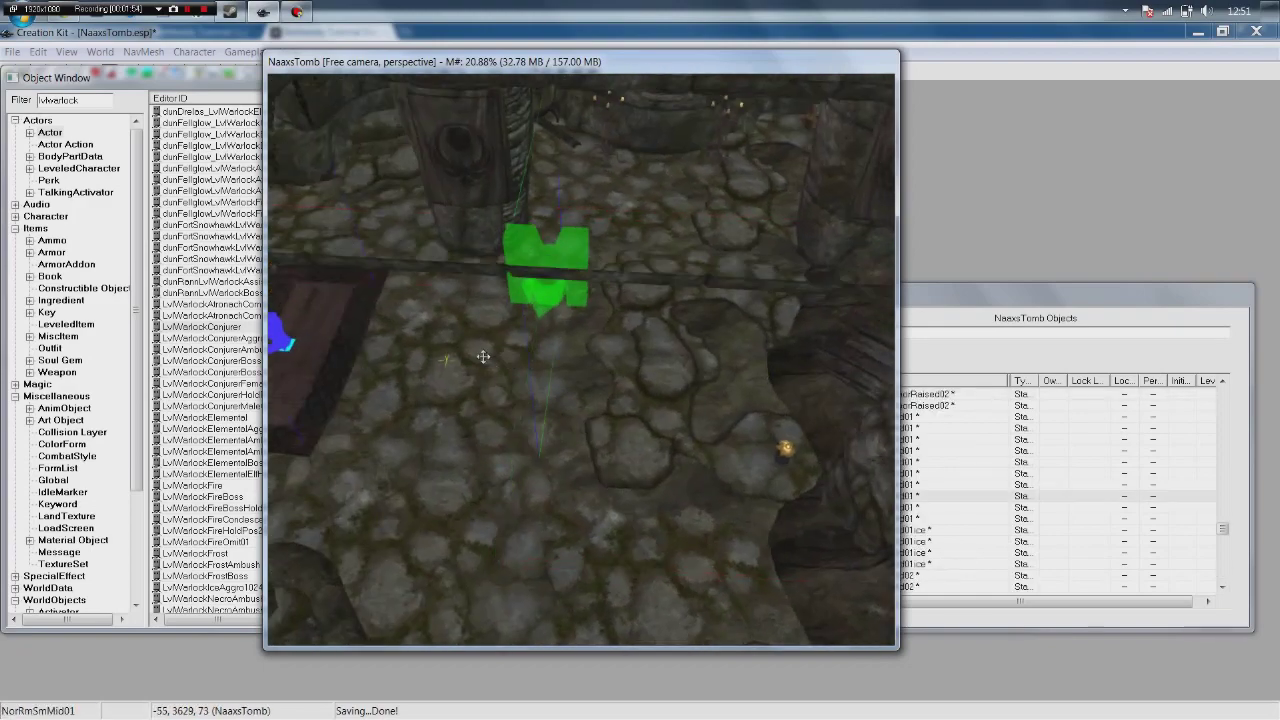
{"action": "left_click", "coordinate": [578, 265]}
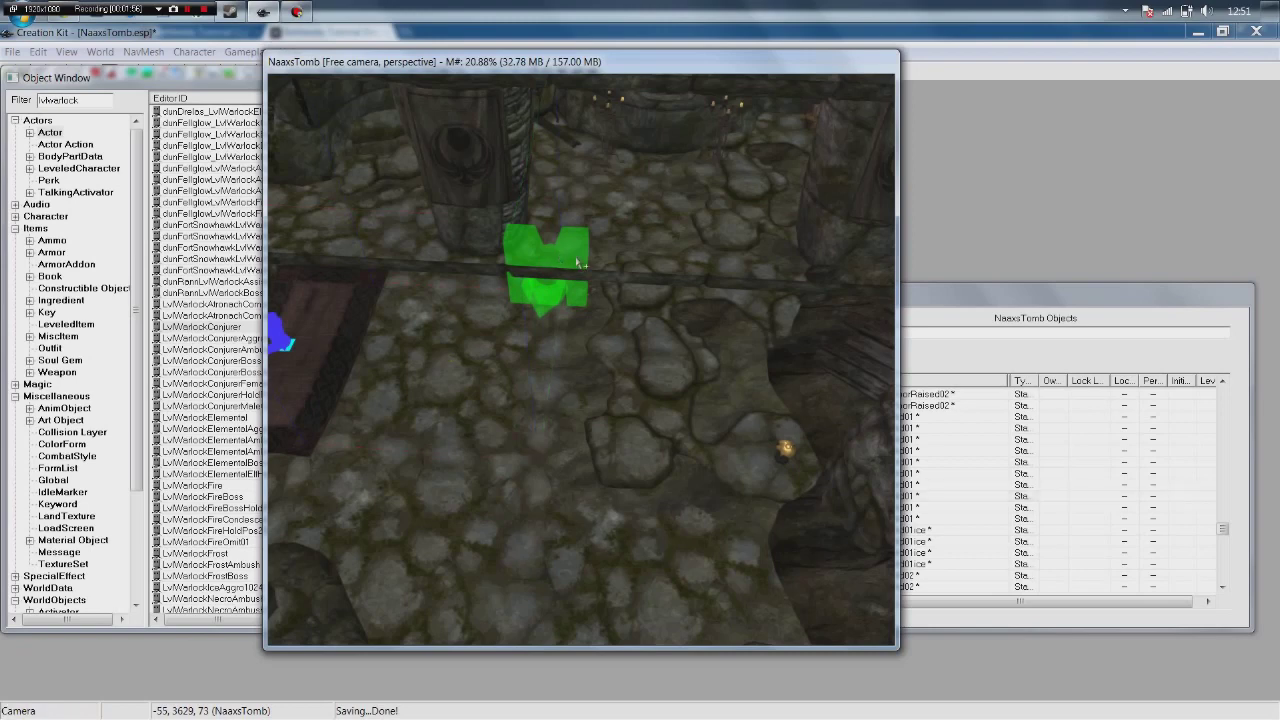
{"action": "right_click_drag", "start_coordinate": [581, 267], "coordinate": [578, 257]}
{"action": "mouse_move", "coordinate": [560, 320]}
{"action": "middle_mouse_down", "text": "shift"}
{"action": "mouse_move", "coordinate": [508, 332]}
{"action": "mouse_move", "coordinate": [516, 312]}
{"action": "middle_mouse_up", "text": "shift"}
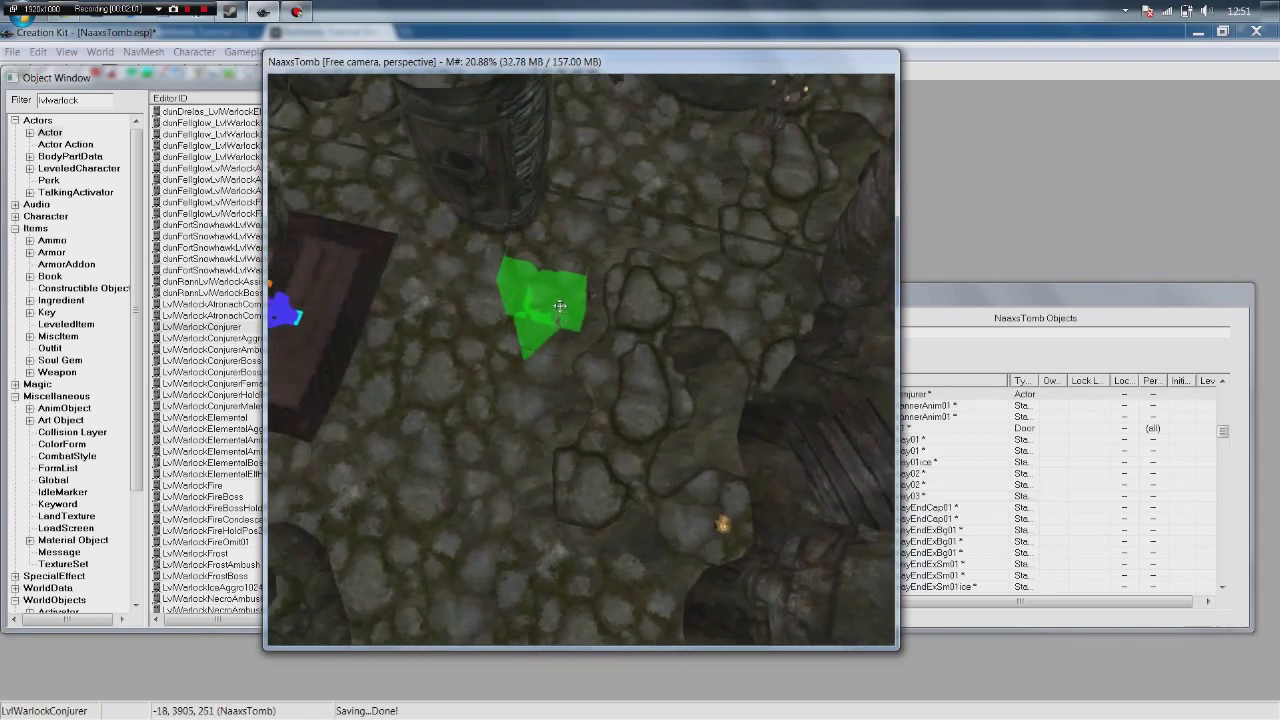
{"action": "mouse_move", "coordinate": [467, 312]}
{"action": "middle_mouse_down", "text": "shift"}
{"action": "mouse_move", "coordinate": [490, 311]}
{"action": "mouse_move", "coordinate": [464, 310]}
{"action": "middle_mouse_up", "text": "shift"}
{"action": "left_click", "coordinate": [471, 312]}
{"action": "scroll", "coordinate": [506, 322], "scroll_direction": "down", "scroll_amount": 3}
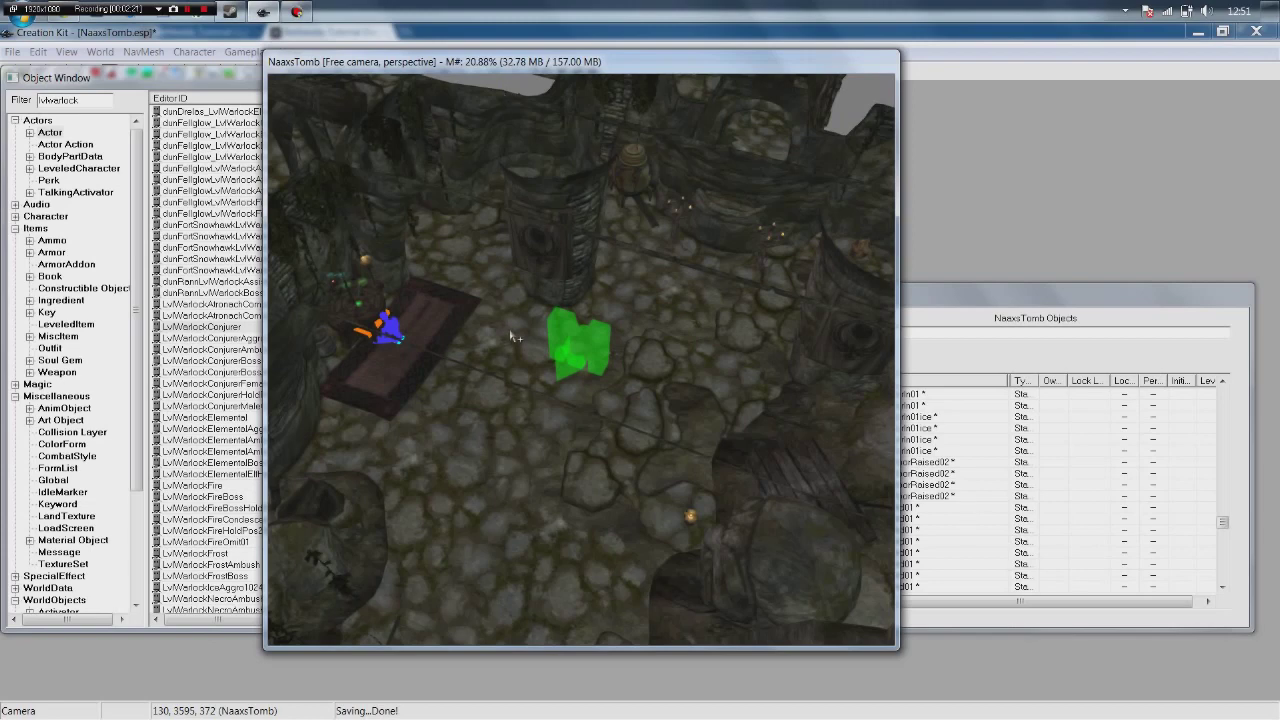
Shift the navmesh triangle on the rug beside the alchemy workbench slightly towards the wall, and end navmesh editing.
{"action": "scroll", "coordinate": [385, 323], "scroll_direction": "up", "scroll_amount": 3}
{"action": "middle_click_drag", "start_coordinate": [386, 322], "coordinate": [474, 334], "text": "shift"}
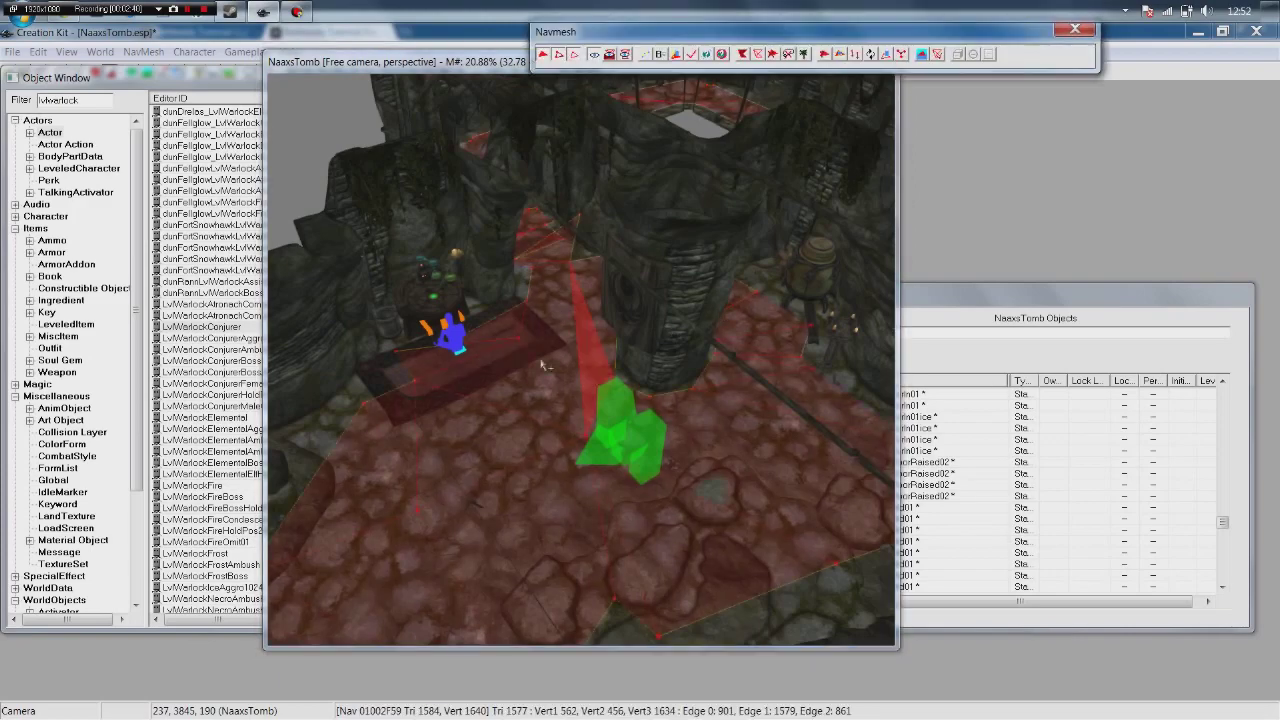
{"action": "scroll", "coordinate": [494, 278], "scroll_direction": "up", "scroll_amount": 5}
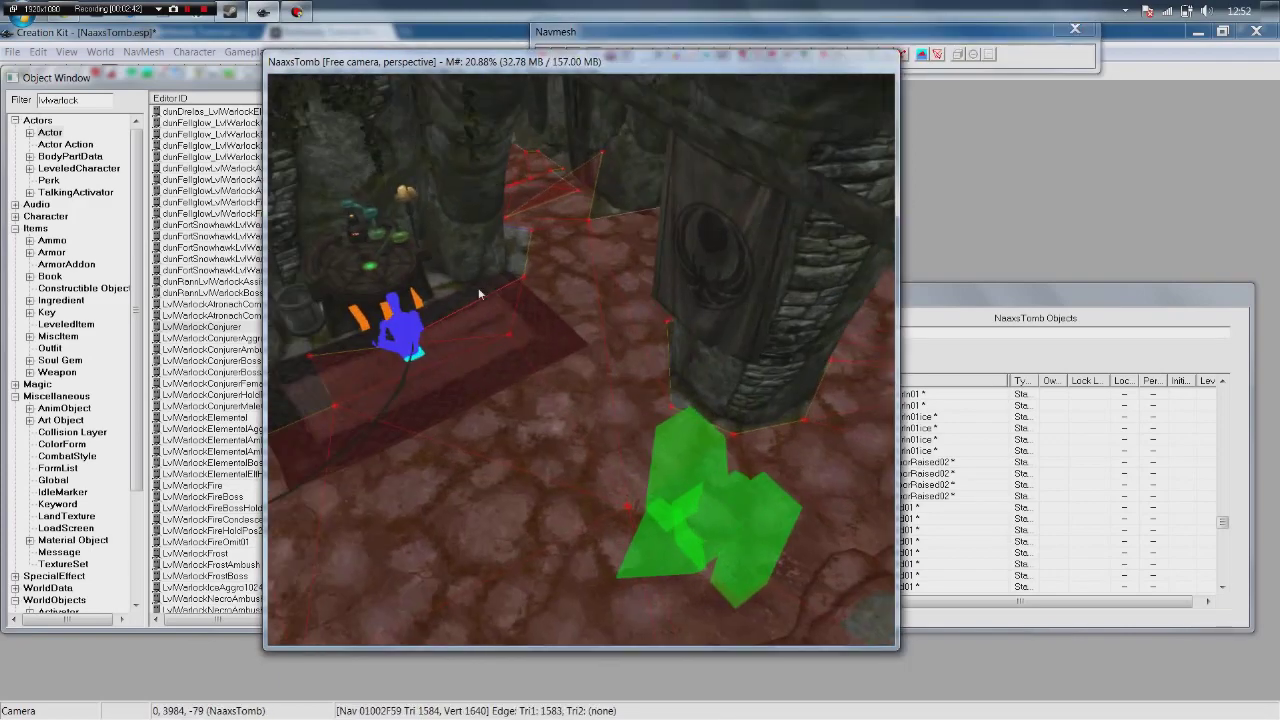
{"action": "middle_click_drag", "start_coordinate": [480, 291], "coordinate": [526, 320]}
{"action": "scroll", "coordinate": [527, 320], "scroll_direction": "up", "scroll_amount": 5}
{"action": "left_click", "coordinate": [667, 390]}
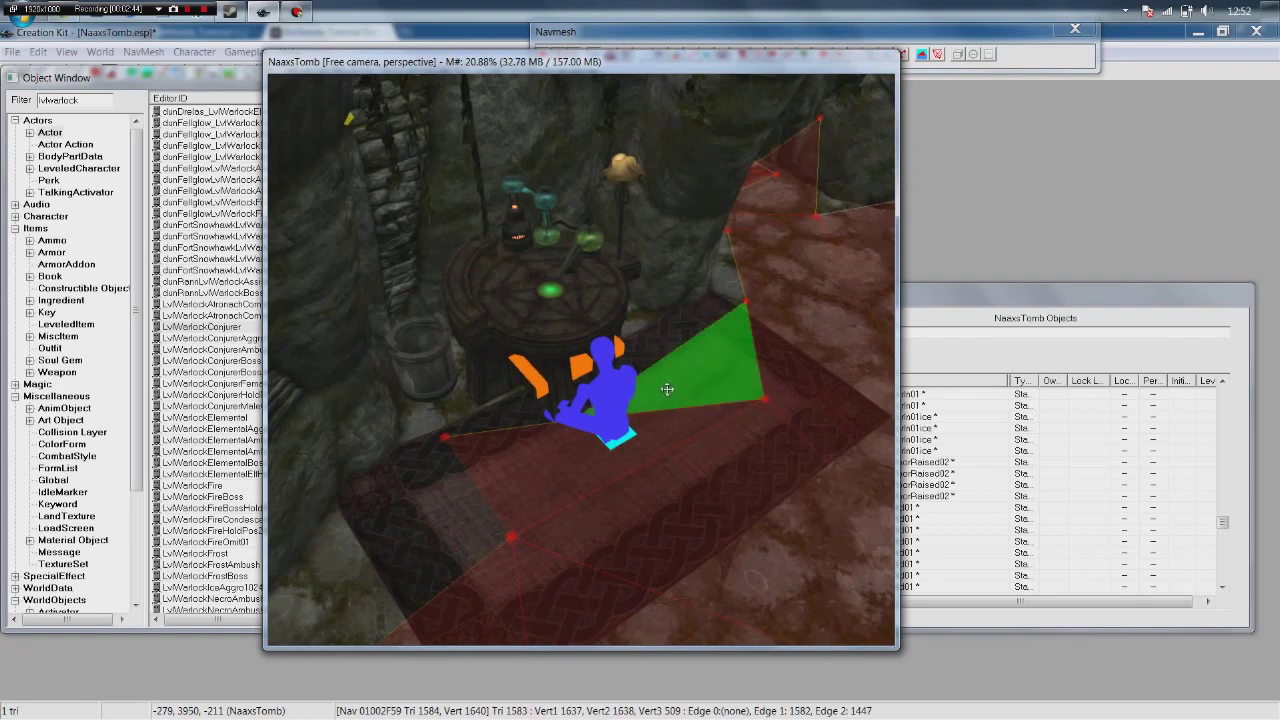
{"action": "left_click_drag", "start_coordinate": [667, 390], "coordinate": [663, 386]}
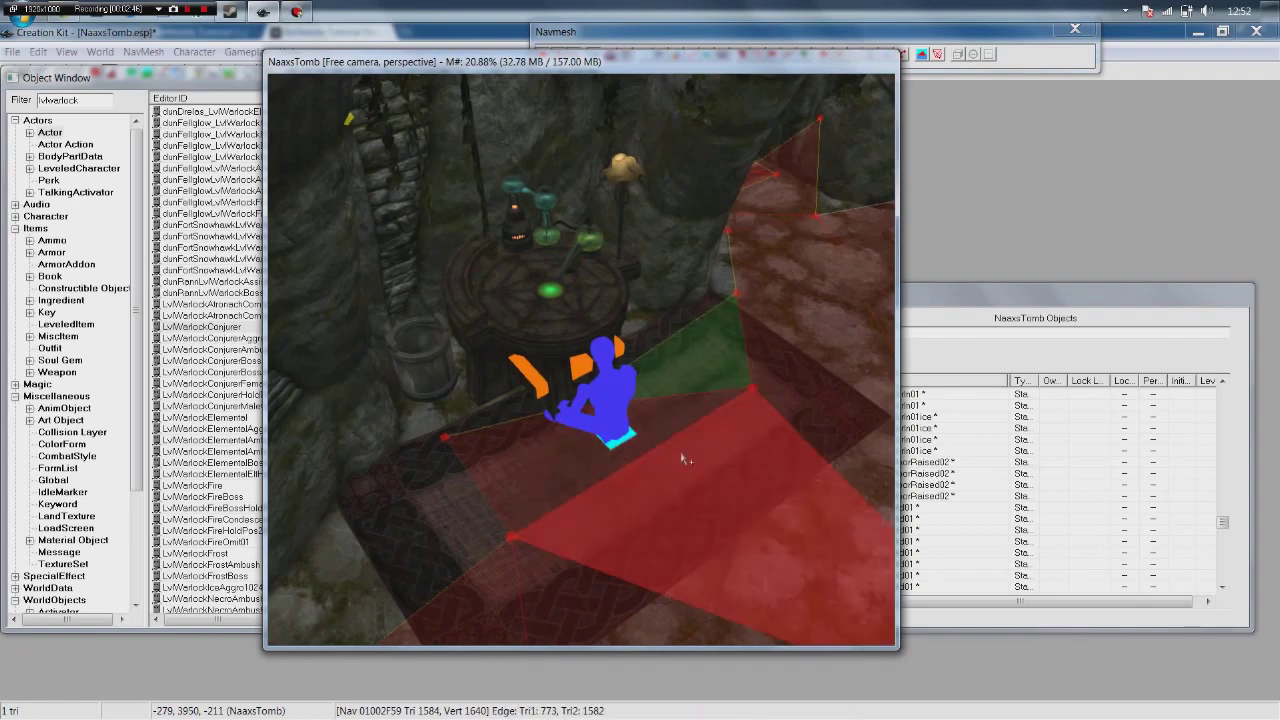
{"action": "scroll", "coordinate": [656, 288], "scroll_direction": "down", "scroll_amount": 6}
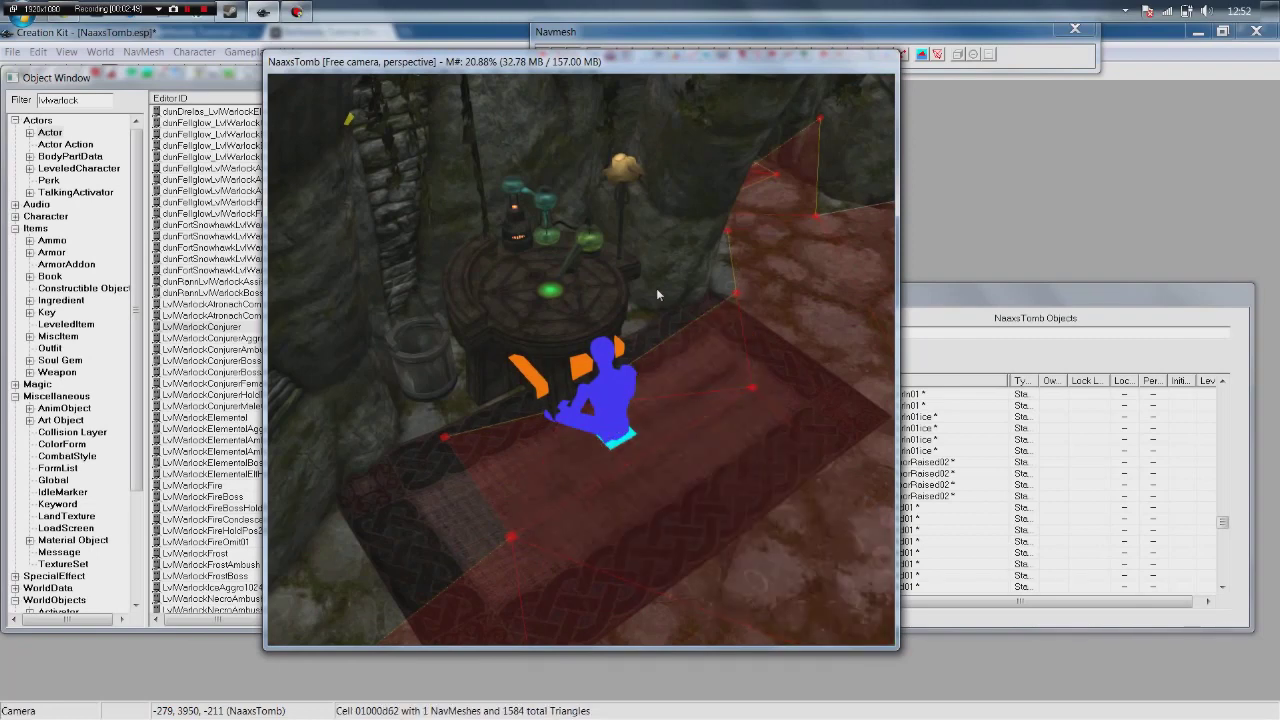
{"action": "middle_click_drag", "start_coordinate": [697, 437], "coordinate": [694, 428]}
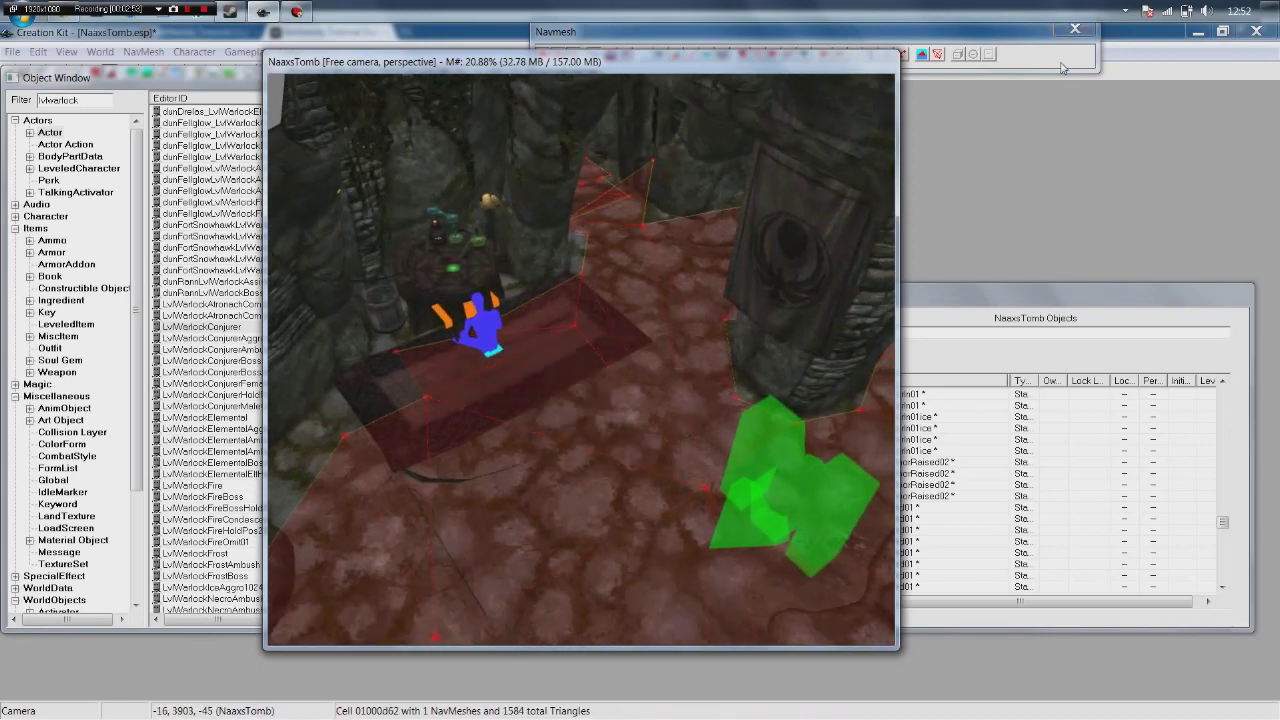
{"action": "left_click", "coordinate": [1075, 29]}
Add the CraftingAlchemyWorkbench in NaaxsTomb as a linked reference of the placed conjurer, with keyword NONE.
{"action": "left_click", "coordinate": [744, 312]}
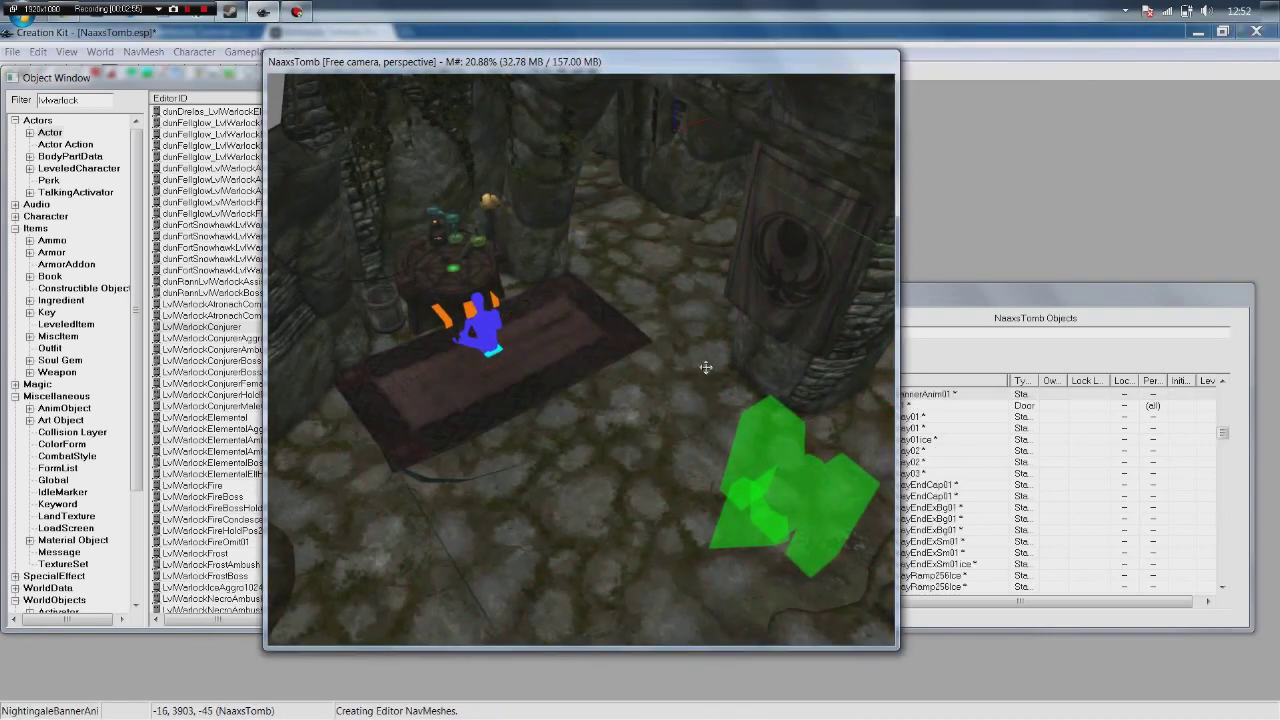
{"action": "scroll", "coordinate": [709, 366], "scroll_direction": "down", "scroll_amount": 2}
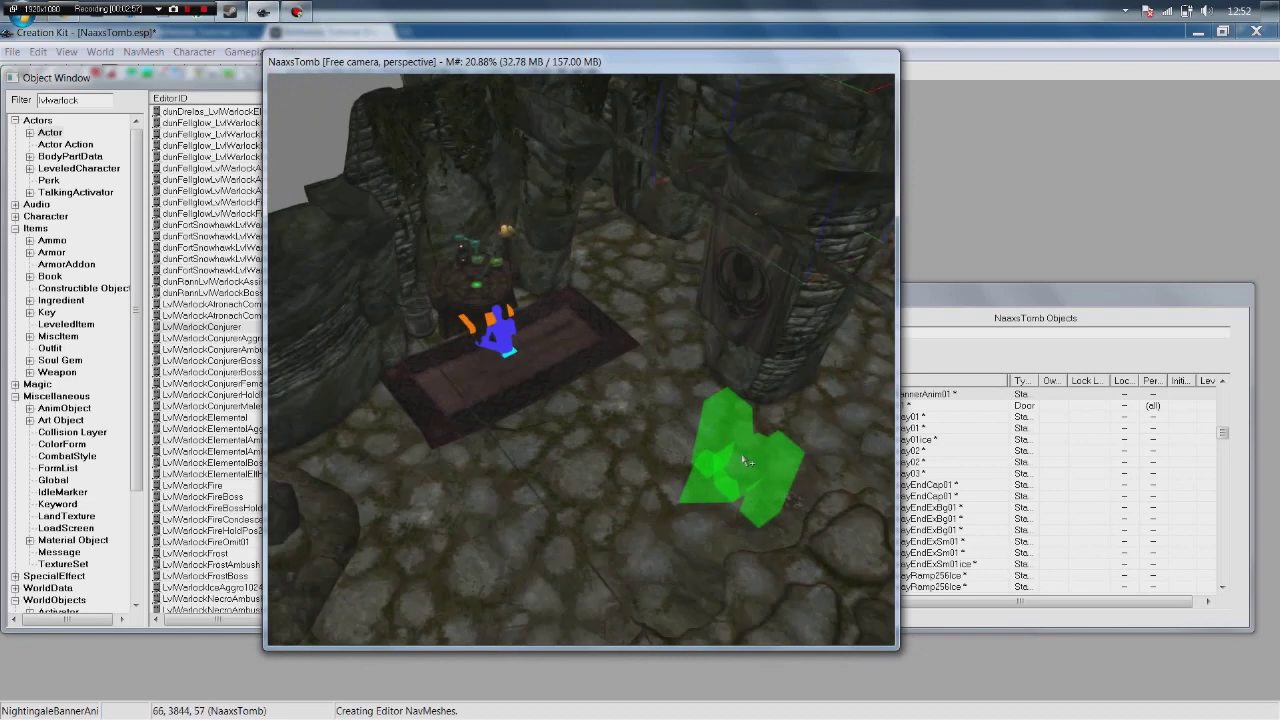
{"action": "double_click", "coordinate": [743, 457]}
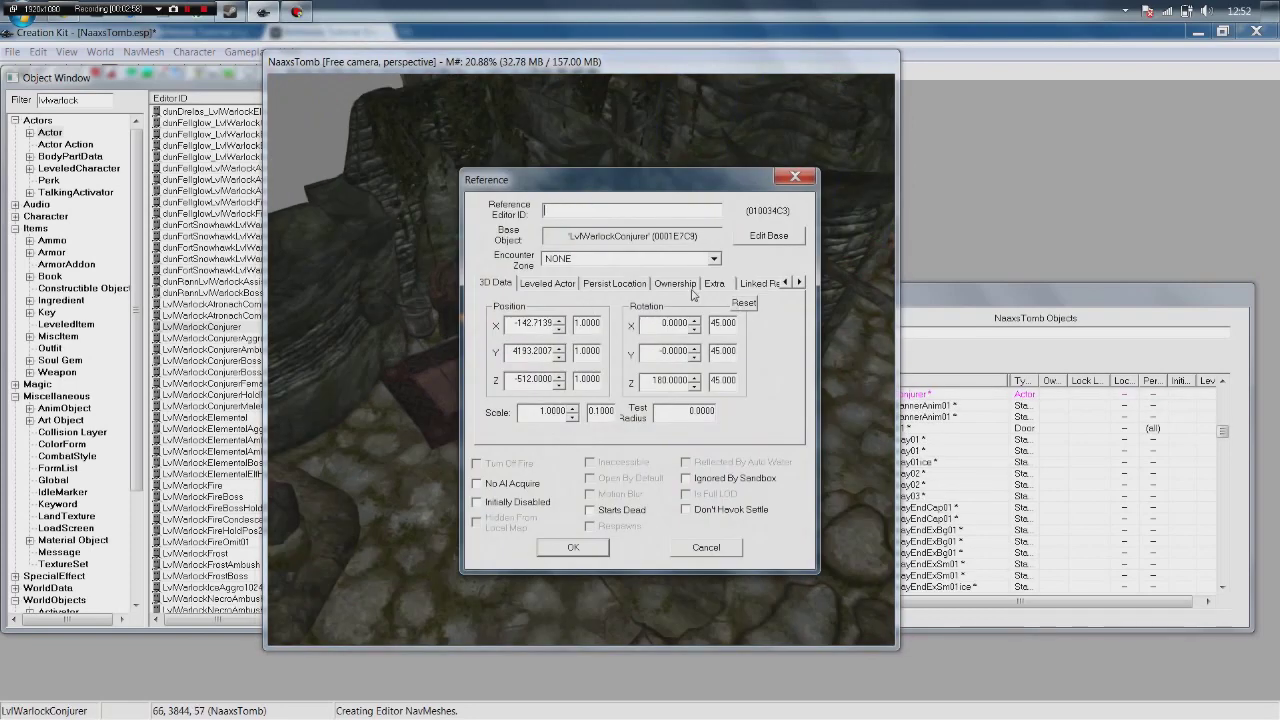
{"action": "left_click", "coordinate": [765, 285]}
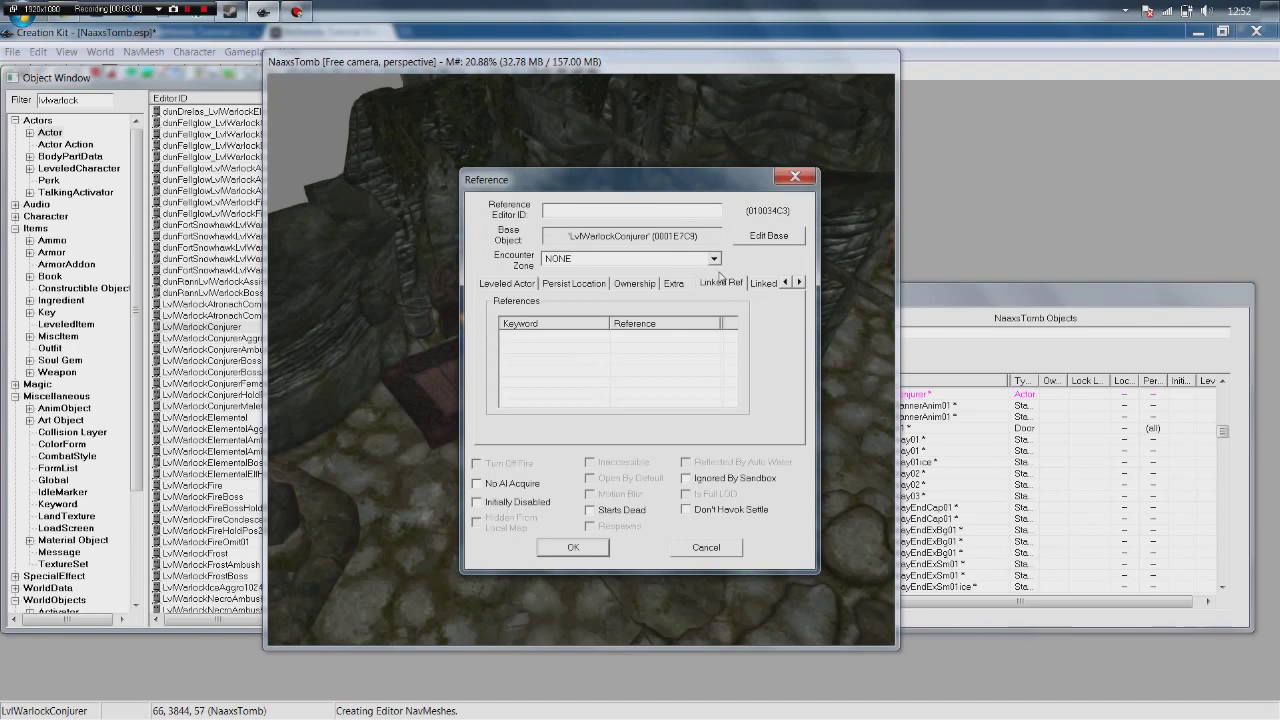
{"action": "double_click", "coordinate": [567, 356]}
{"action": "left_click_drag", "start_coordinate": [585, 200], "coordinate": [273, 265]}
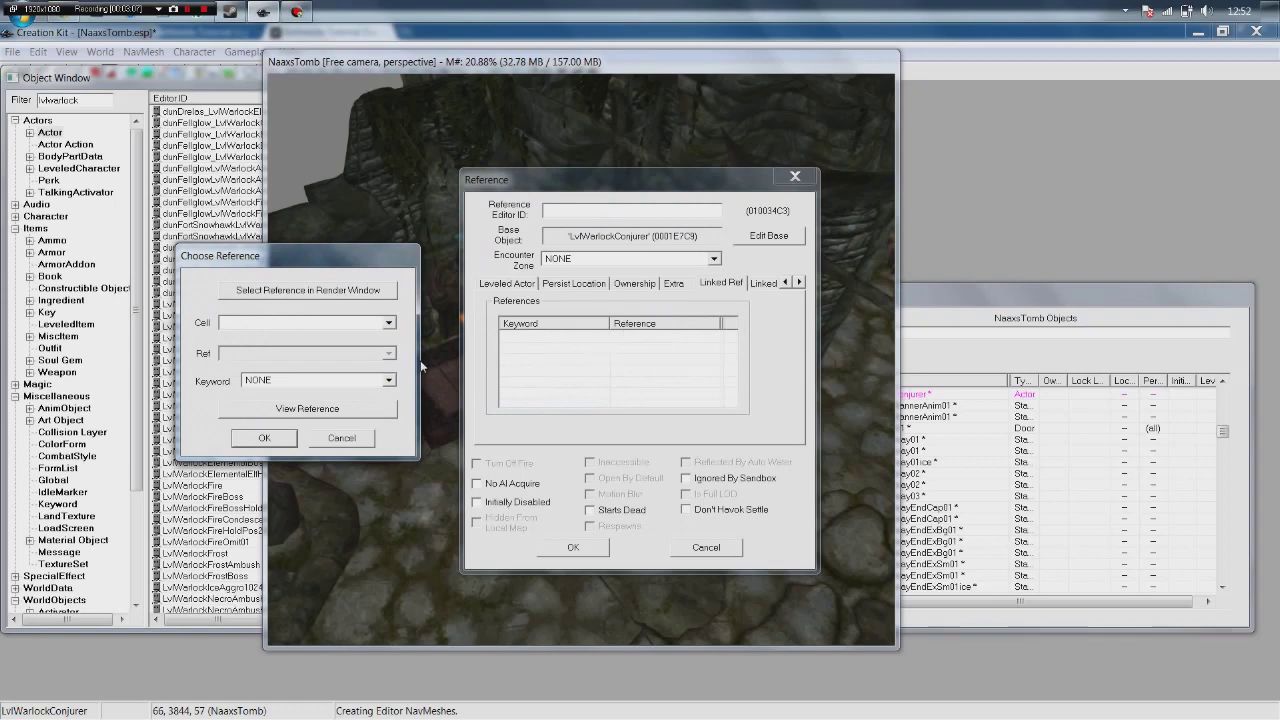
{"action": "left_click", "coordinate": [321, 290]}
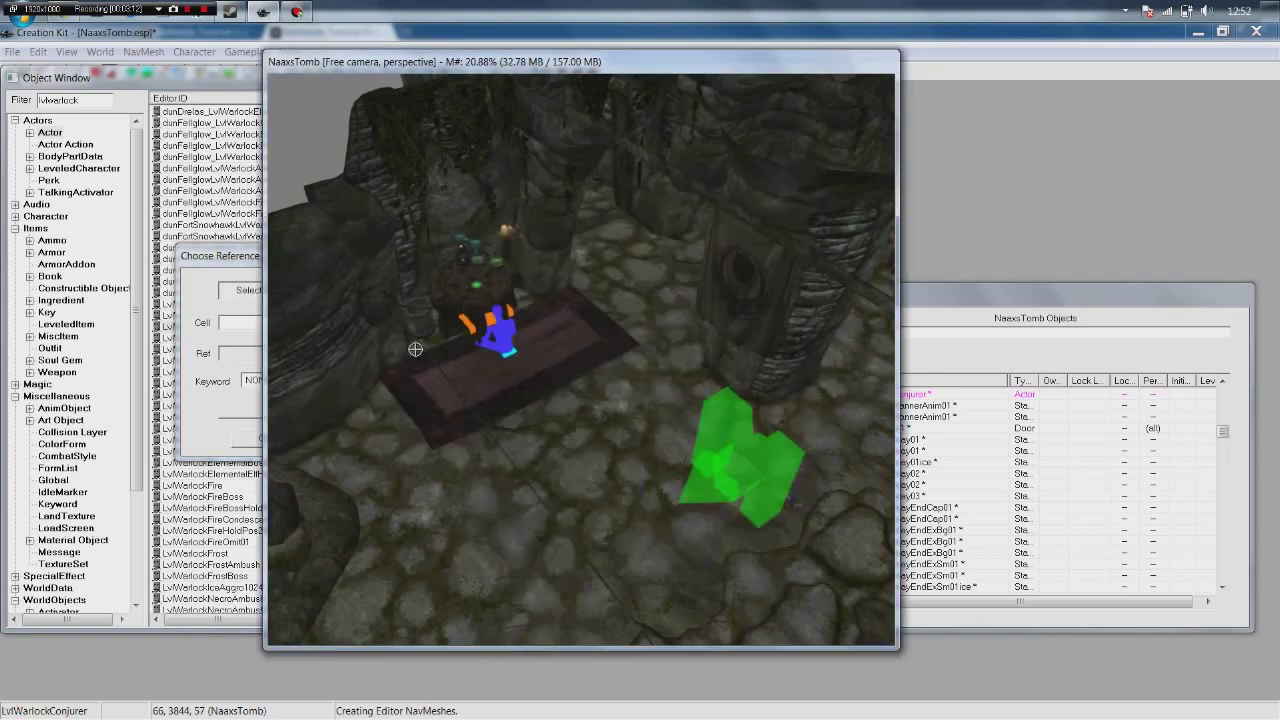
{"action": "double_click", "coordinate": [506, 340]}
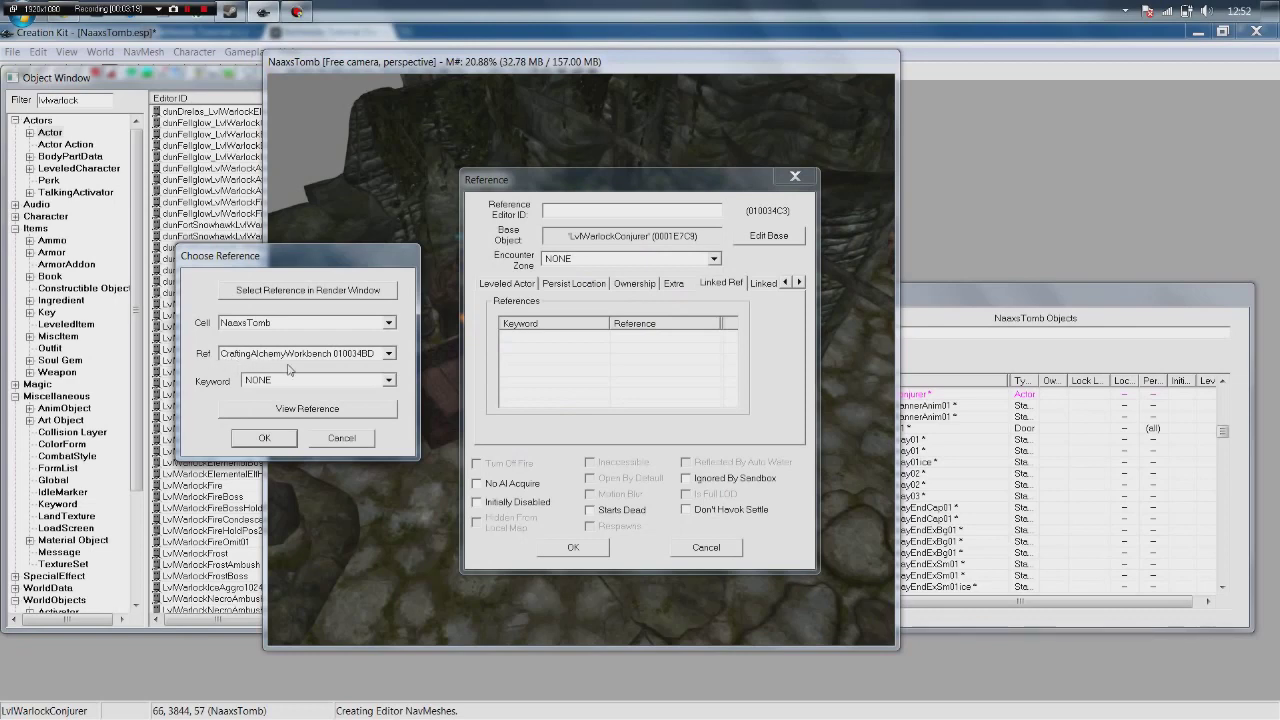
{"action": "left_click", "coordinate": [266, 439]}
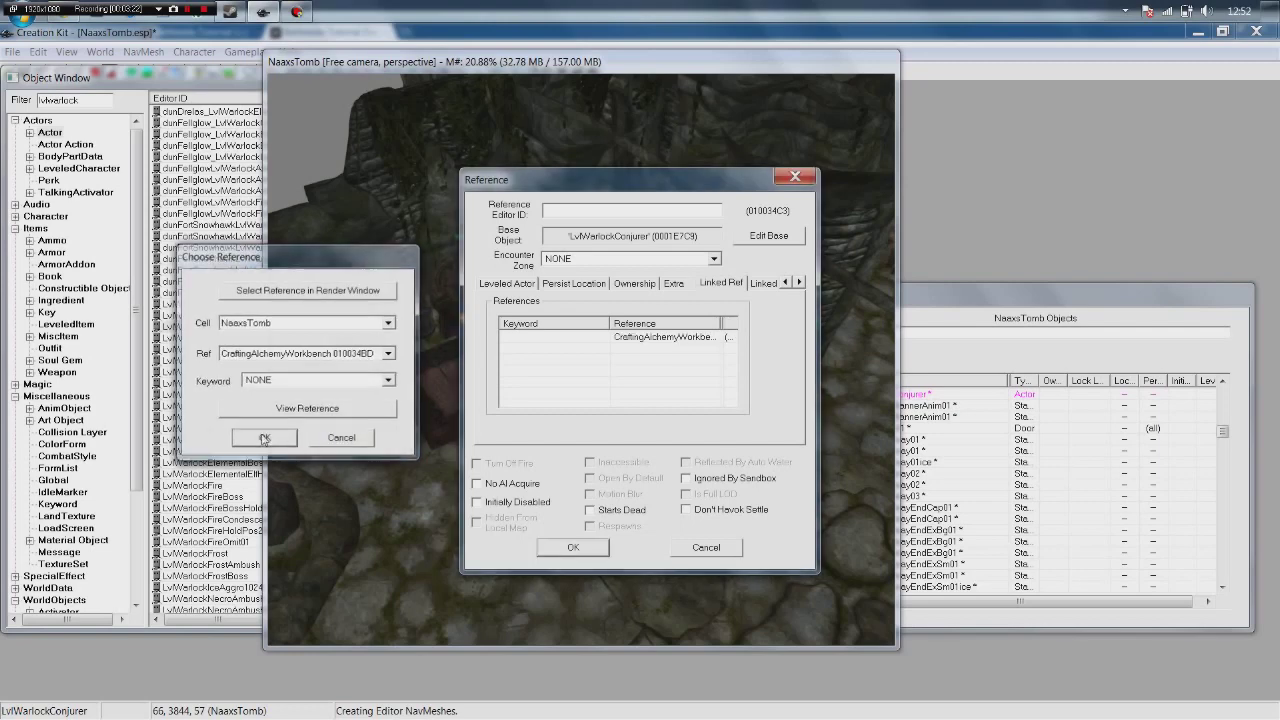
Save the conjurer's reference, and set the idle time in the alchemy workbench's patrol data to 1.
{"action": "left_click", "coordinate": [573, 547]}
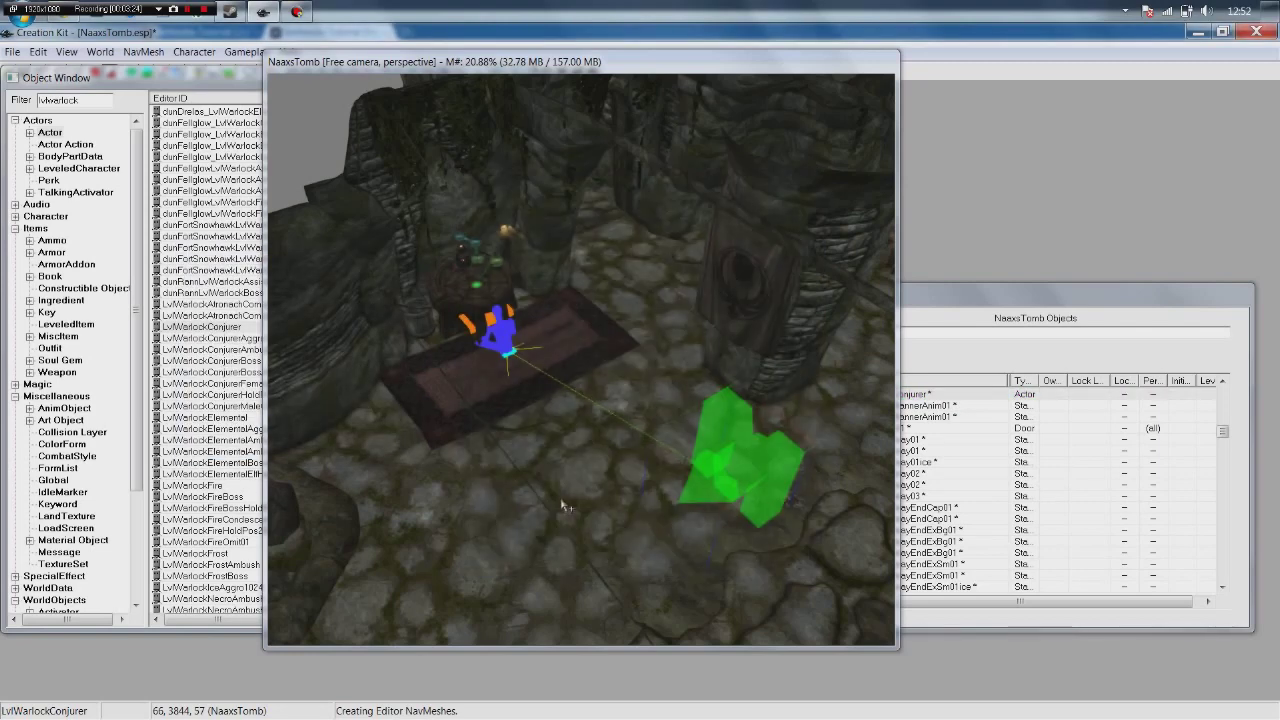
{"action": "middle_click_drag", "start_coordinate": [610, 502], "coordinate": [599, 488], "text": "shift"}
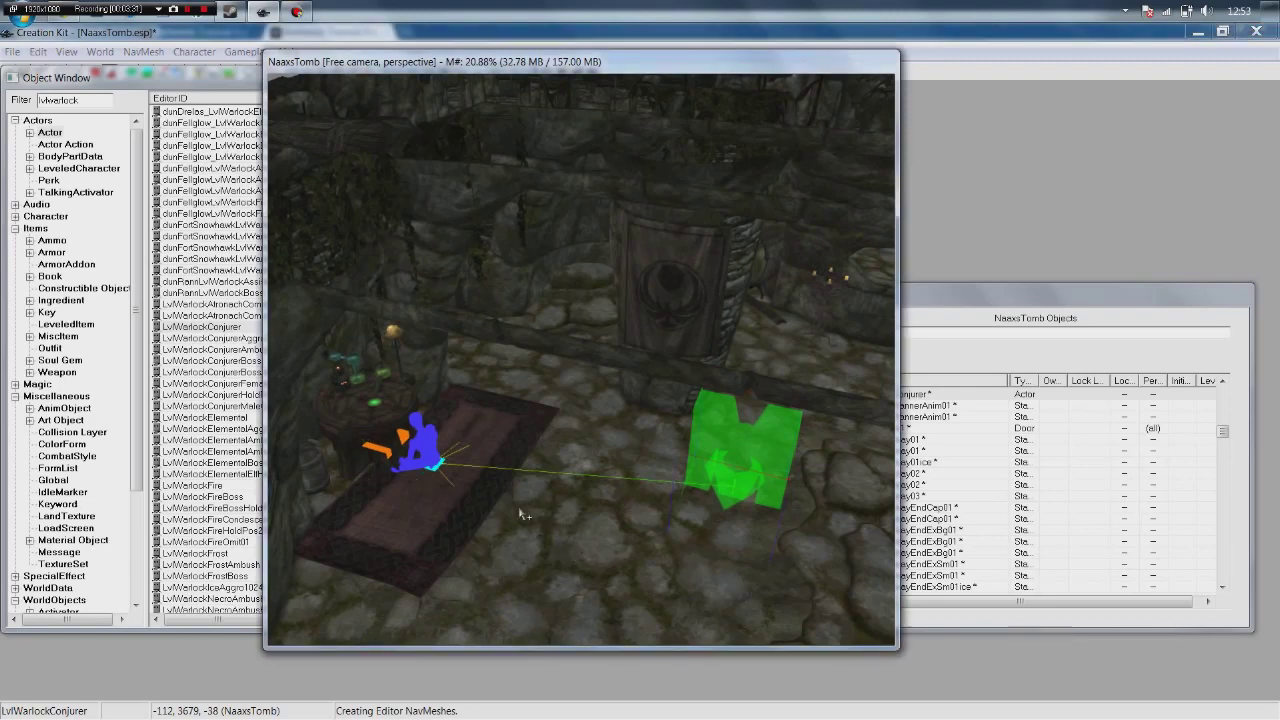
{"action": "double_click", "coordinate": [390, 418]}
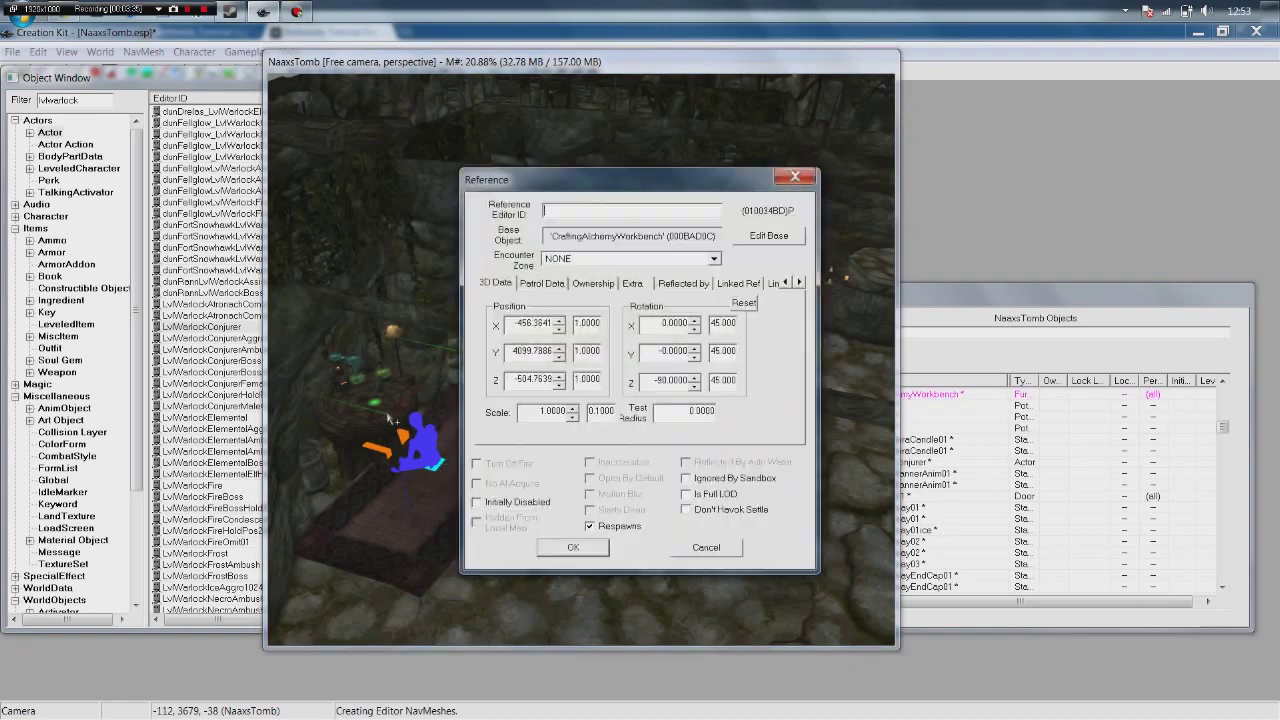
{"action": "left_click", "coordinate": [554, 286]}
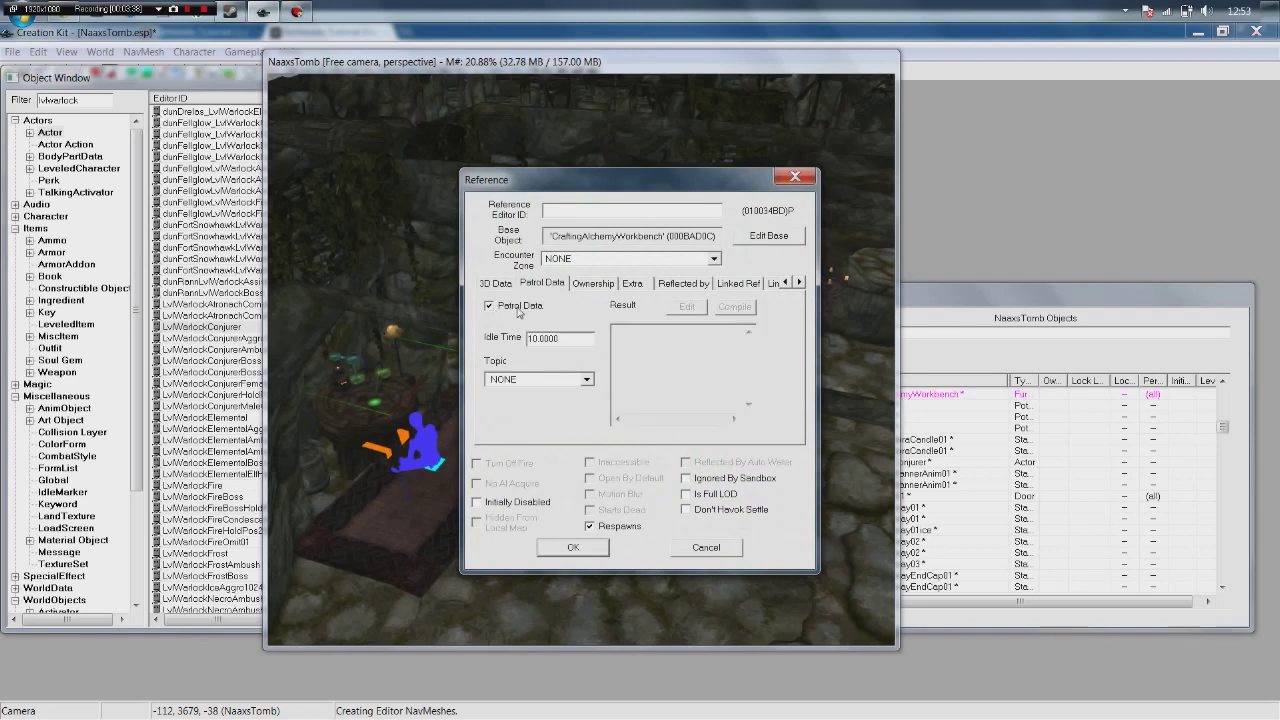
{"action": "left_click_drag", "start_coordinate": [561, 338], "coordinate": [527, 338]}
{"action": "left_click", "coordinate": [554, 339]}
{"action": "key", "text": "shift+Home"}
{"action": "type", "text": "1"}
{"action": "left_click", "coordinate": [548, 547]}
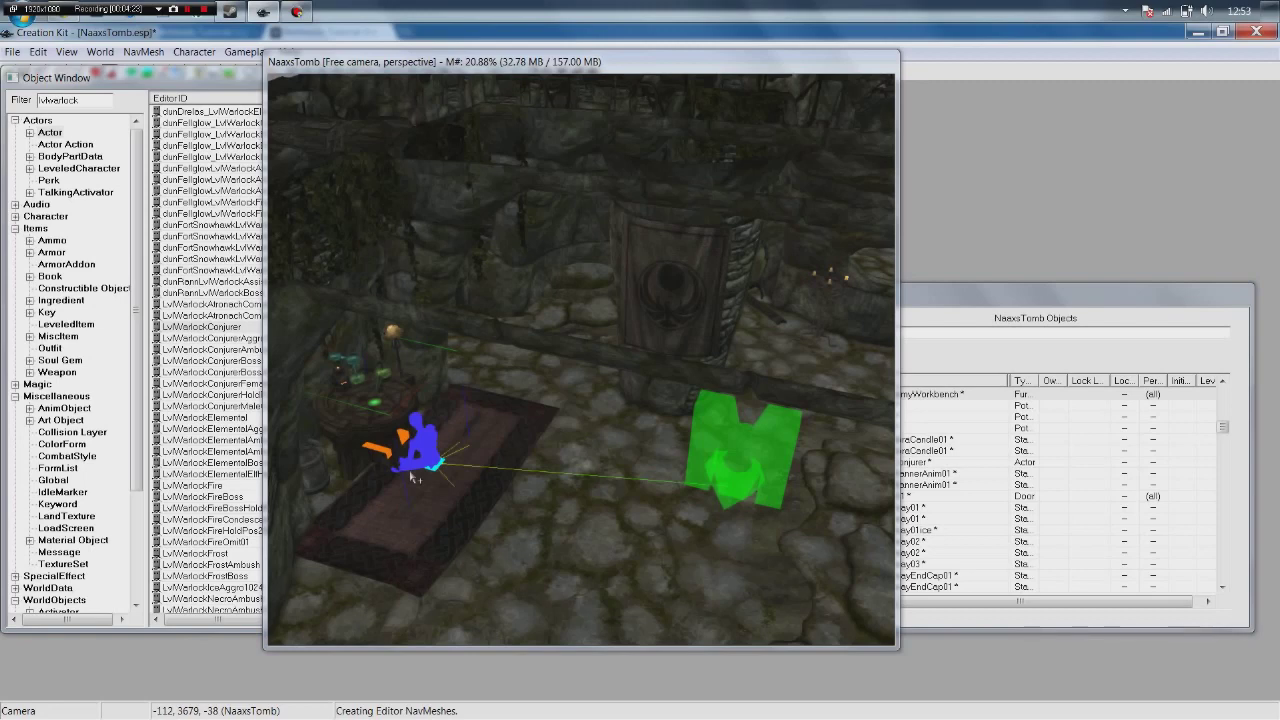
List all IdleMarker objects with the object filter cleared.
{"action": "left_click", "coordinate": [521, 273]}
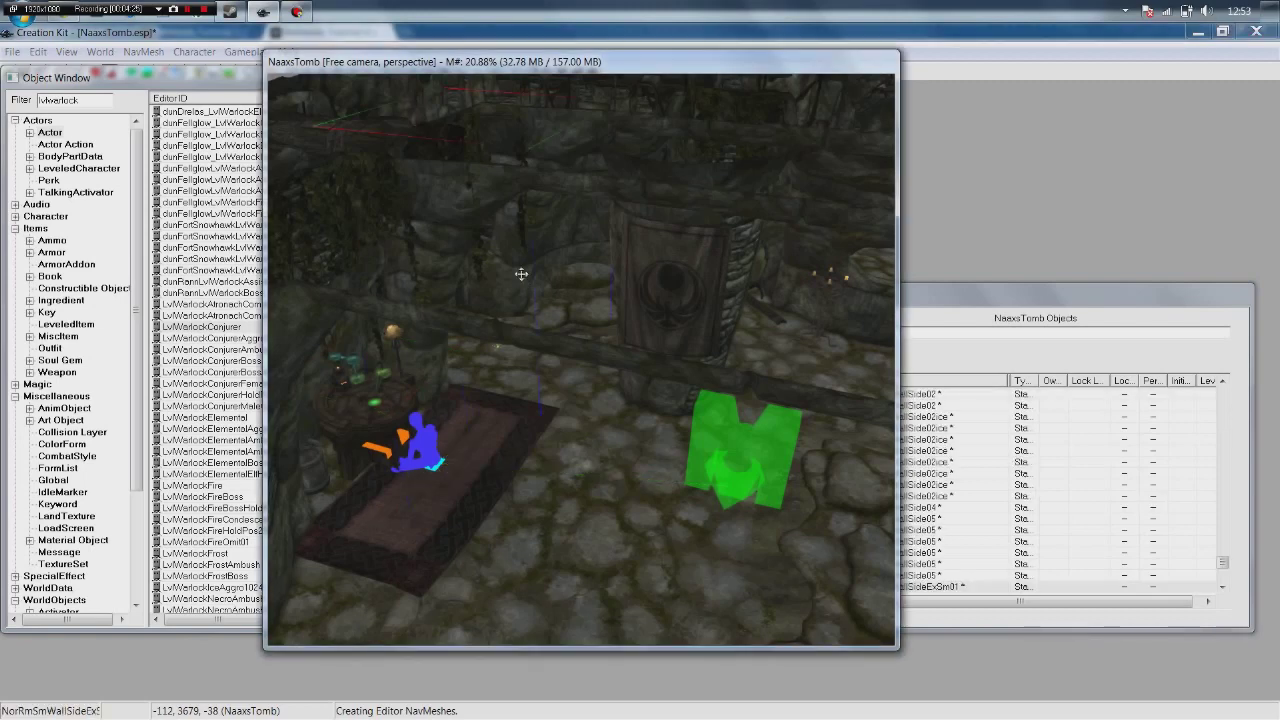
{"action": "left_click", "coordinate": [599, 487]}
{"action": "scroll", "coordinate": [595, 515], "scroll_direction": "down", "scroll_amount": 3}
{"action": "key", "text": "shift"}
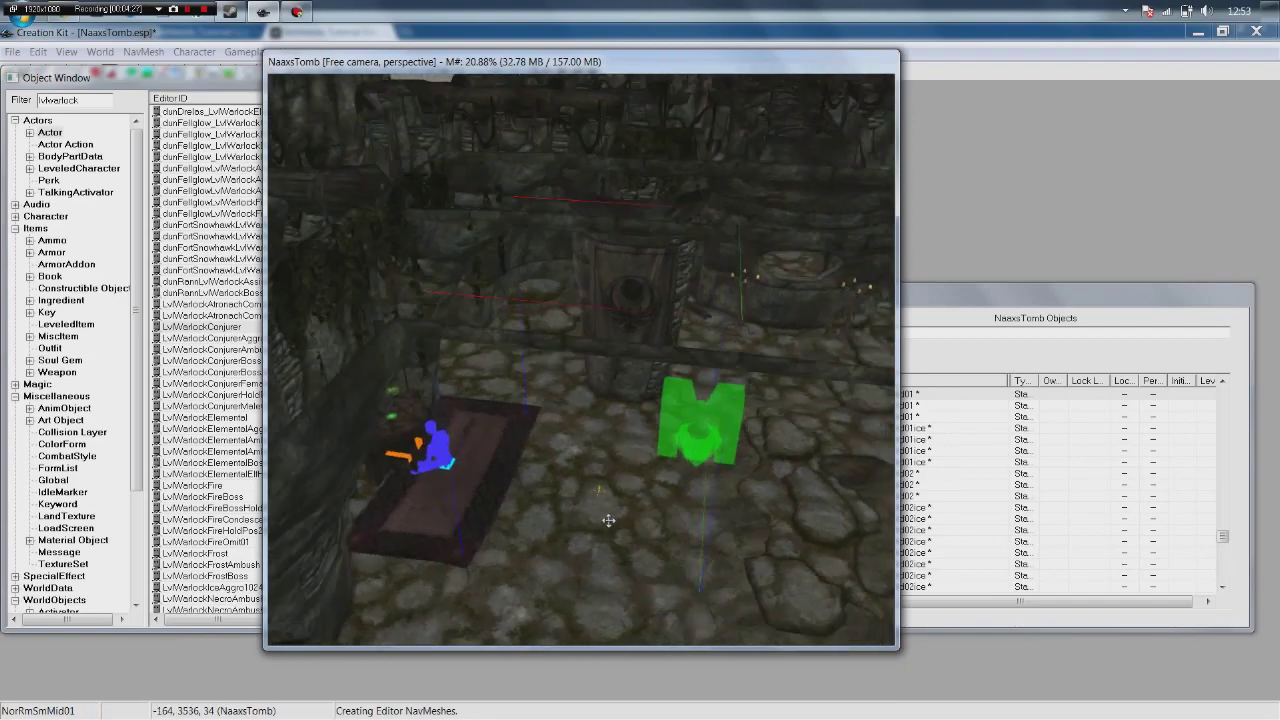
{"action": "middle_click_drag", "start_coordinate": [608, 520], "coordinate": [584, 487], "text": "shift"}
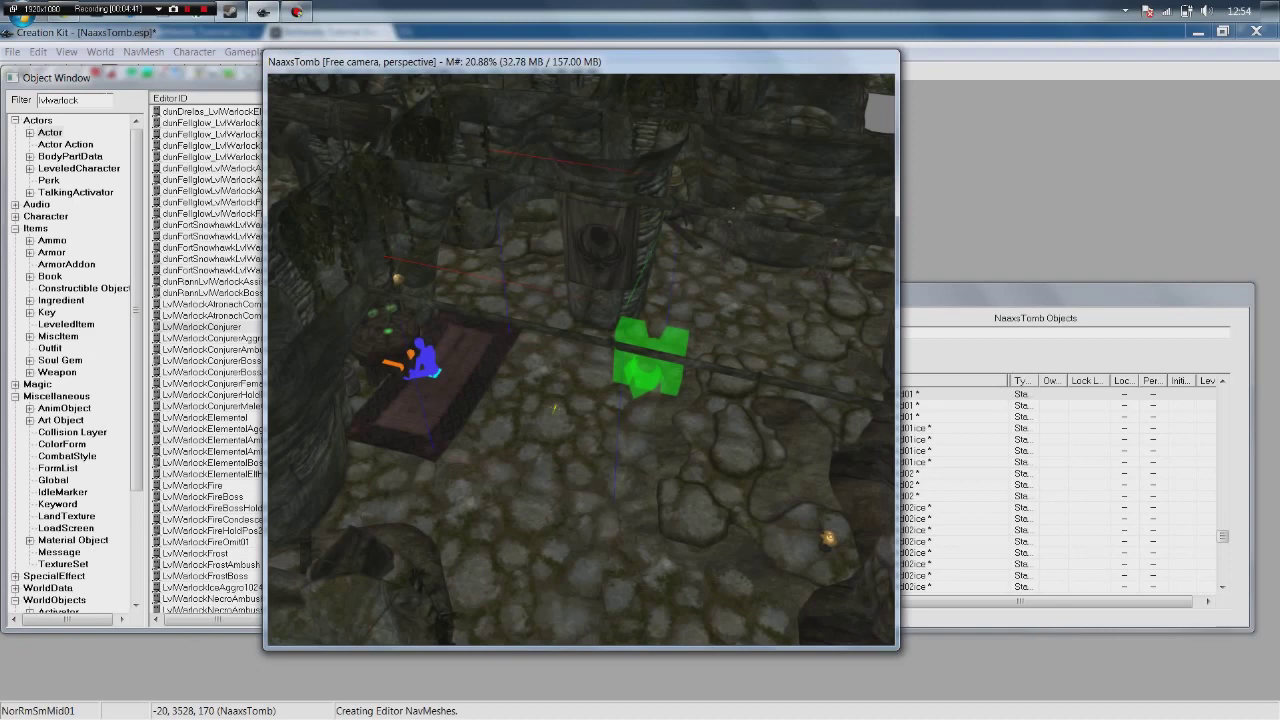
{"action": "mouse_move", "coordinate": [136, 151]}
{"action": "left_mouse_down"}
{"action": "mouse_move", "coordinate": [137, 168]}
{"action": "mouse_move", "coordinate": [135, 155]}
{"action": "left_mouse_up"}
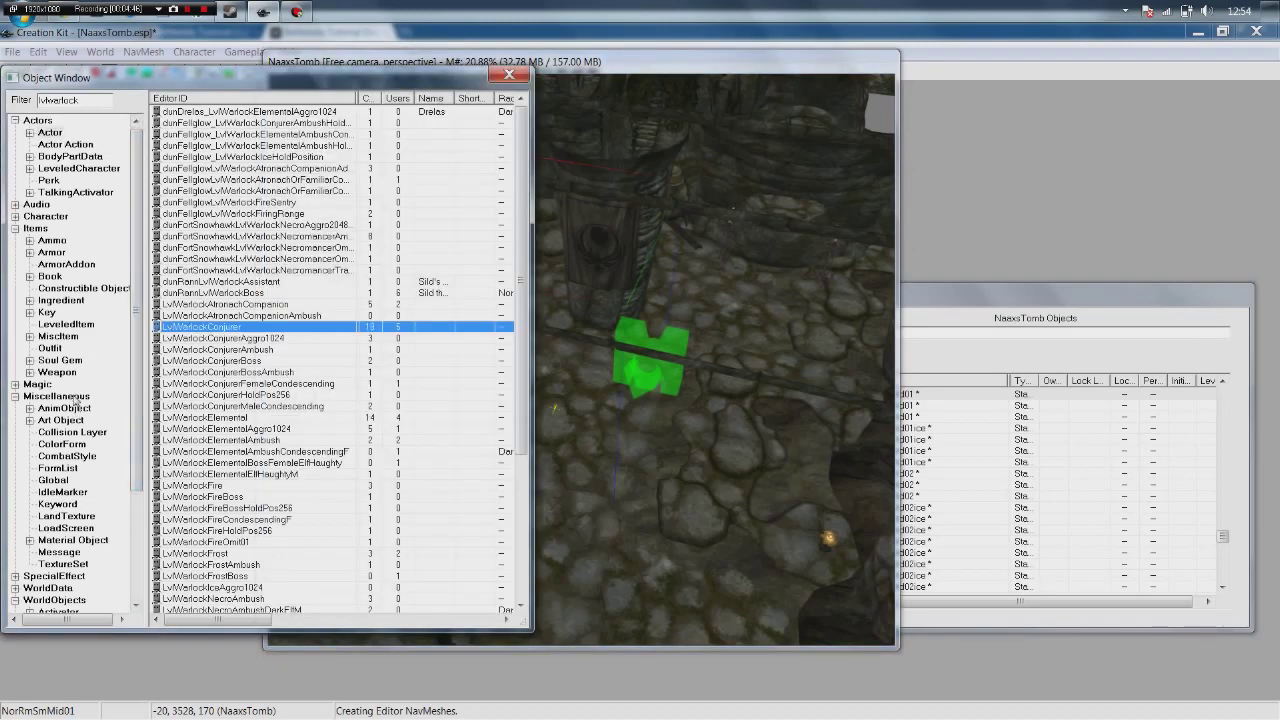
{"action": "left_click", "coordinate": [68, 492]}
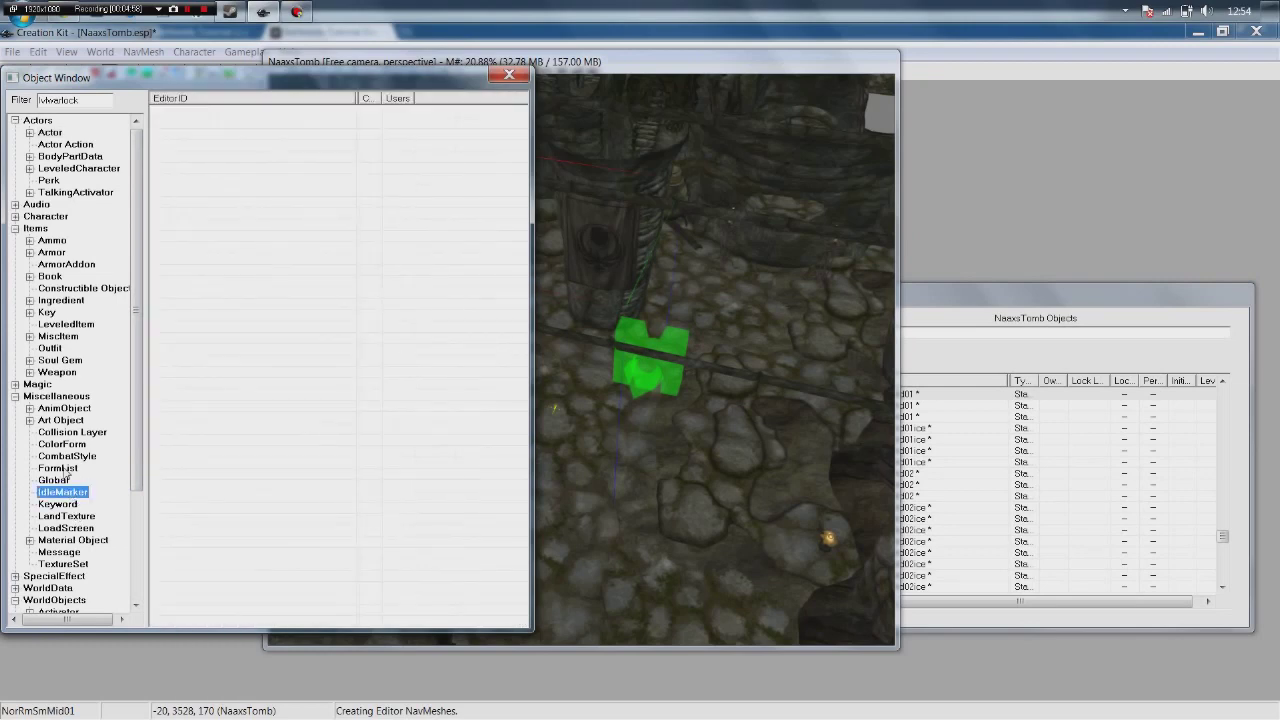
{"action": "double_click", "coordinate": [95, 100]}
{"action": "key", "text": "BackSpace"}
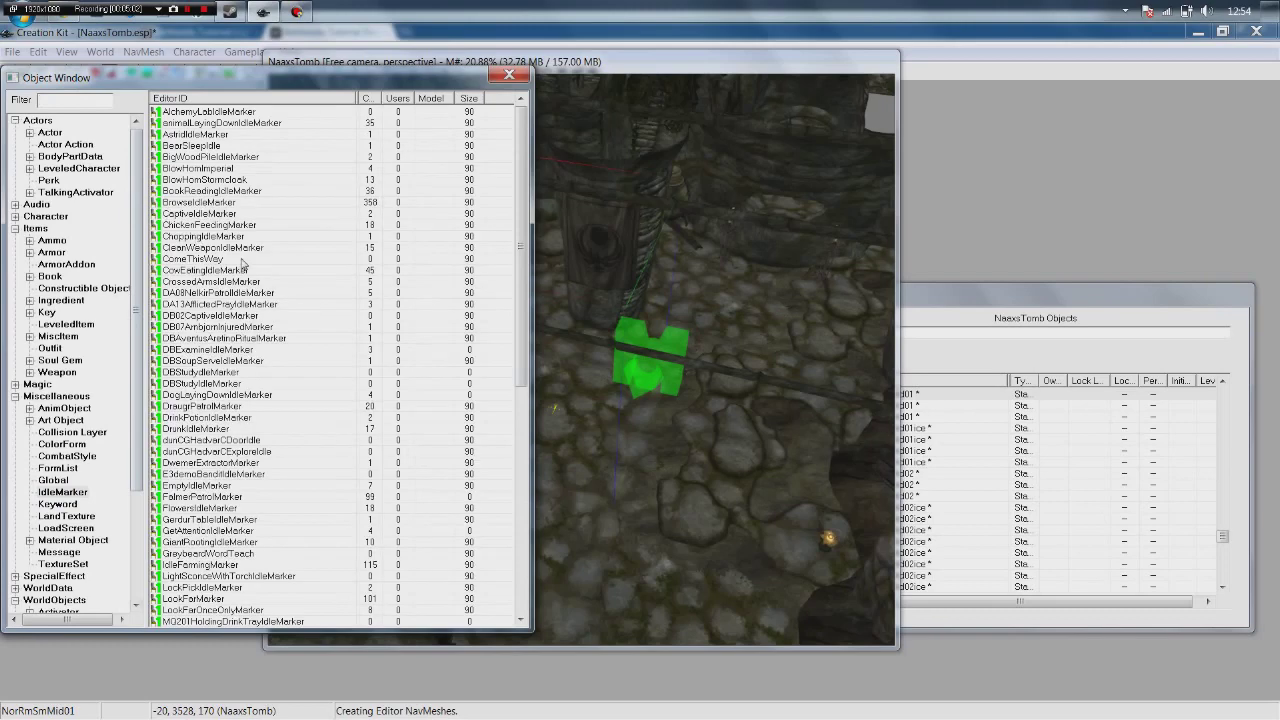
Find PatrolIdleMarker among the idle markers and move the render window clear of the object list.
{"action": "left_click", "coordinate": [249, 237]}
{"action": "scroll", "coordinate": [331, 284], "scroll_direction": "down", "scroll_amount": 6}
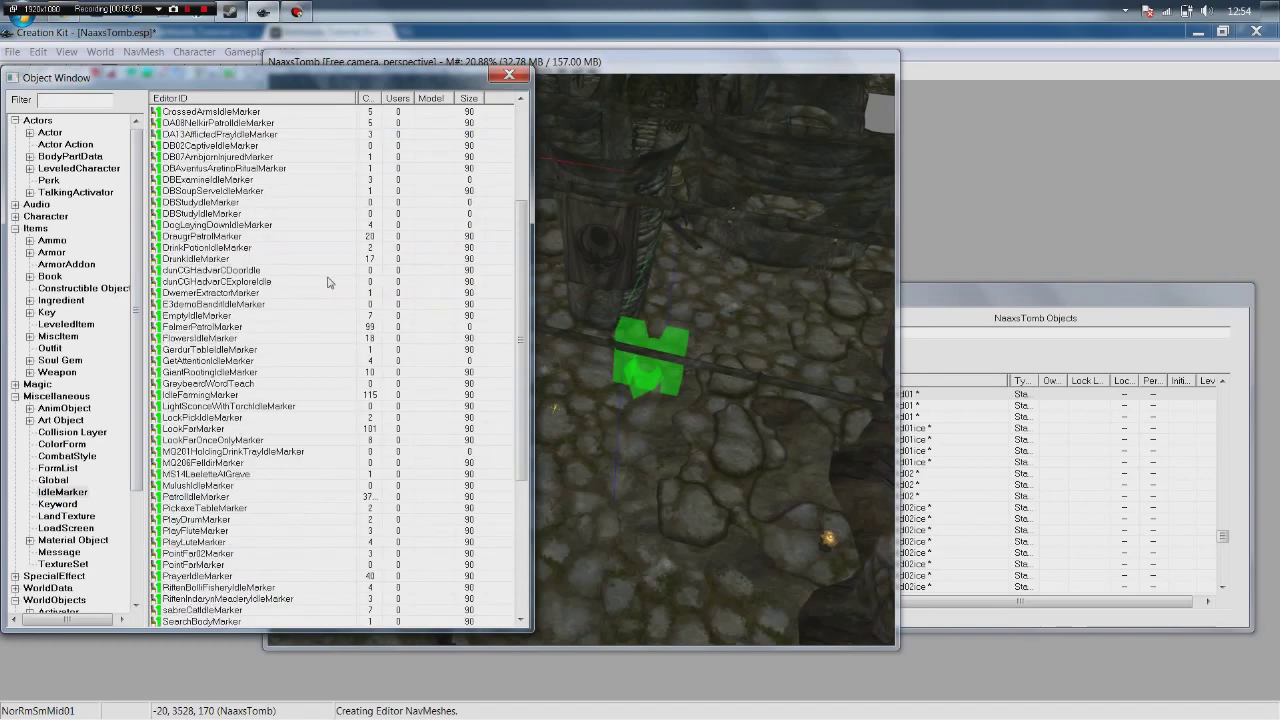
{"action": "scroll", "coordinate": [331, 284], "scroll_direction": "down", "scroll_amount": 2}
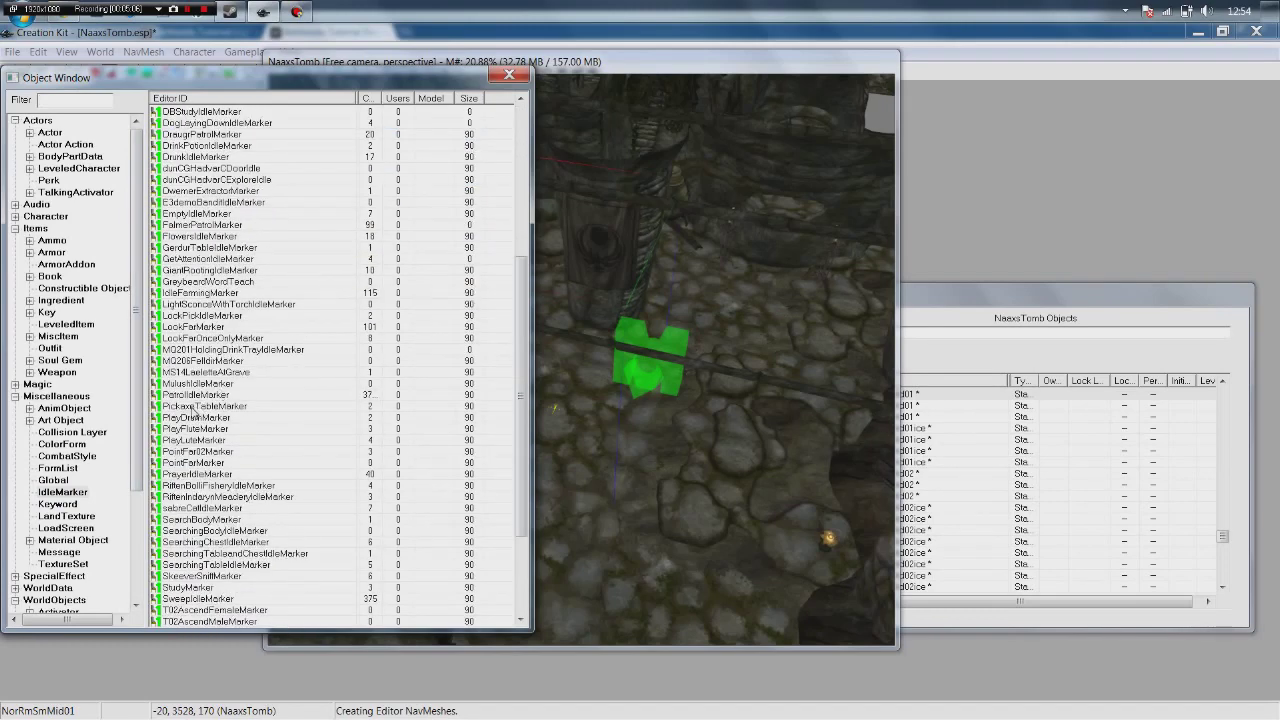
{"action": "left_click", "coordinate": [192, 395]}
{"action": "left_click_drag", "start_coordinate": [593, 66], "coordinate": [878, 78]}
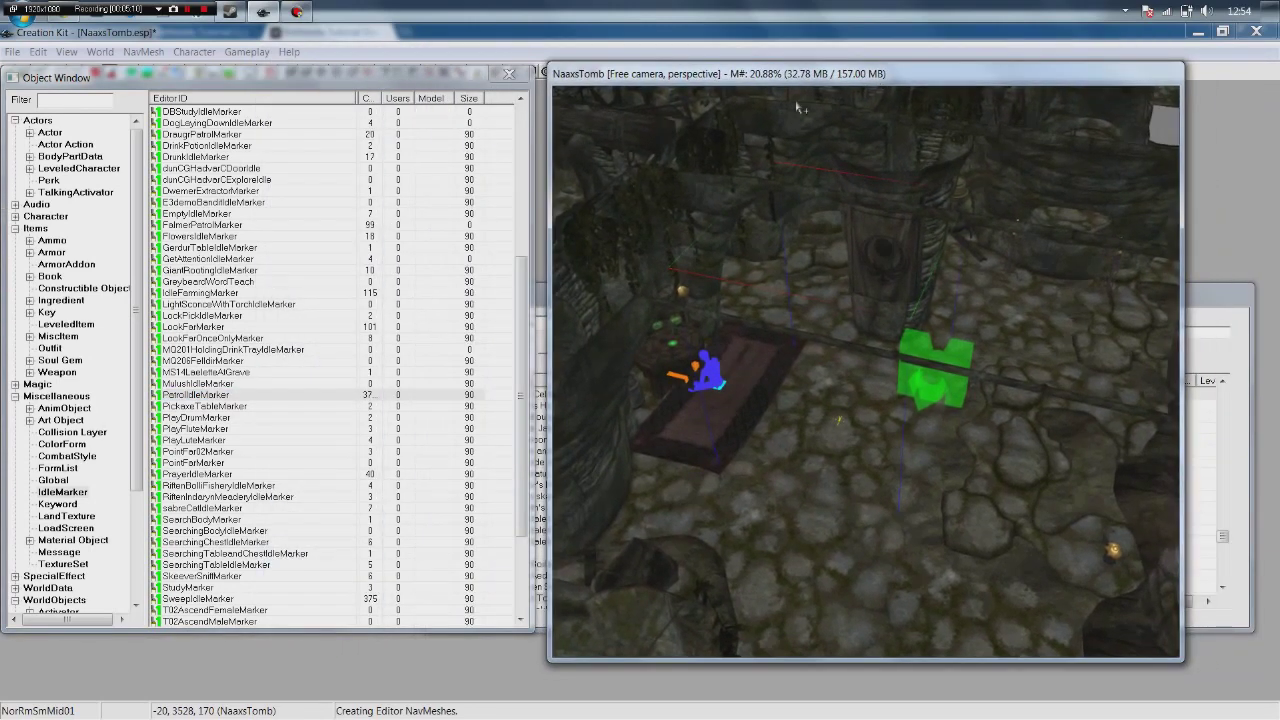
Place a PatrolIdleMarker on the stone floor just beside the rug and turn it slightly.
{"action": "left_click", "coordinate": [196, 395]}
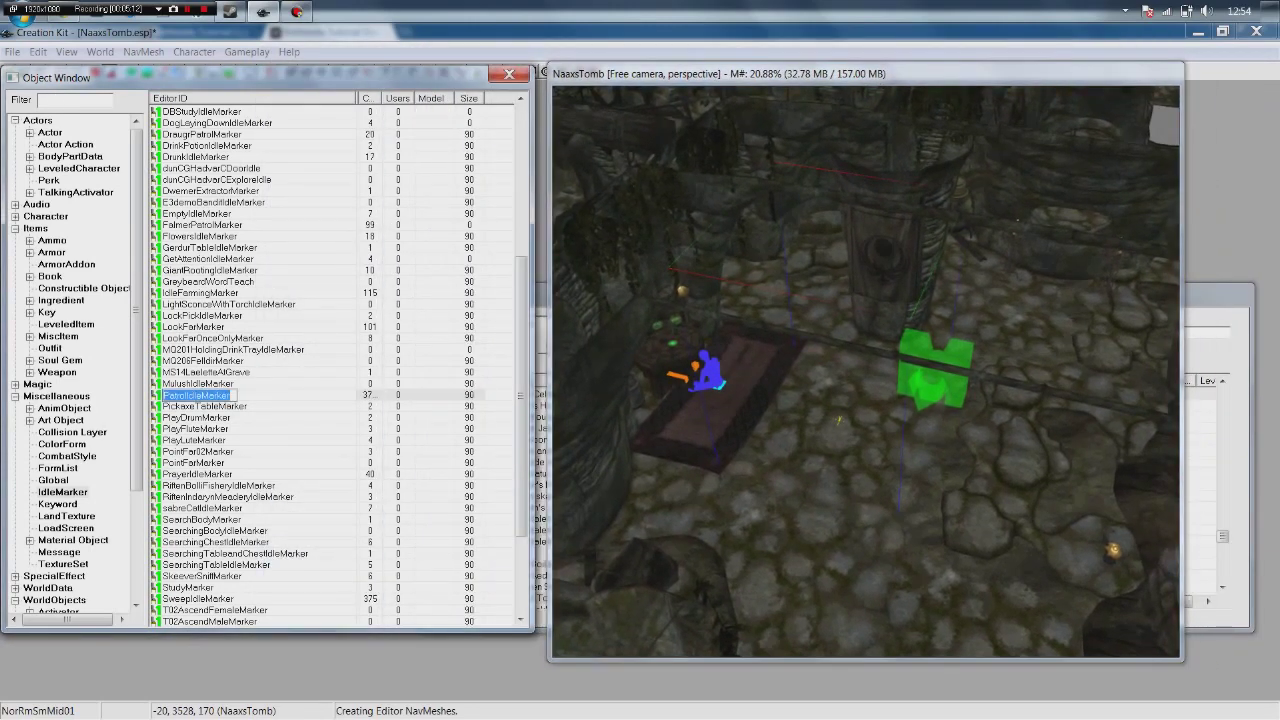
{"action": "left_click", "coordinate": [265, 394]}
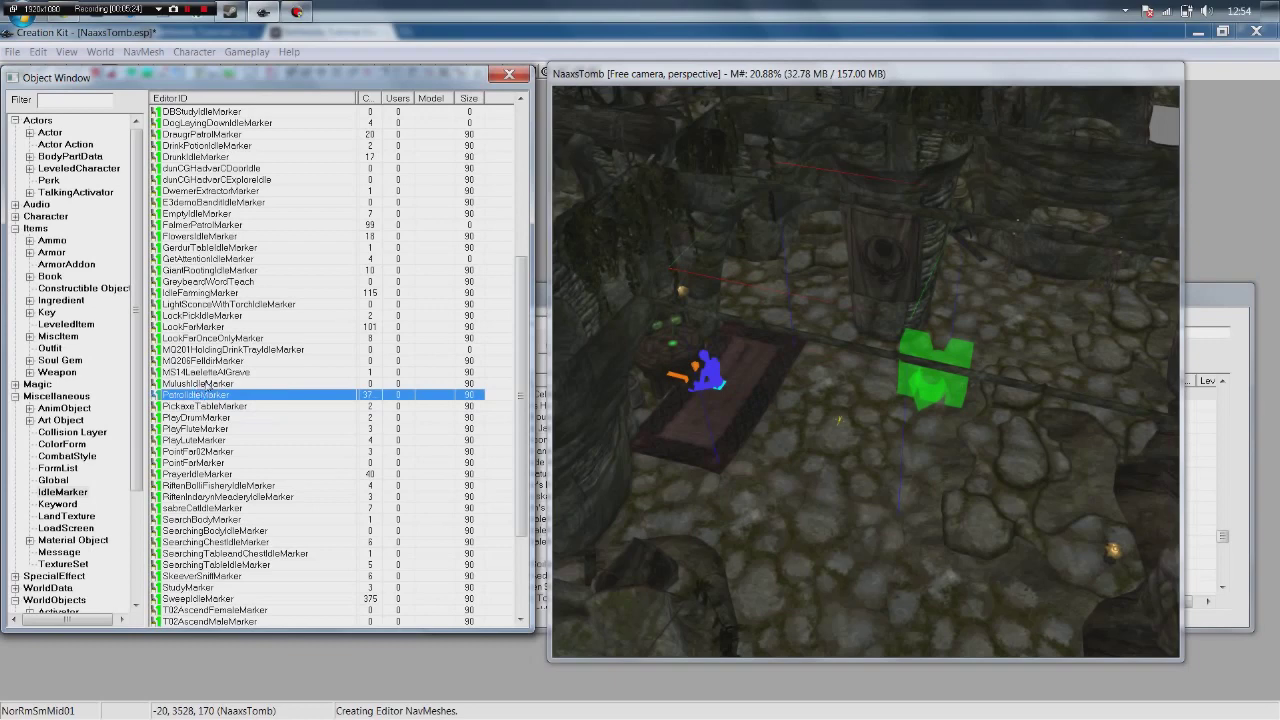
{"action": "scroll", "coordinate": [273, 397], "scroll_direction": "down", "scroll_amount": 2}
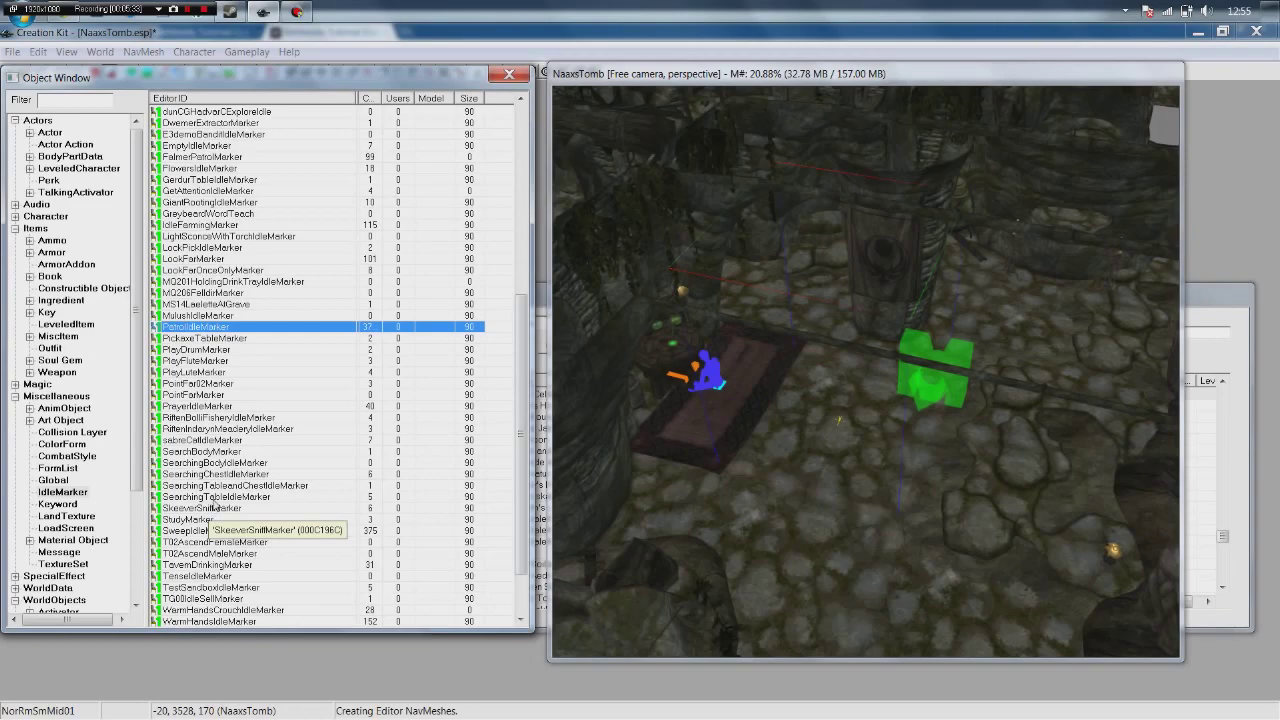
{"action": "scroll", "coordinate": [213, 508], "scroll_direction": "up", "scroll_amount": 10}
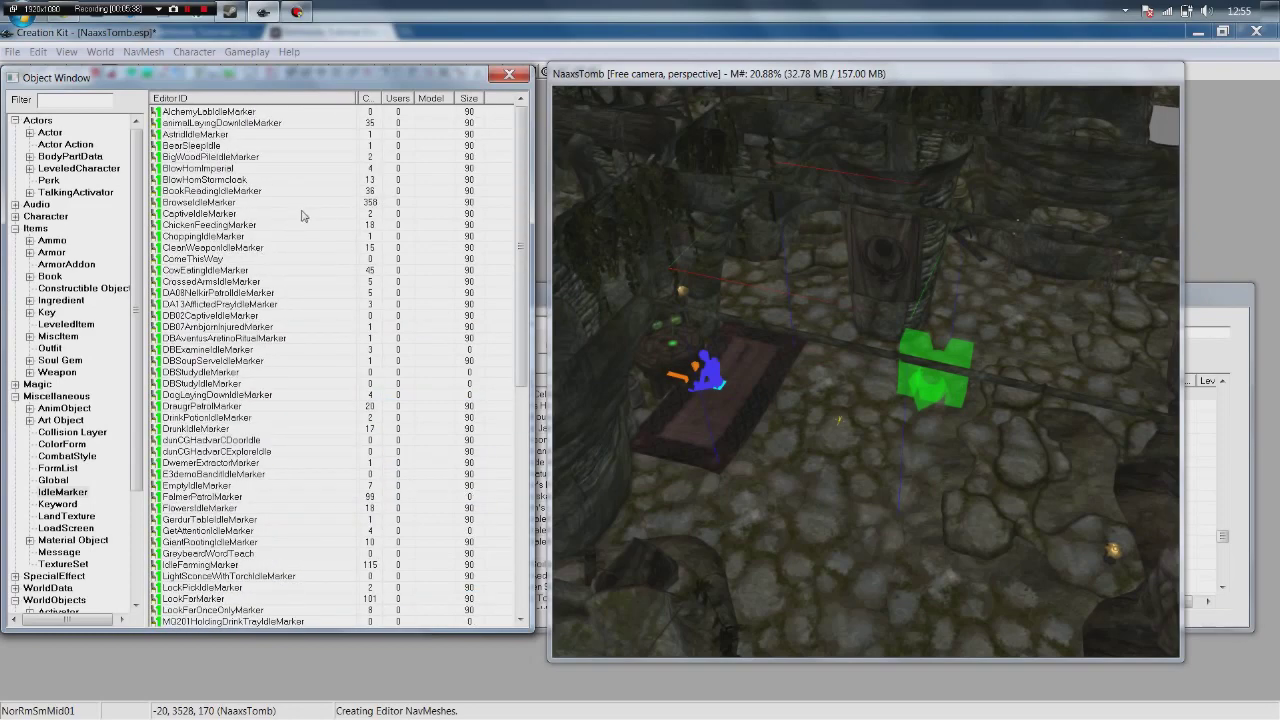
{"action": "scroll", "coordinate": [304, 265], "scroll_direction": "down", "scroll_amount": 6}
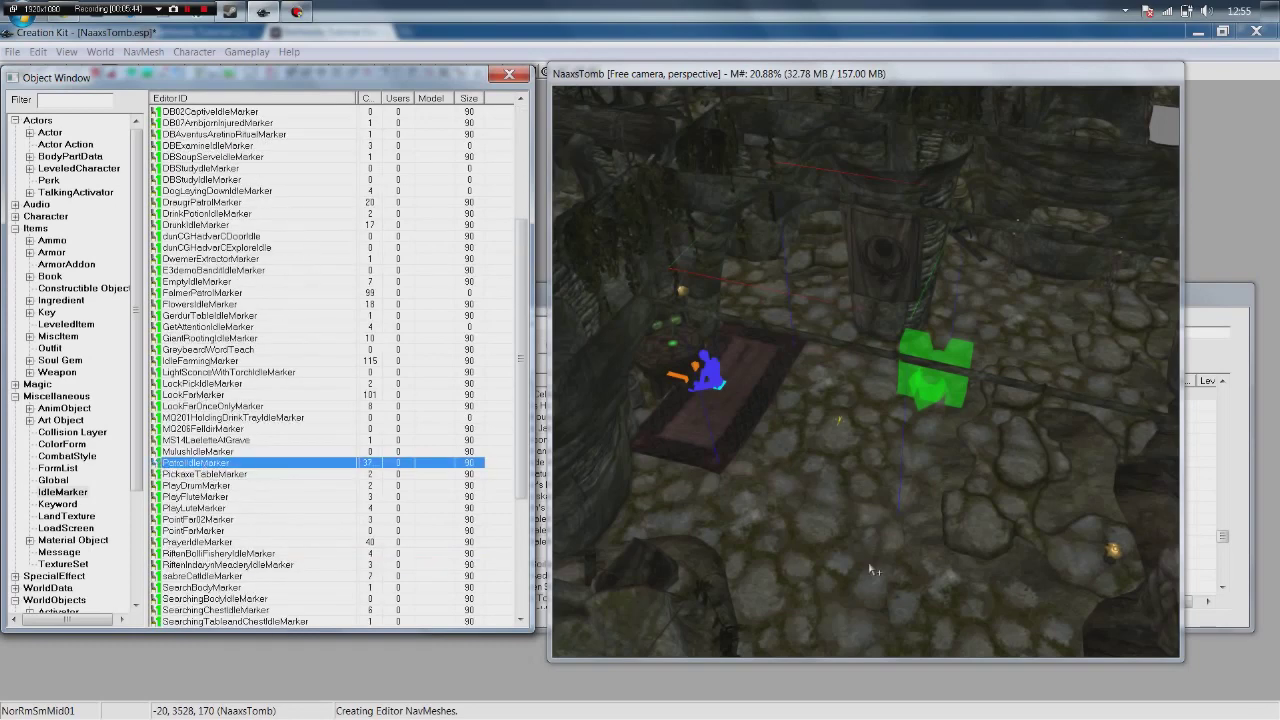
{"action": "left_click_drag", "start_coordinate": [830, 527], "coordinate": [830, 527]}
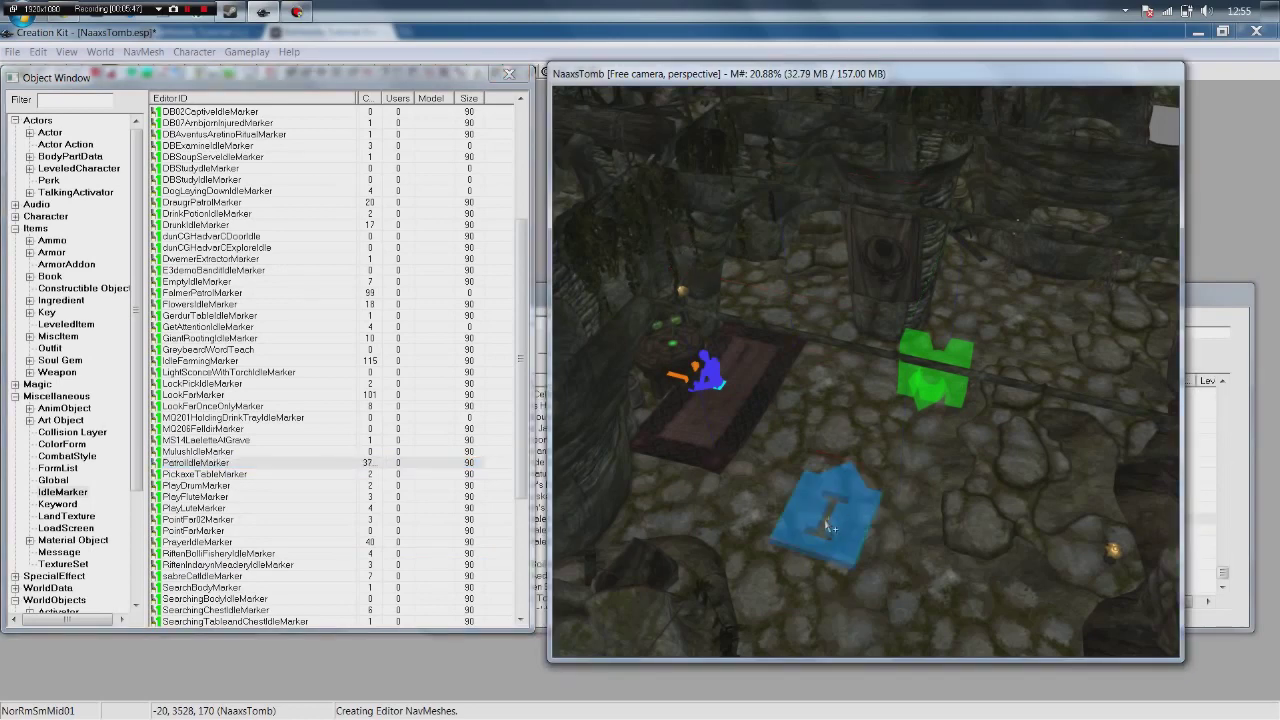
{"action": "left_click_drag", "start_coordinate": [803, 510], "coordinate": [804, 508]}
{"action": "mouse_move", "coordinate": [775, 487]}
{"action": "right_mouse_down"}
{"action": "mouse_move", "coordinate": [786, 498]}
{"action": "mouse_move", "coordinate": [790, 482]}
{"action": "right_mouse_up"}
Hide the markers in the render window and show them again.
{"action": "key", "text": "m"}
{"action": "key", "text": "m"}
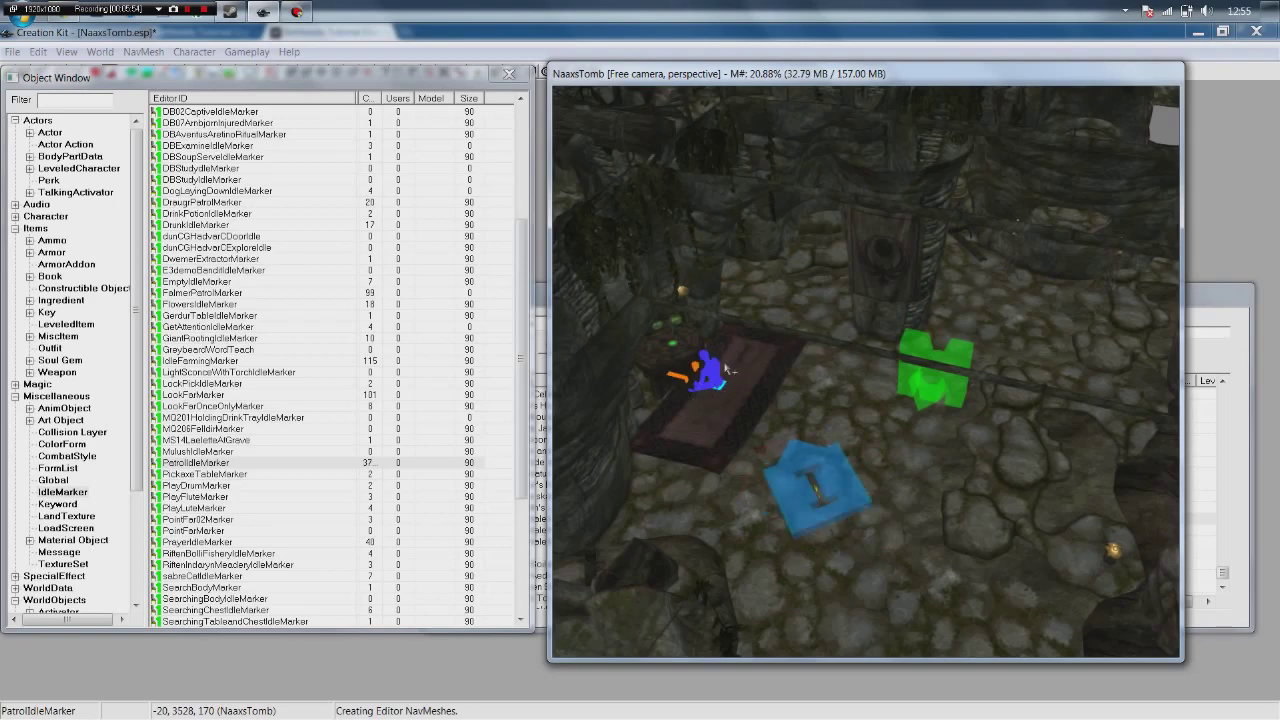
{"action": "key", "text": "m"}
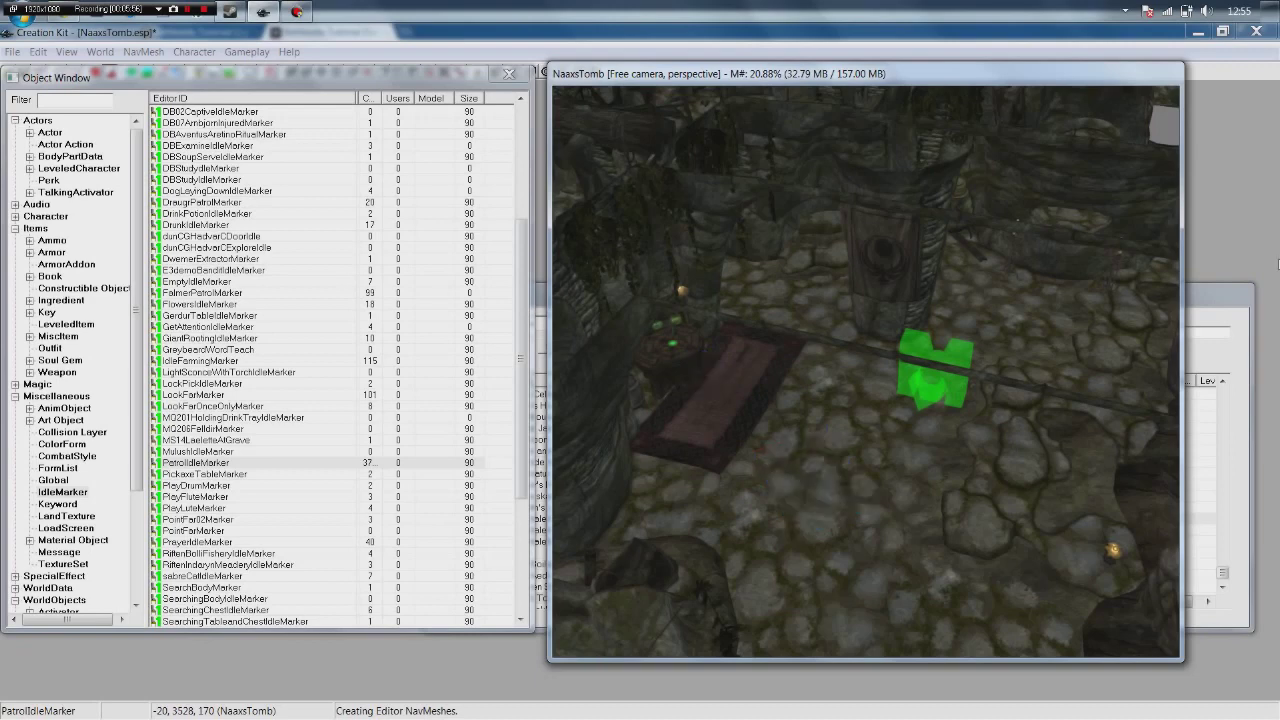
{"action": "key", "text": "m"}
{"action": "key", "text": "m"}
{"action": "key", "text": "m"}
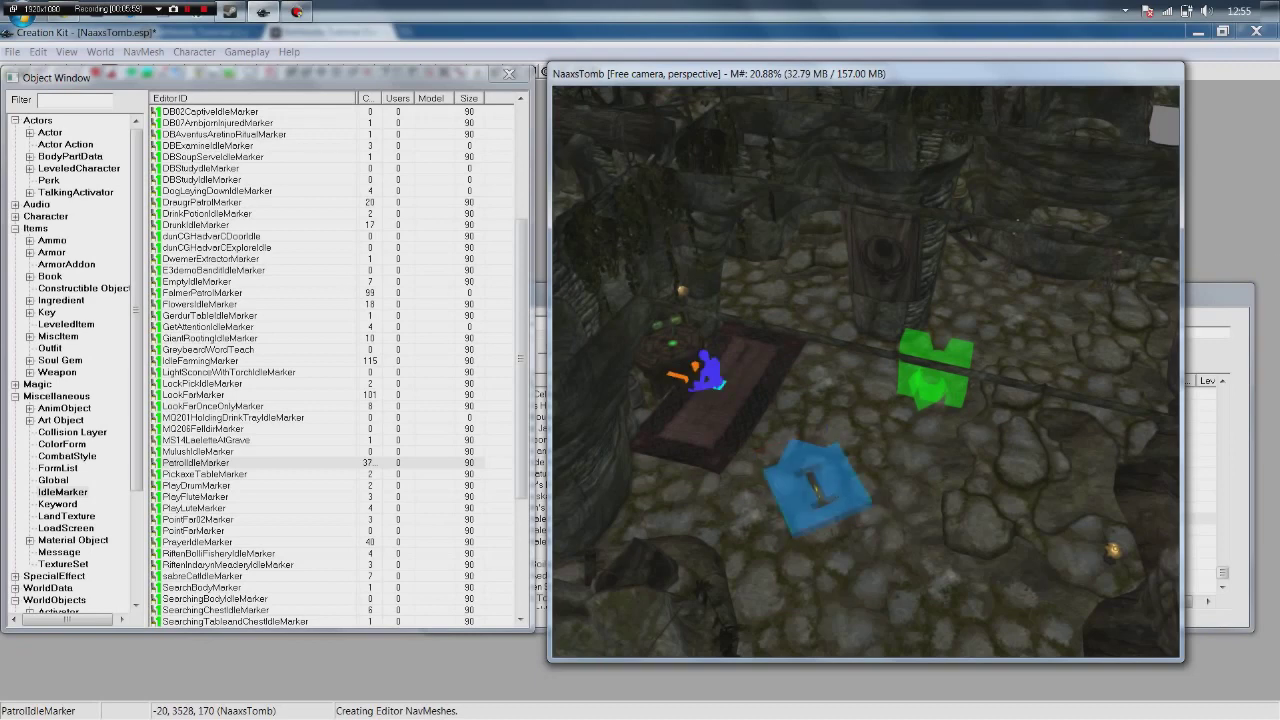
Rotate the PatrolIdleMarker to -180 degrees about Z and move it away from the rug, in front of the conjurer.
{"action": "right_click_drag", "start_coordinate": [817, 488], "coordinate": [870, 500]}
{"action": "mouse_move", "coordinate": [836, 496]}
{"action": "left_mouse_down"}
{"action": "mouse_move", "coordinate": [887, 462]}
{"action": "mouse_move", "coordinate": [890, 473]}
{"action": "left_mouse_up"}
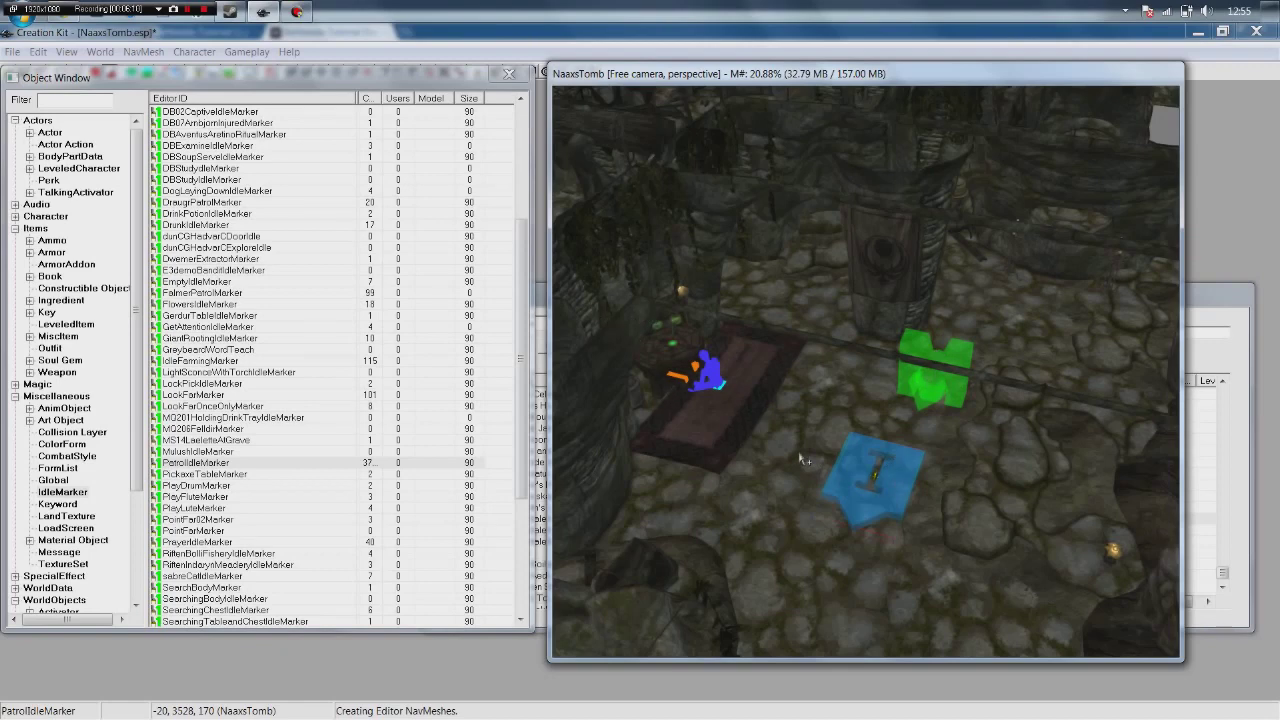
Add the placed PatrolIdleMarker as a linked reference of the CraftingAlchemyWorkbench, with keyword NONE.
{"action": "left_click", "coordinate": [685, 367]}
{"action": "double_click", "coordinate": [686, 371]}
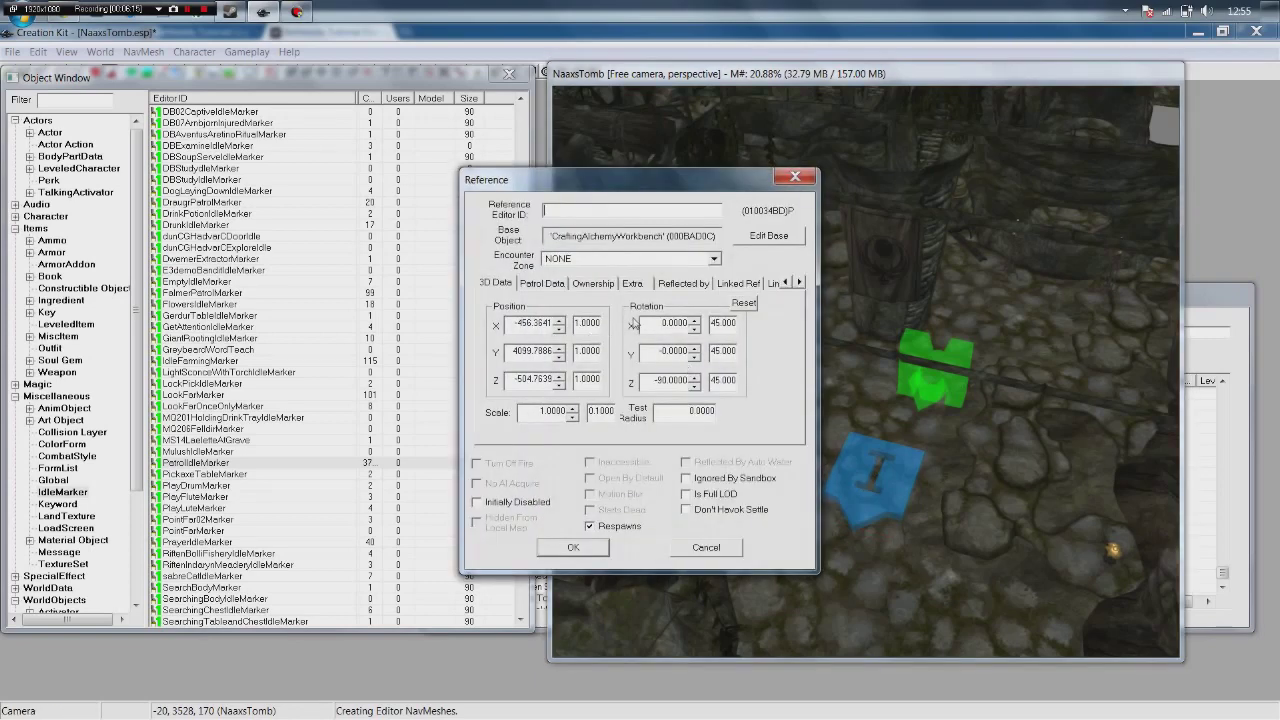
{"action": "left_click", "coordinate": [740, 285]}
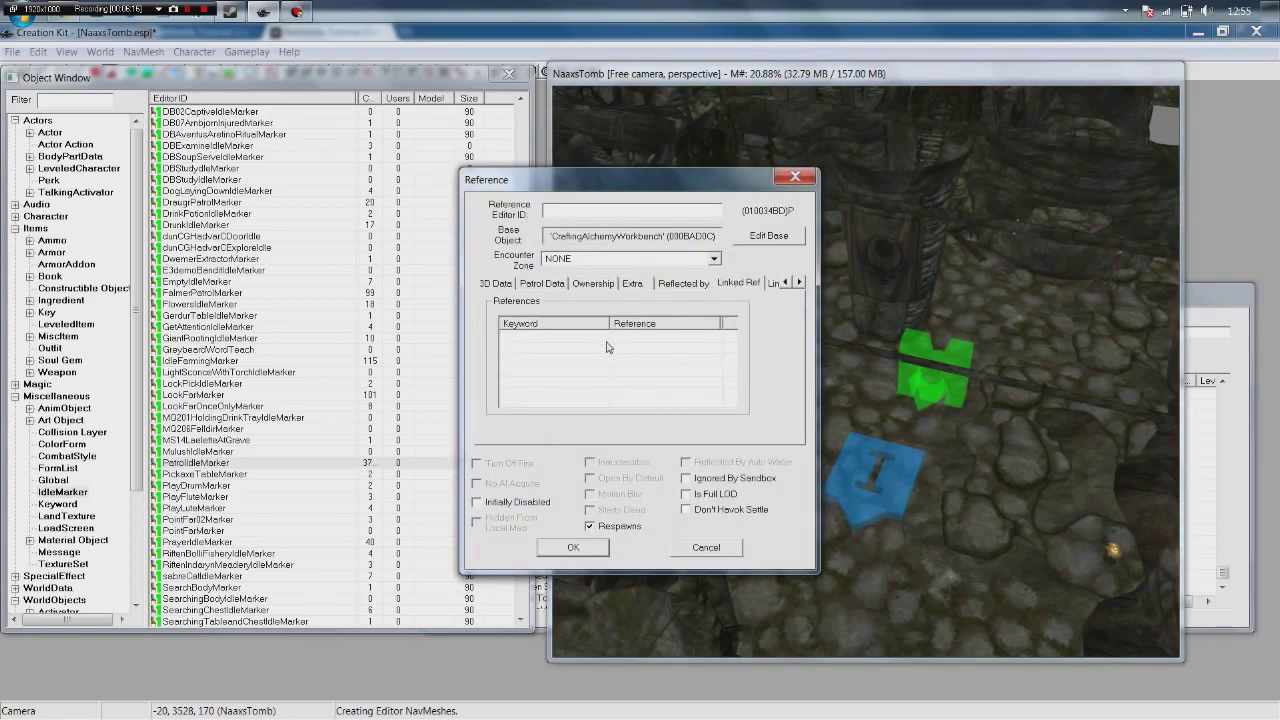
{"action": "double_click", "coordinate": [585, 349]}
{"action": "left_click", "coordinate": [600, 236]}
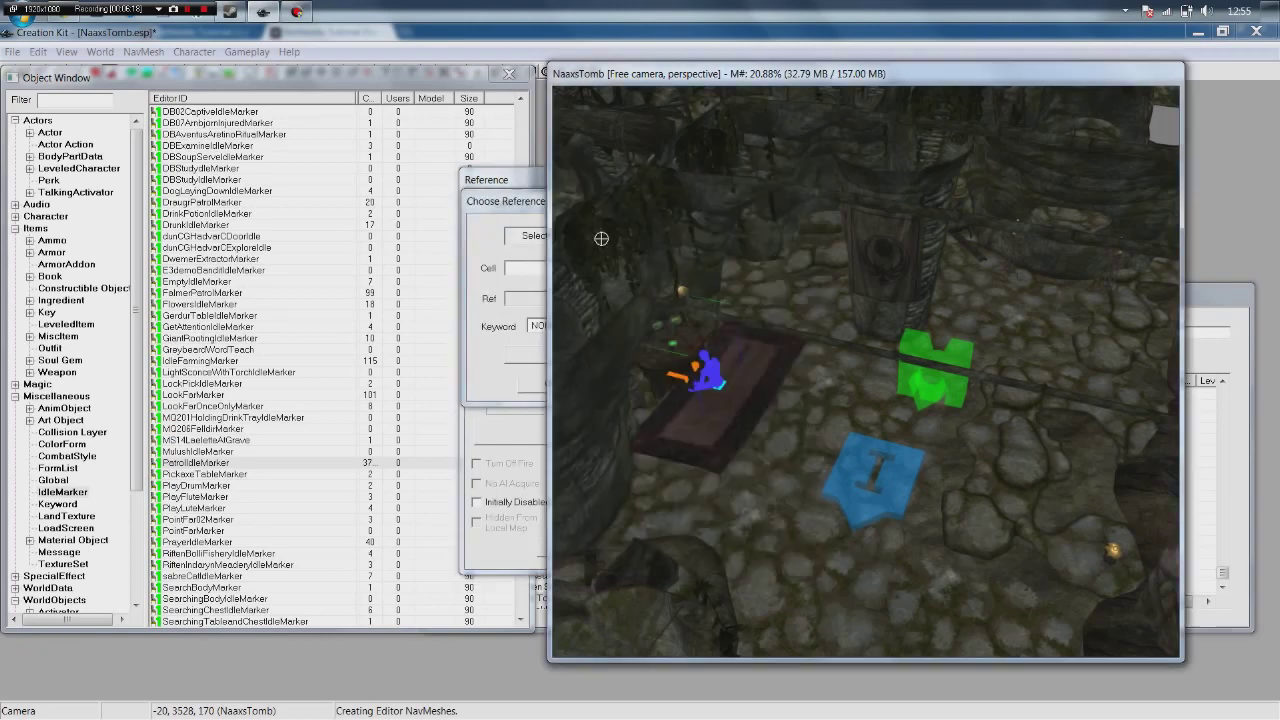
{"action": "left_click", "coordinate": [895, 480]}
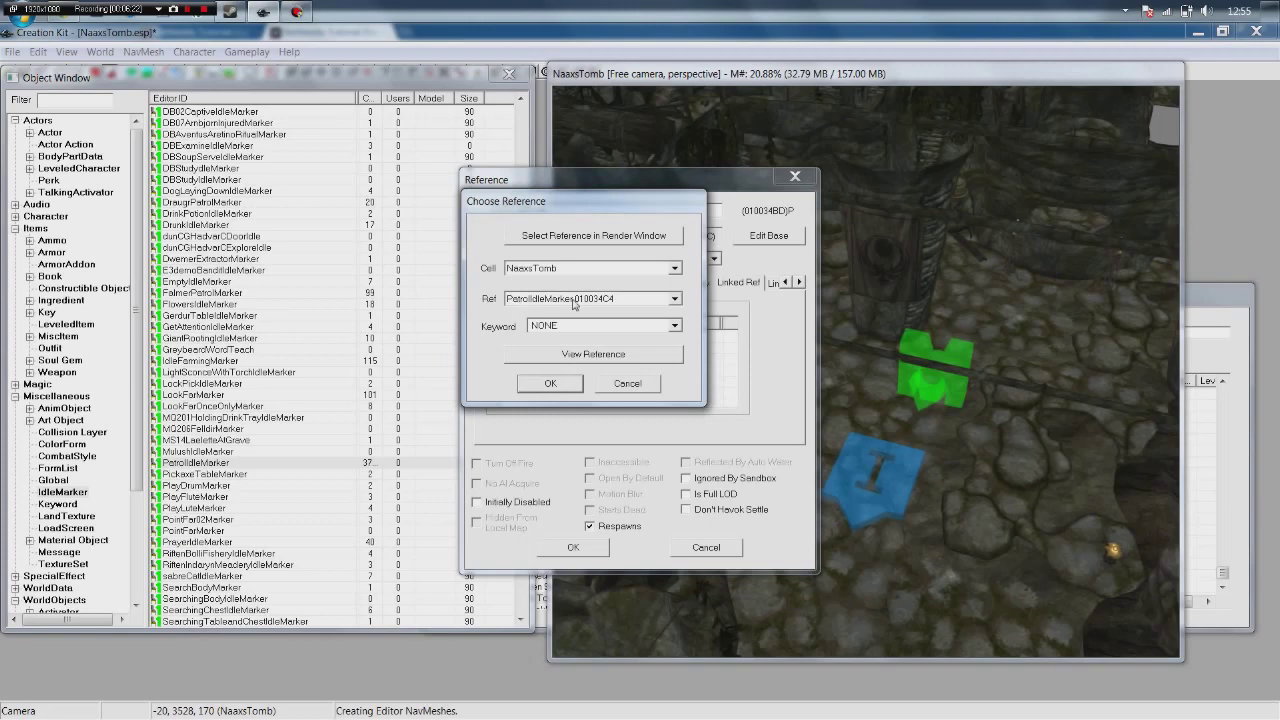
{"action": "left_click", "coordinate": [551, 383]}
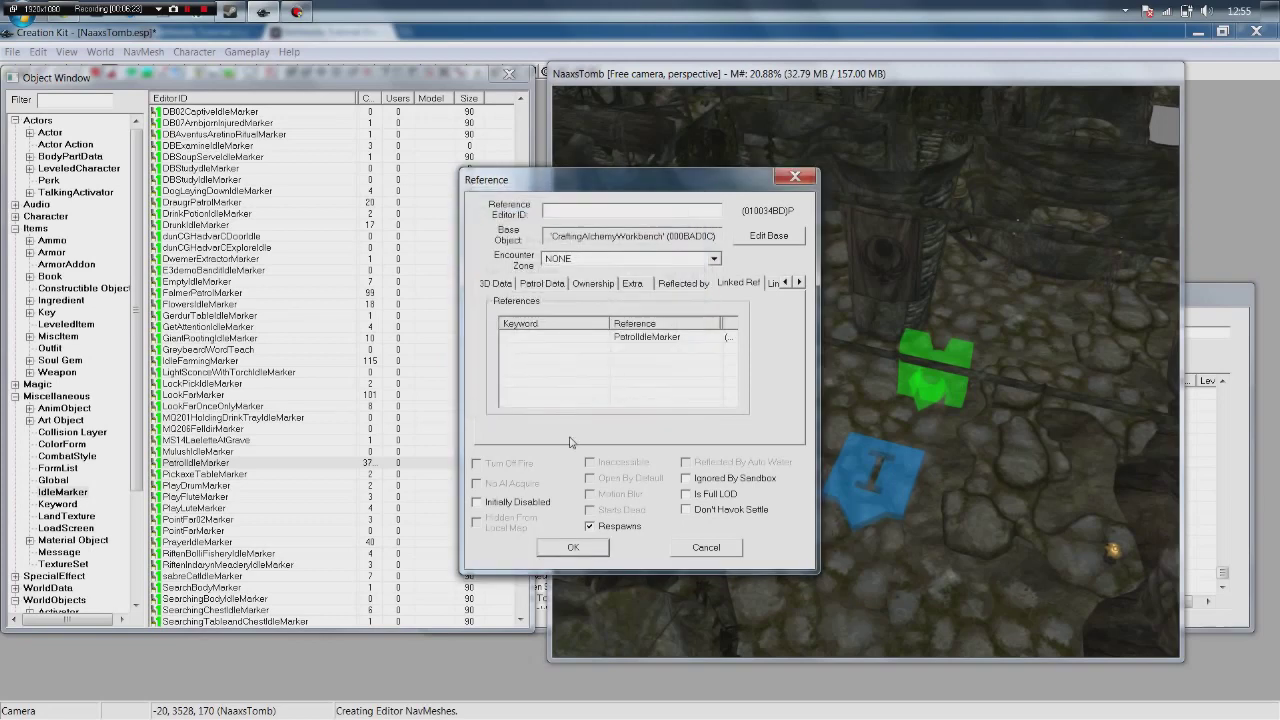
{"action": "left_click", "coordinate": [576, 550]}
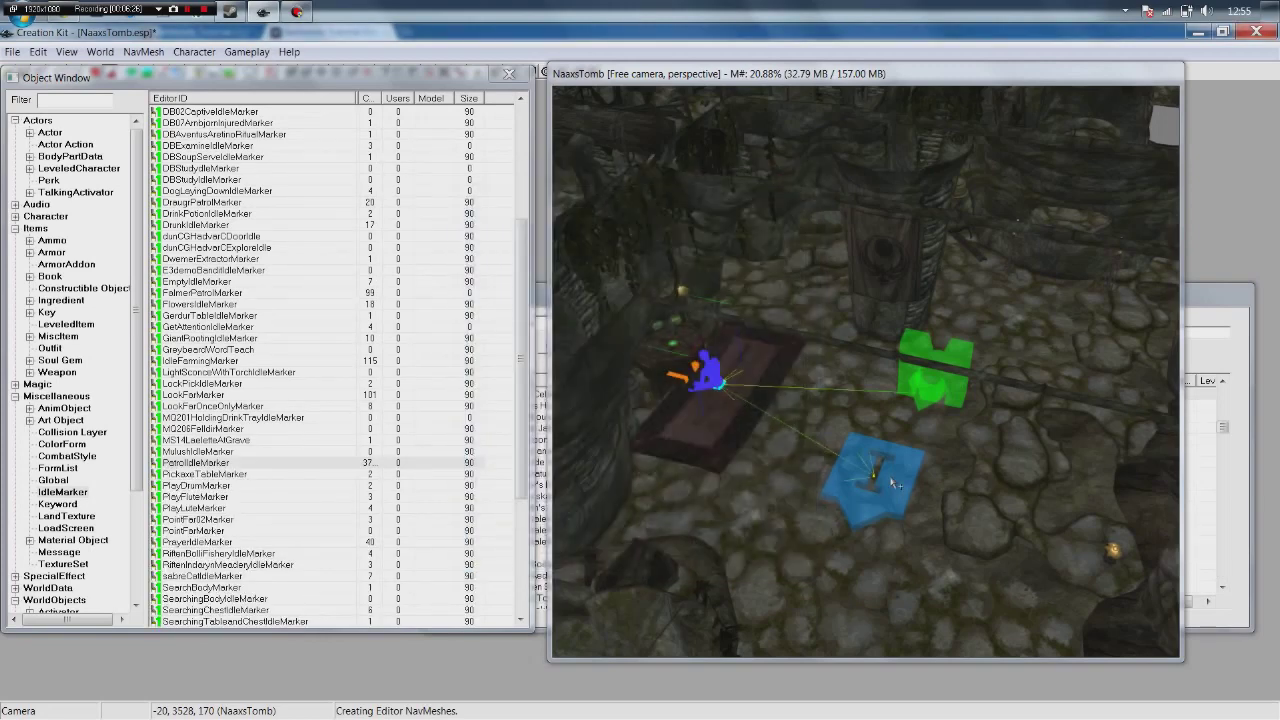
Enable patrol data on the placed PatrolIdleMarker and save its reference.
{"action": "double_click", "coordinate": [899, 478]}
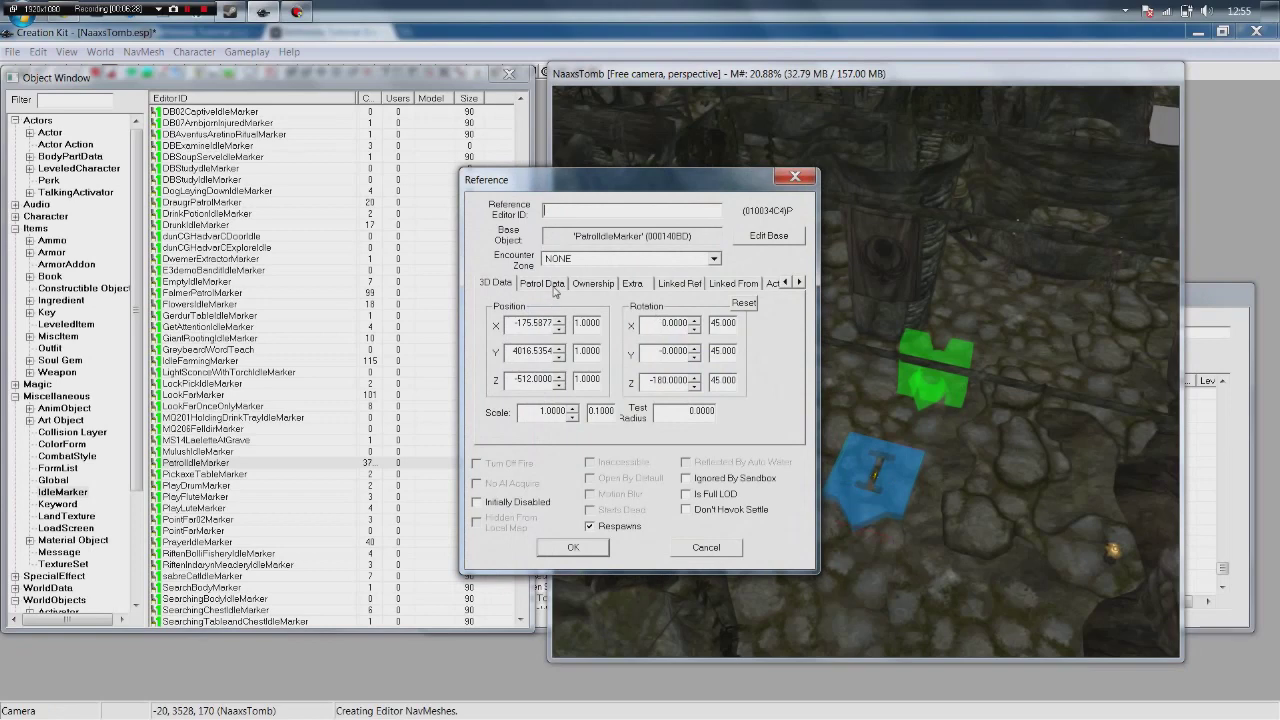
{"action": "left_click", "coordinate": [552, 286]}
{"action": "left_click", "coordinate": [500, 307]}
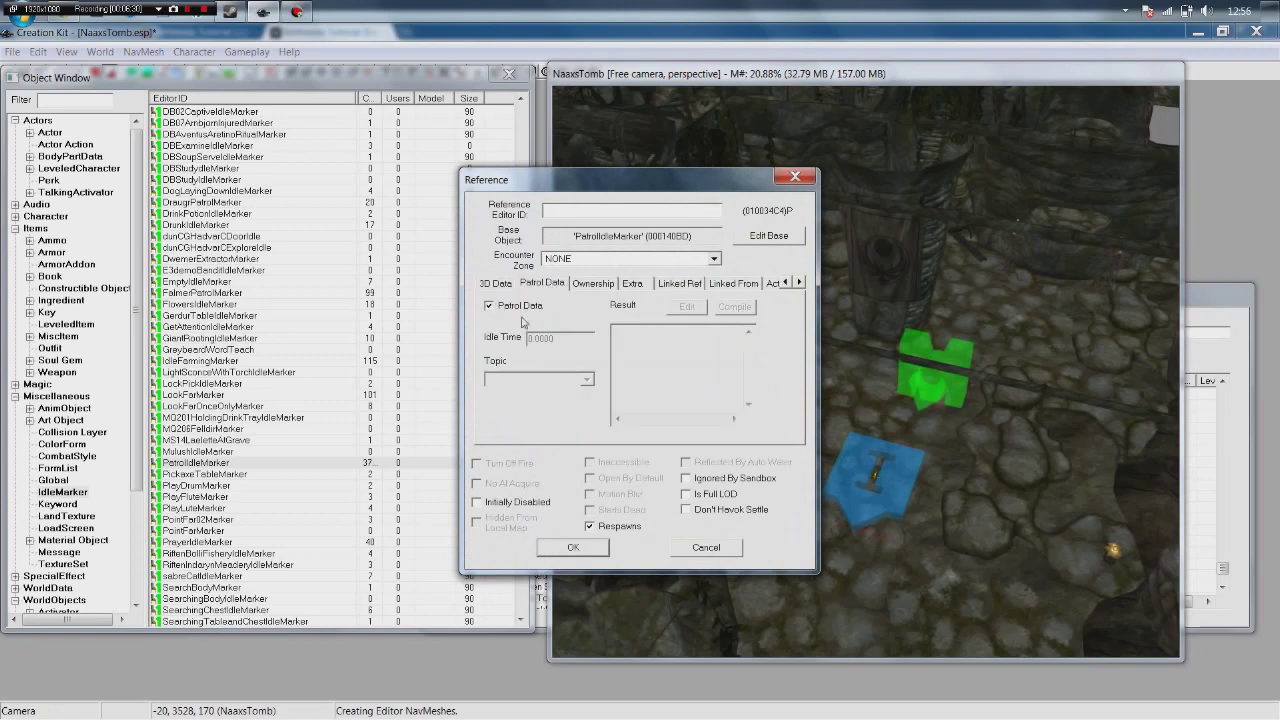
{"action": "double_click", "coordinate": [575, 339]}
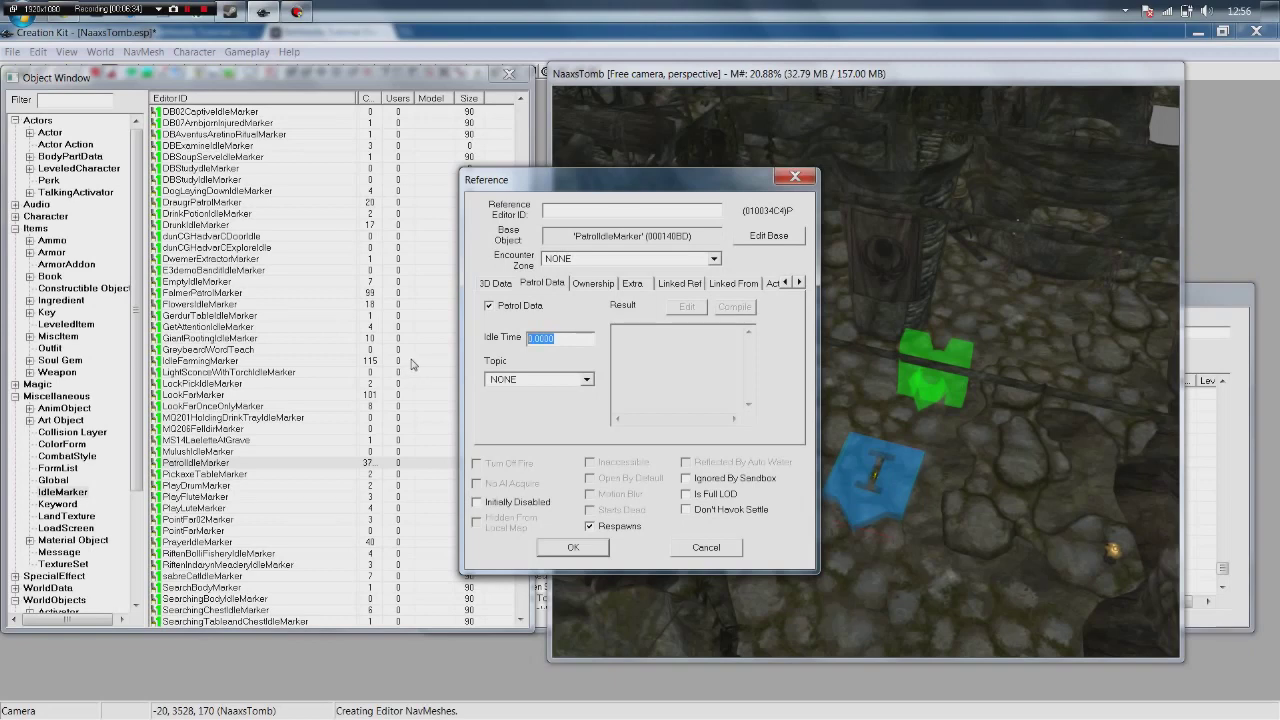
{"action": "left_click", "coordinate": [578, 545]}
Set the patrol idle time of the CraftingAlchemyWorkbench reference to 3 and save it.
{"action": "double_click", "coordinate": [686, 363]}
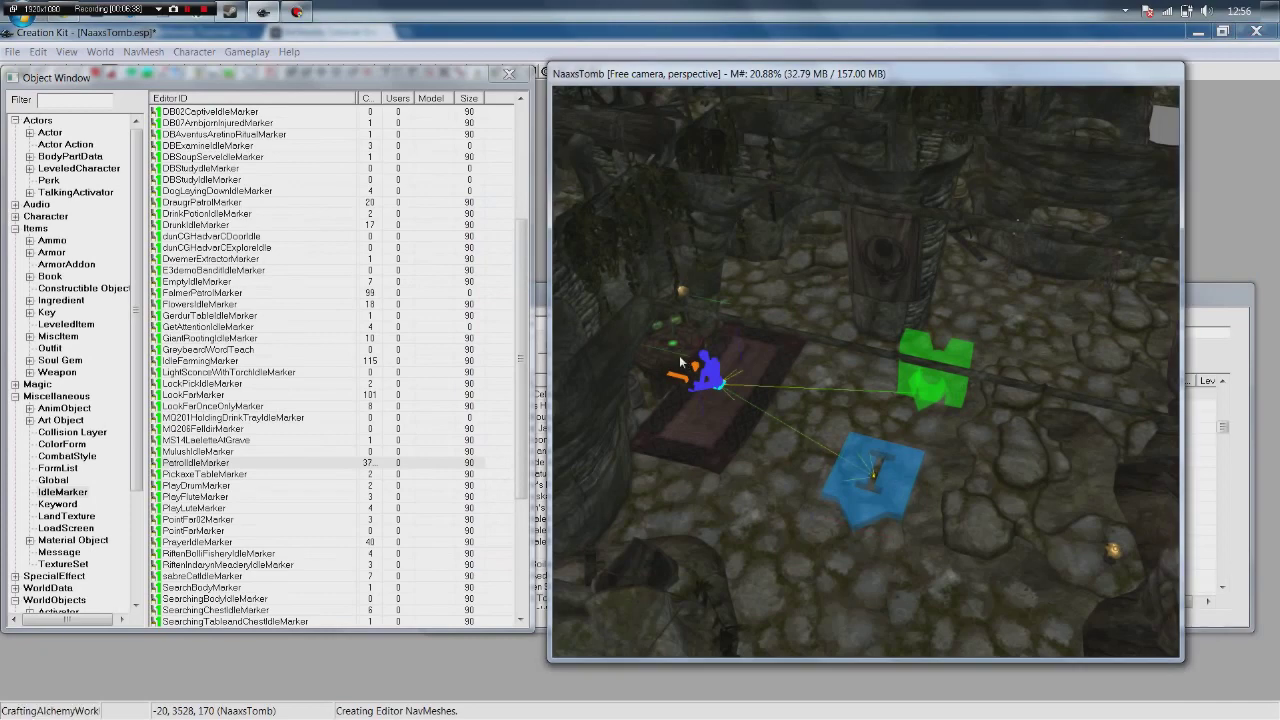
{"action": "left_click", "coordinate": [542, 284]}
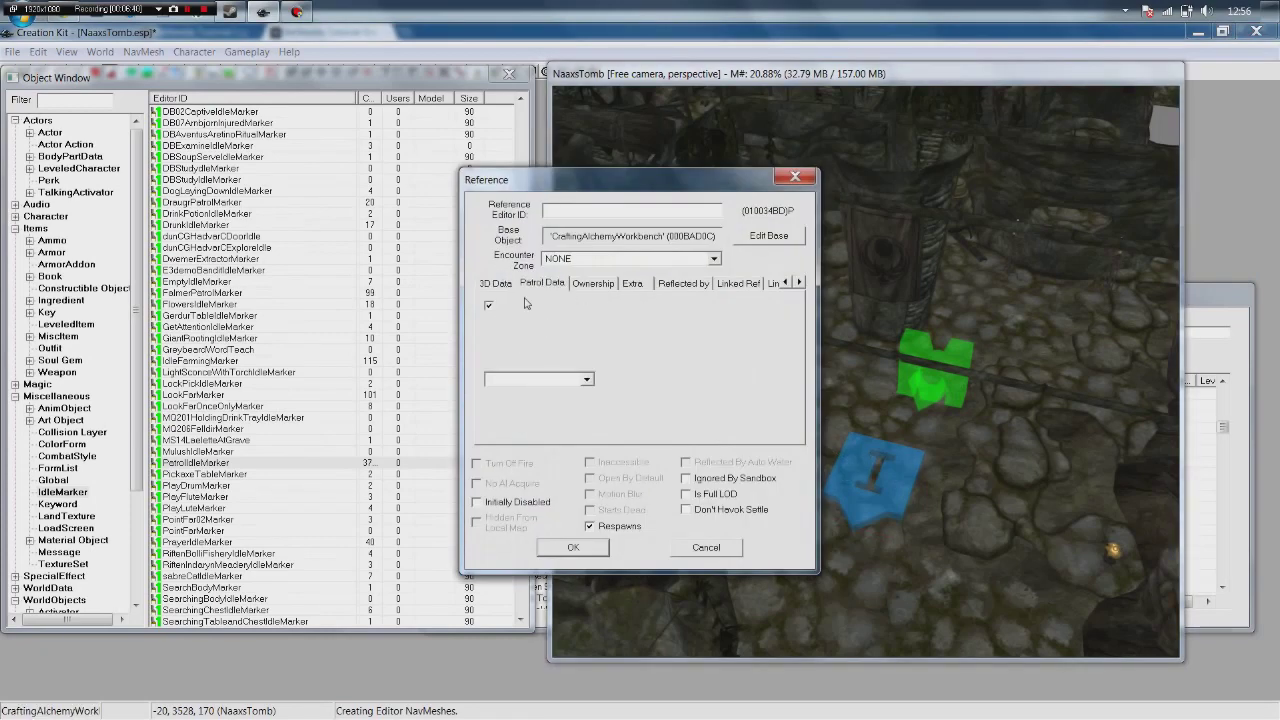
{"action": "left_click", "coordinate": [560, 310]}
{"action": "key", "text": "Tab"}
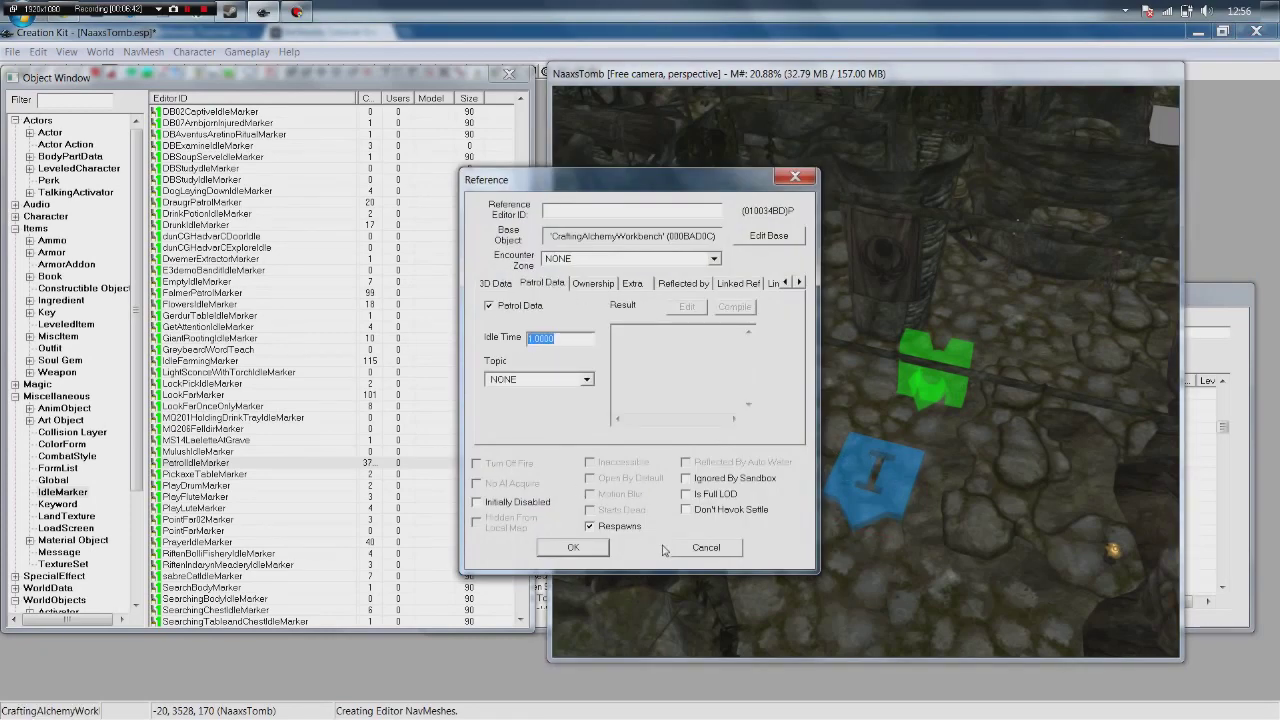
{"action": "type", "text": "3"}
{"action": "left_click", "coordinate": [574, 548]}
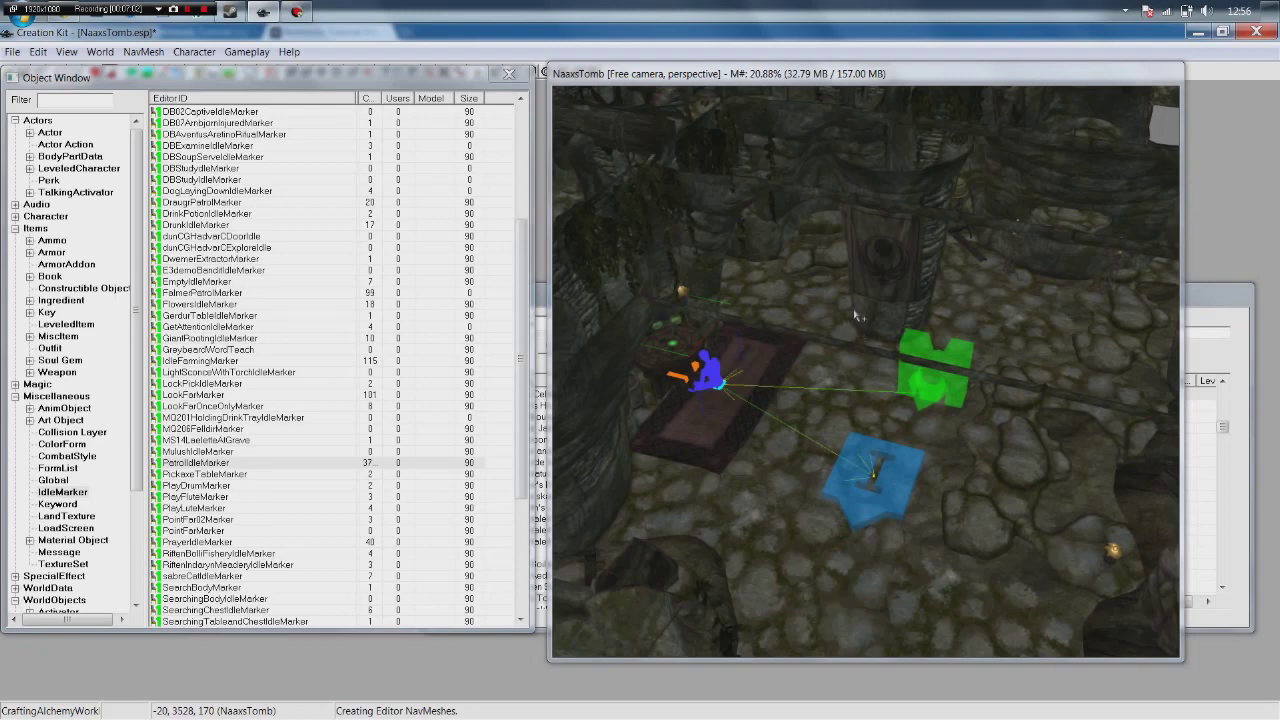
{"action": "left_click", "coordinate": [818, 320]}
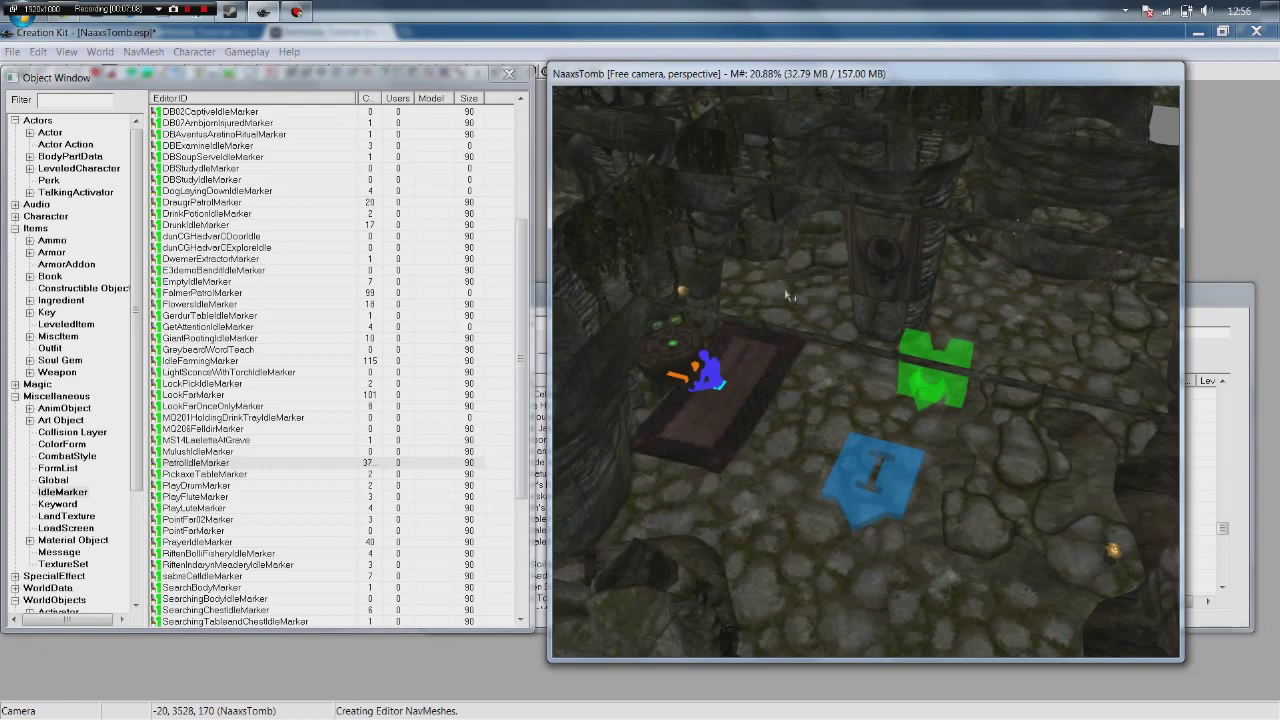
{"action": "scroll", "coordinate": [800, 300], "scroll_direction": "down", "scroll_amount": 6}
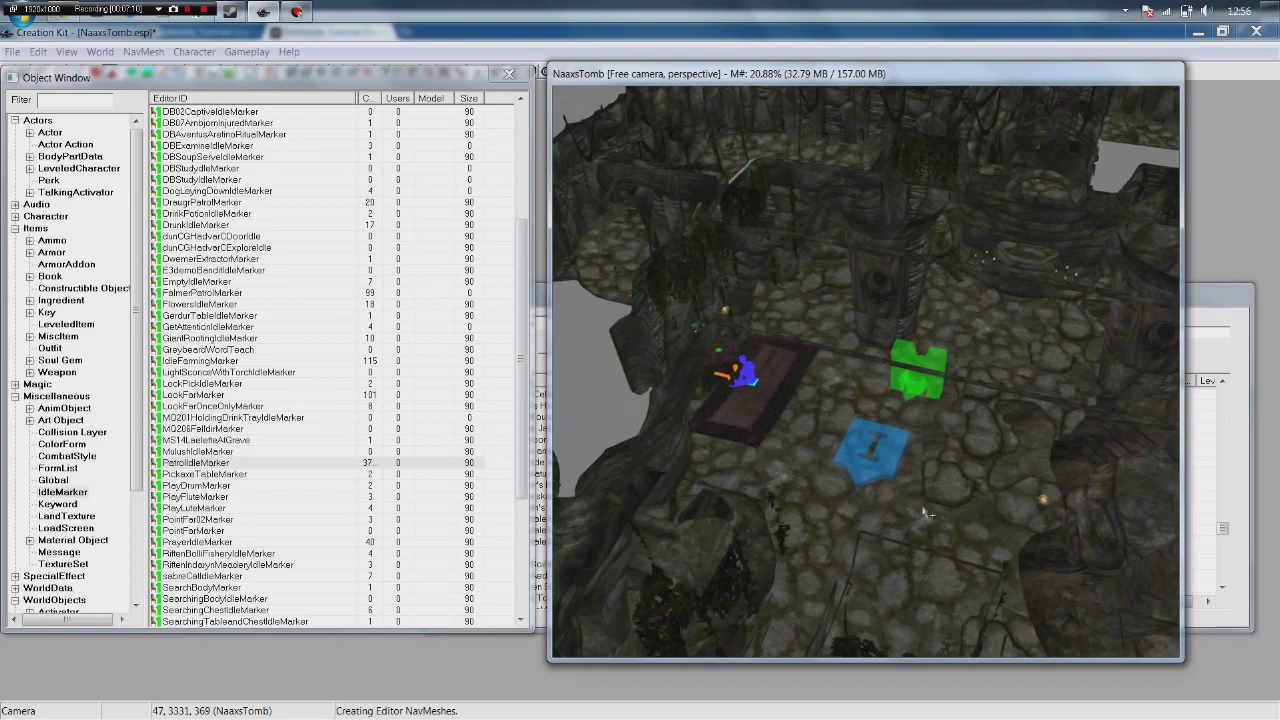
{"action": "mouse_move", "coordinate": [850, 482]}
{"action": "middle_mouse_down", "text": "shift"}
{"action": "mouse_move", "coordinate": [911, 334]}
{"action": "mouse_move", "coordinate": [868, 436]}
{"action": "mouse_move", "coordinate": [842, 460]}
{"action": "middle_mouse_up", "text": "shift"}
{"action": "scroll", "coordinate": [877, 436], "scroll_direction": "up", "scroll_amount": 5}
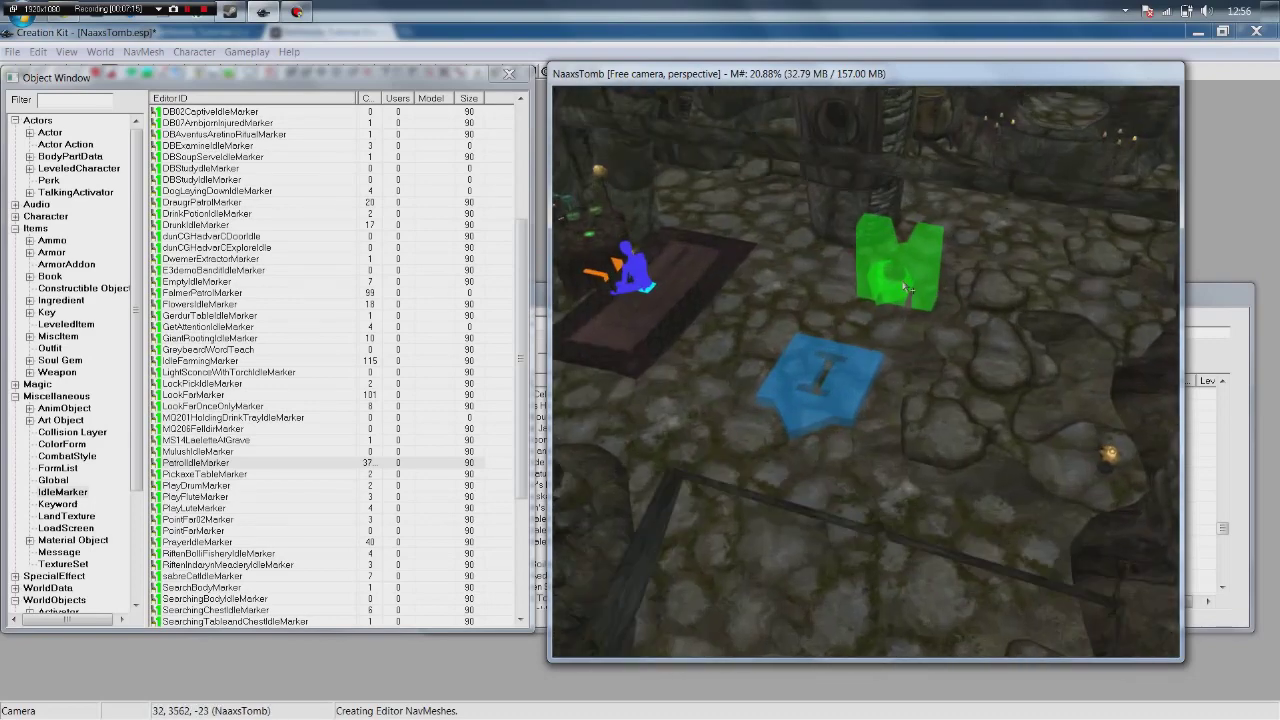
{"action": "left_click", "coordinate": [896, 282]}
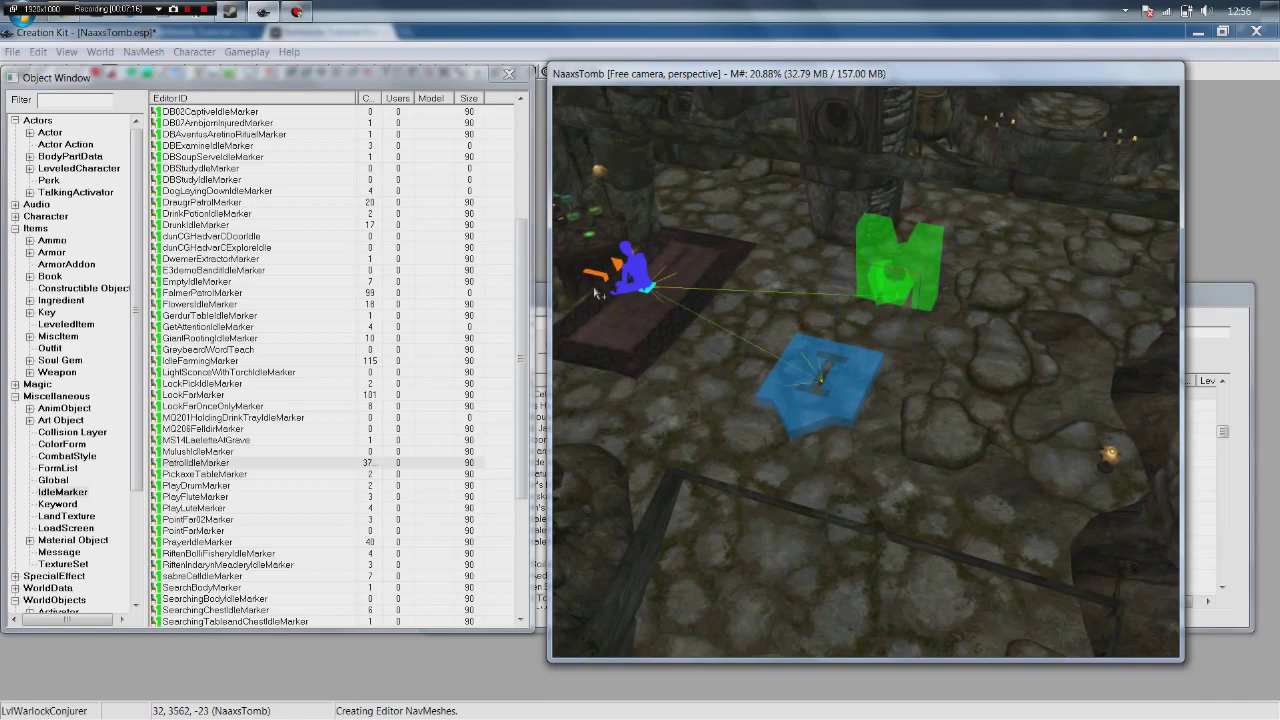
{"action": "left_click", "coordinate": [643, 272]}
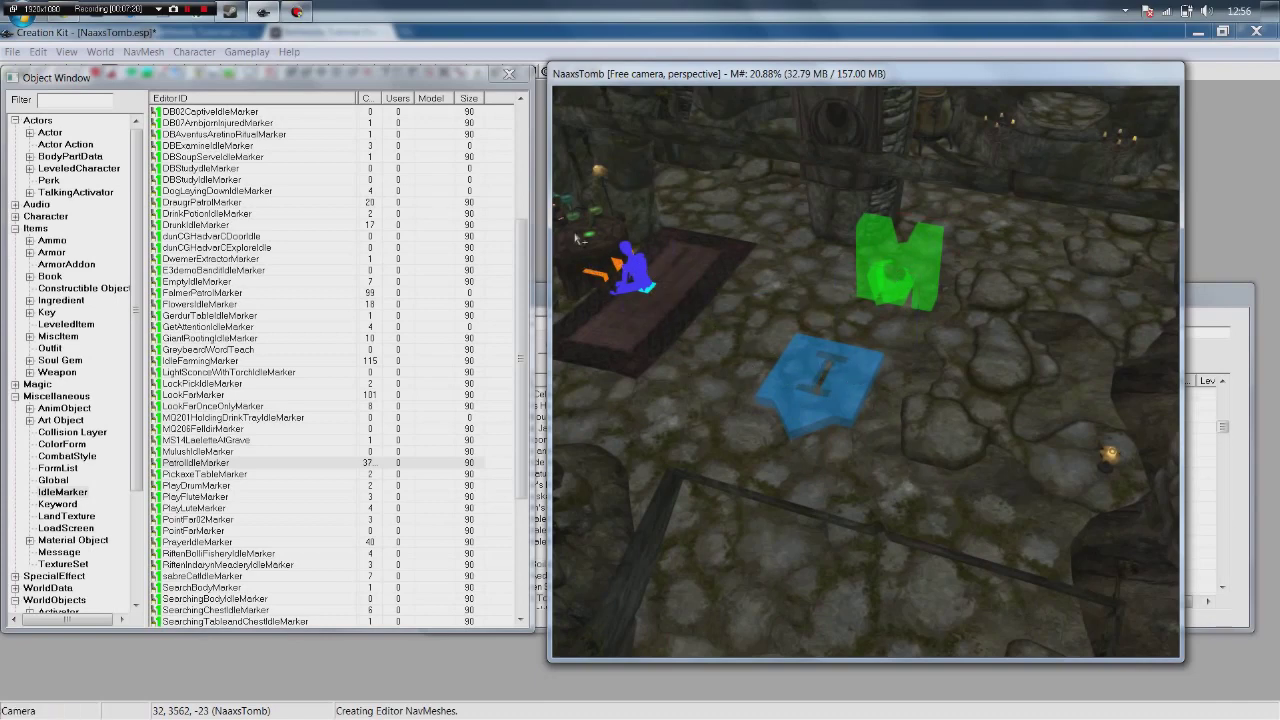
Move the PatrolIdleMarker farther from the conjurer and place a duplicate of it directly in front of the conjurer.
{"action": "middle_click_drag", "start_coordinate": [684, 312], "coordinate": [696, 323]}
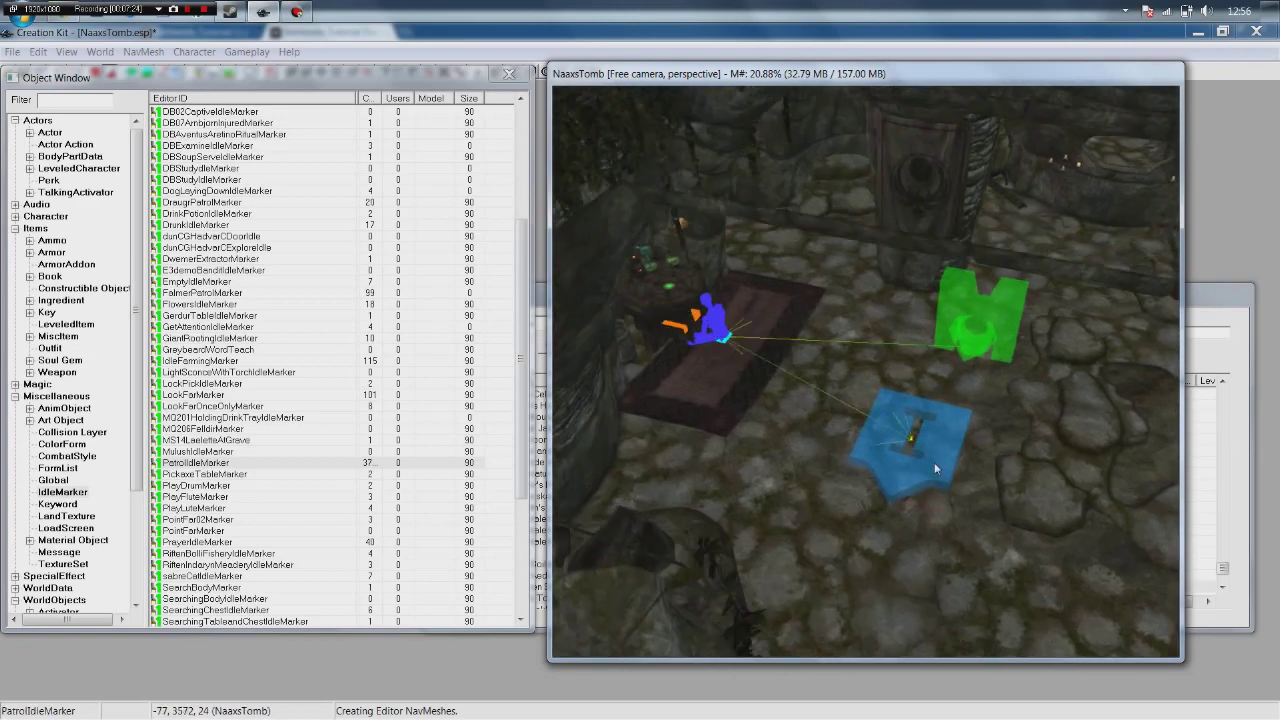
{"action": "left_click_drag", "start_coordinate": [946, 444], "coordinate": [871, 520]}
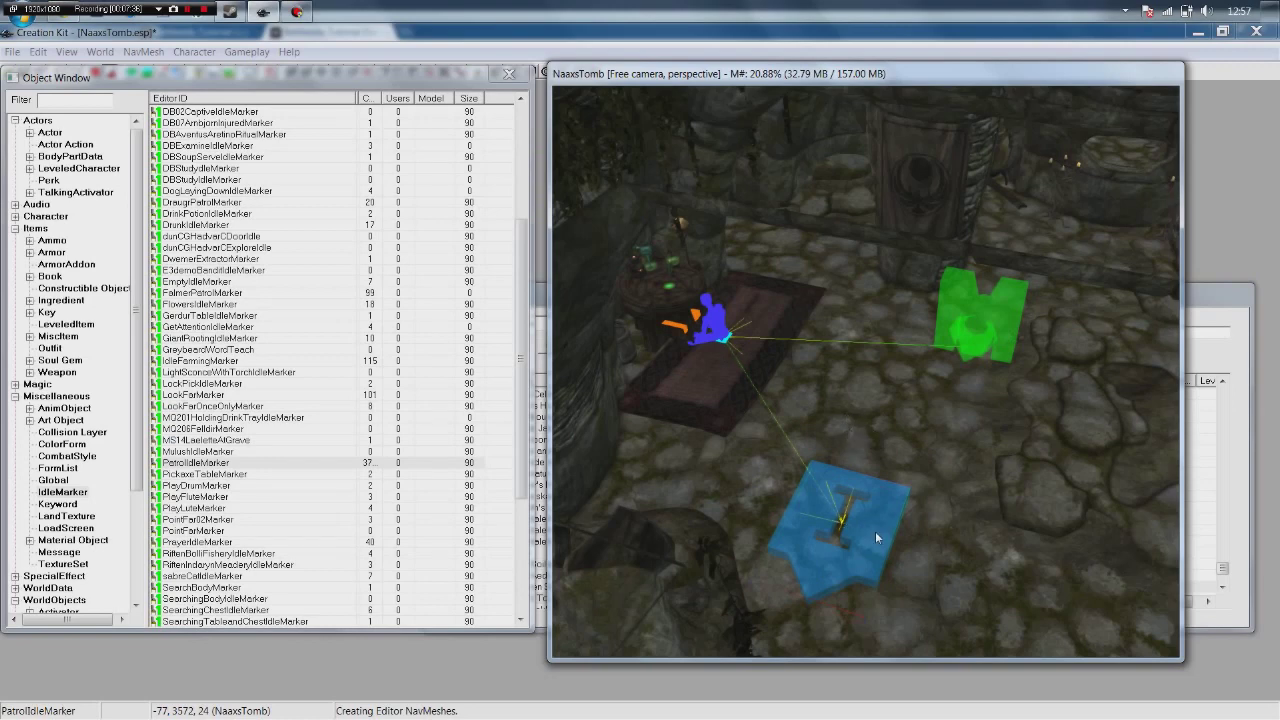
{"action": "left_click", "coordinate": [852, 517]}
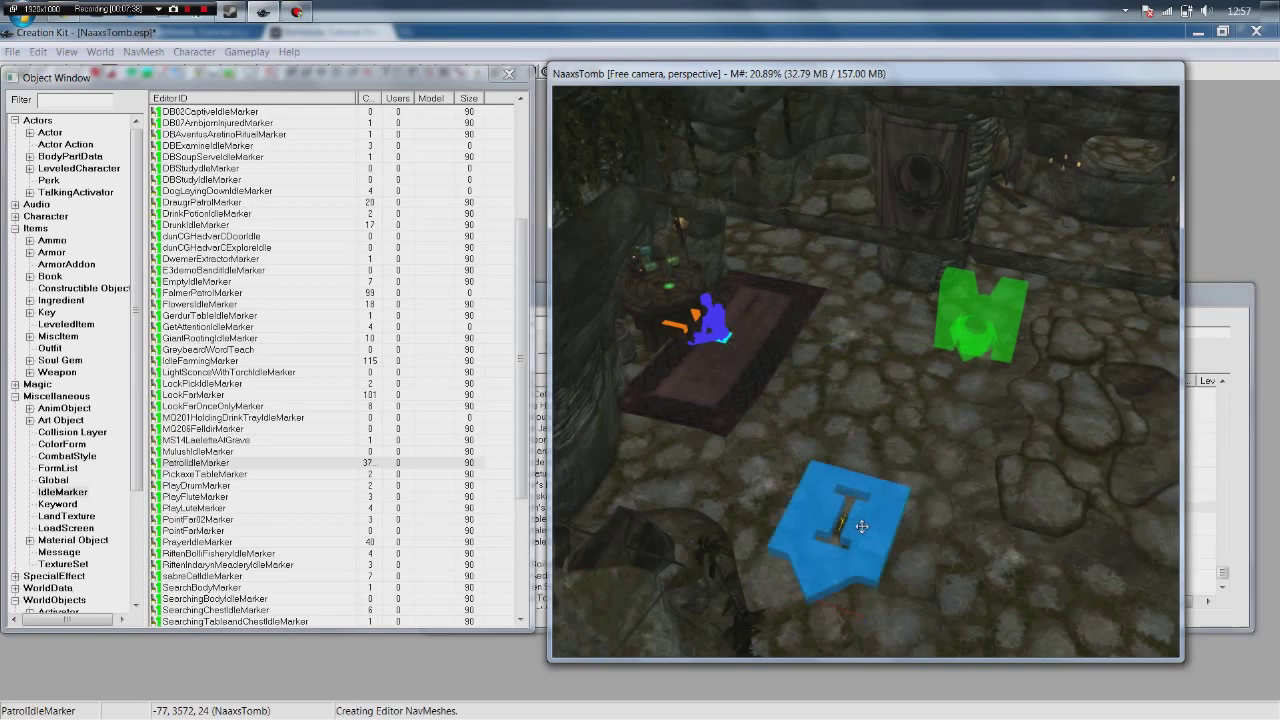
{"action": "mouse_move", "coordinate": [863, 527]}
{"action": "left_mouse_down"}
{"action": "mouse_move", "coordinate": [932, 478]}
{"action": "mouse_move", "coordinate": [935, 410]}
{"action": "mouse_move", "coordinate": [912, 374]}
{"action": "mouse_move", "coordinate": [960, 398]}
{"action": "mouse_move", "coordinate": [966, 377]}
{"action": "left_mouse_up"}
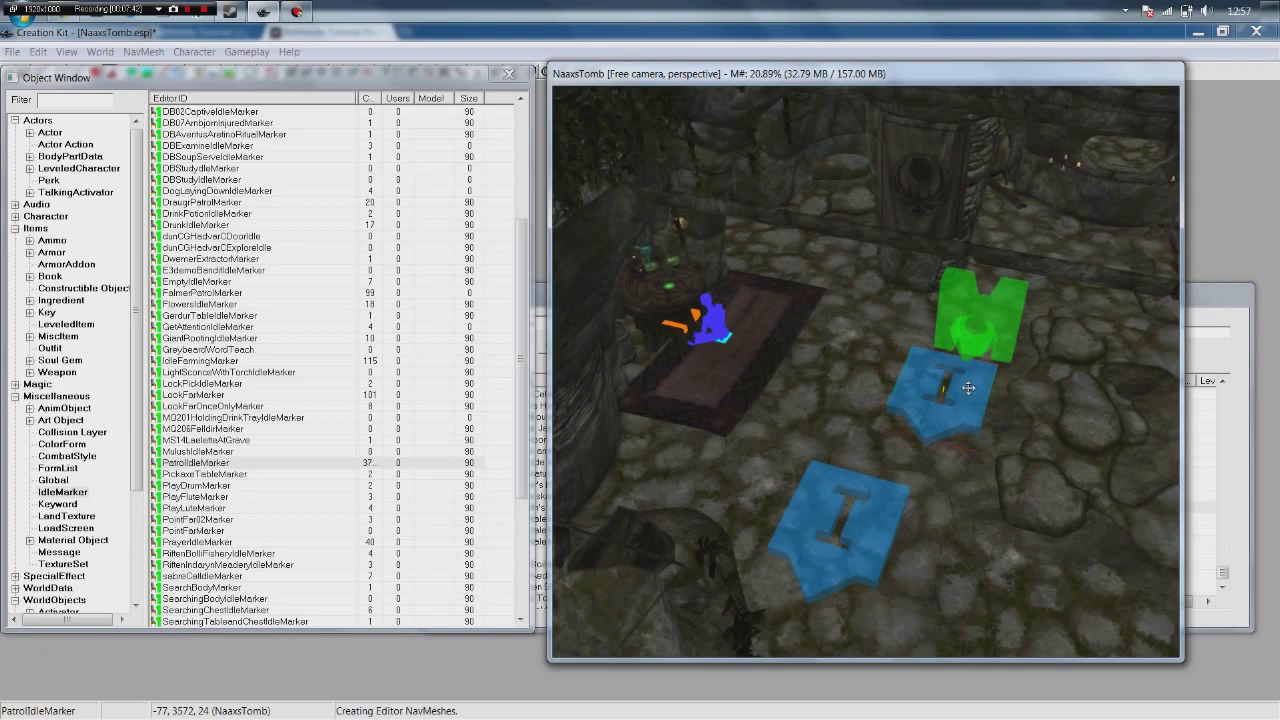
Link the duplicated PatrolIdleMarker to the CraftingAlchemyWorkbench in NaaxsTomb with keyword NONE and save its reference.
{"action": "double_click", "coordinate": [971, 394]}
{"action": "left_click", "coordinate": [553, 284]}
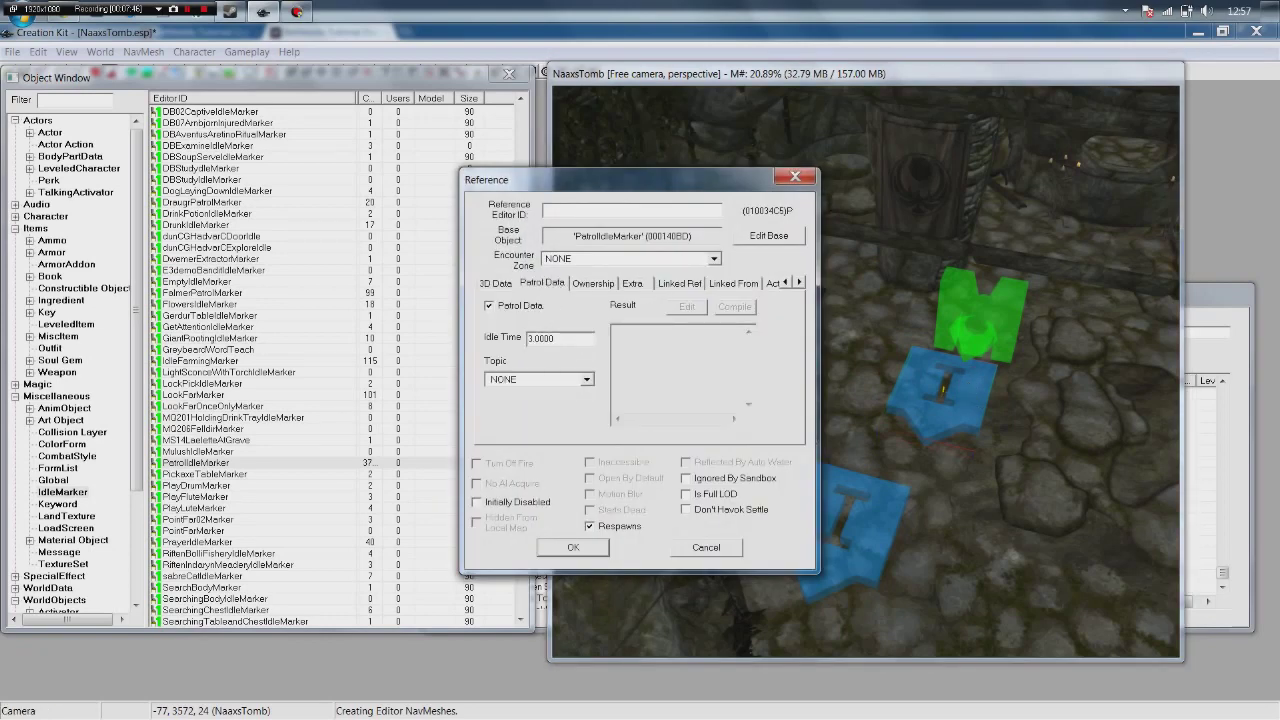
{"action": "left_click", "coordinate": [694, 284]}
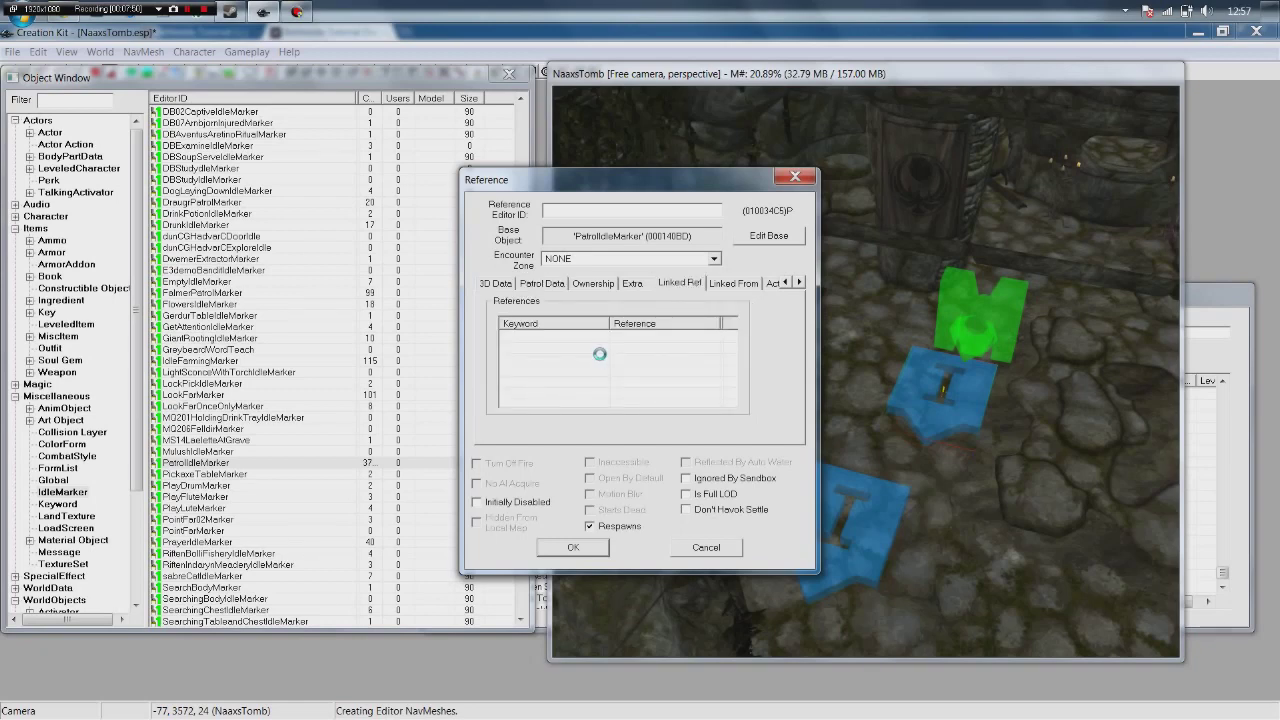
{"action": "left_click", "coordinate": [588, 237]}
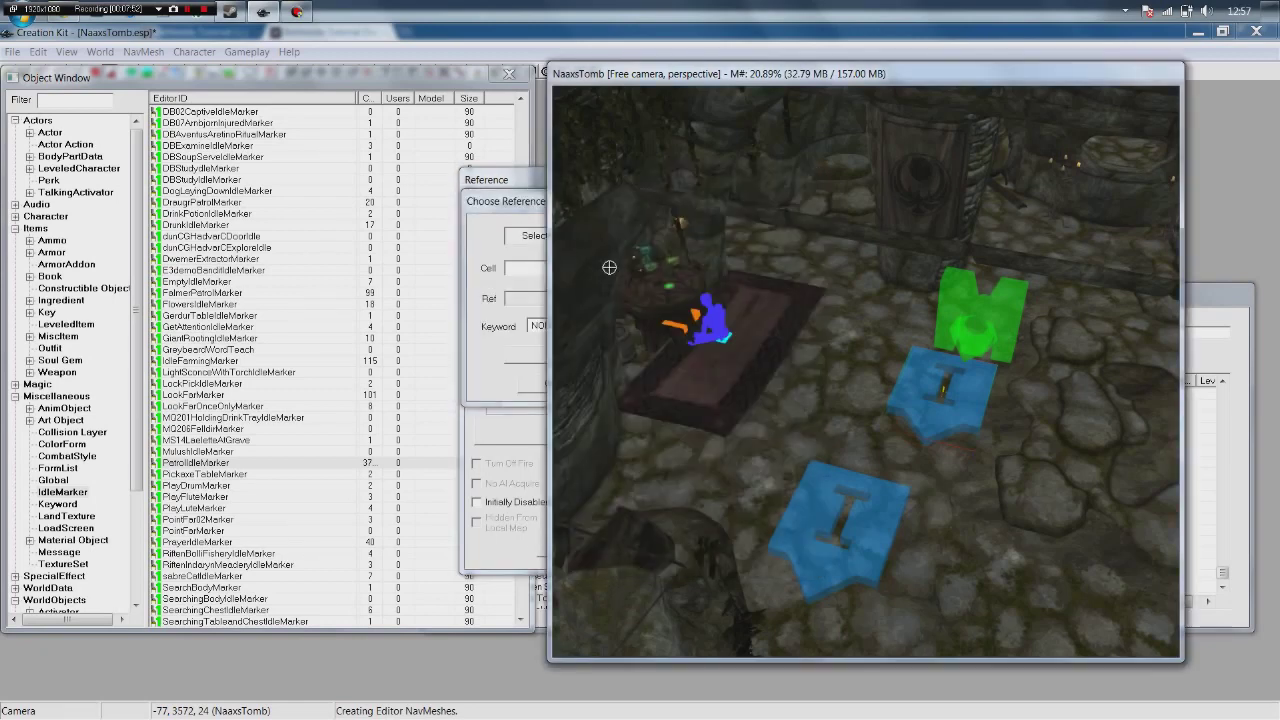
{"action": "double_click", "coordinate": [712, 340]}
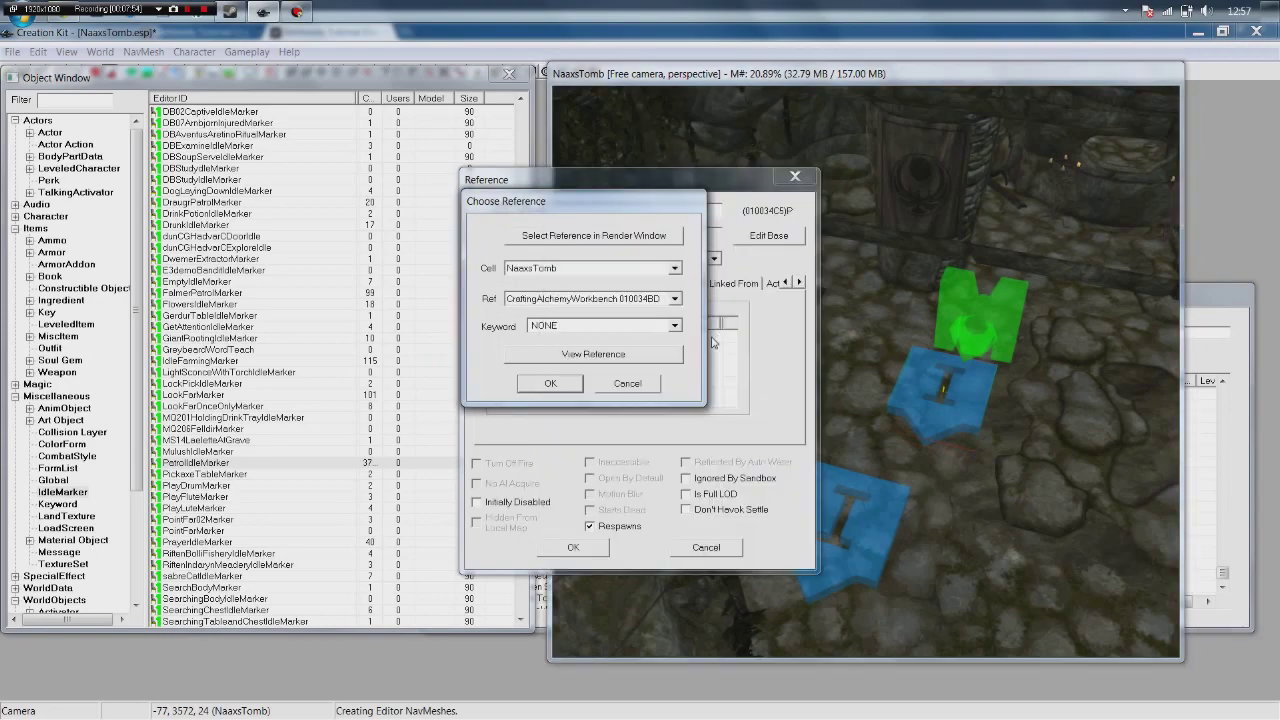
{"action": "left_click", "coordinate": [551, 385]}
{"action": "left_click", "coordinate": [575, 548]}
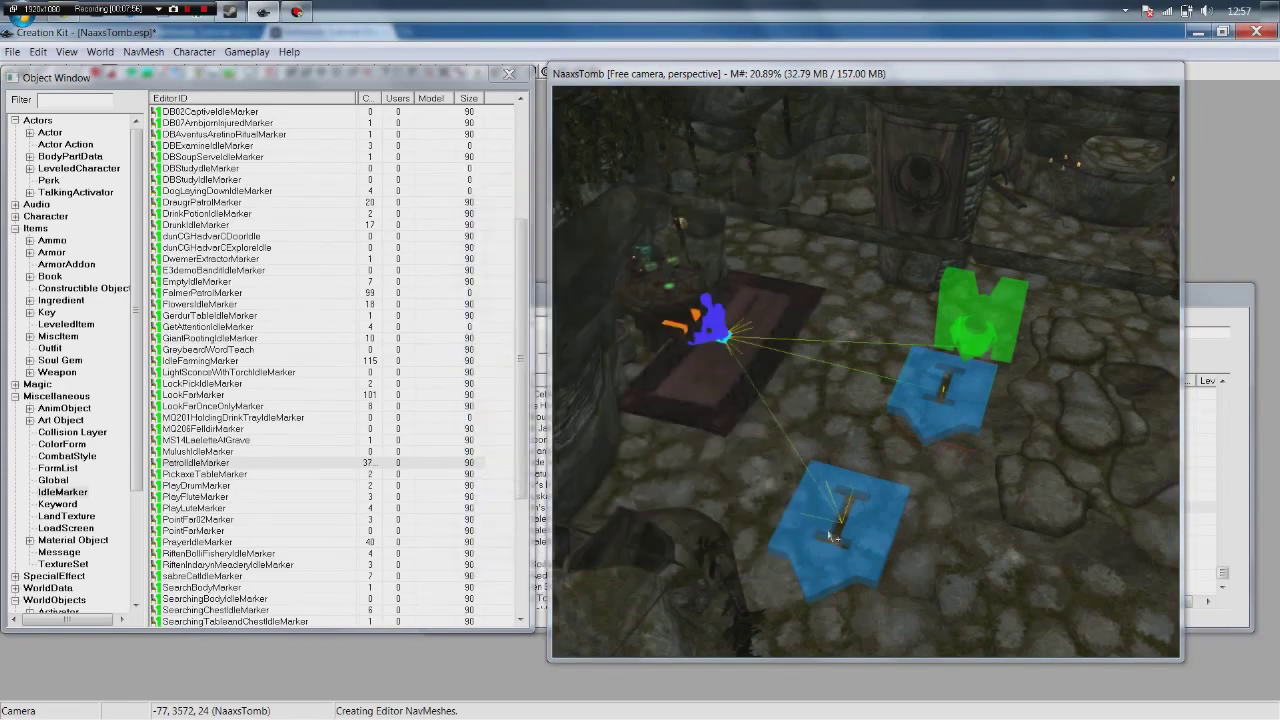
Link the original PatrolIdleMarker to the duplicated PatrolIdleMarker with keyword NONE and save its reference.
{"action": "double_click", "coordinate": [822, 524]}
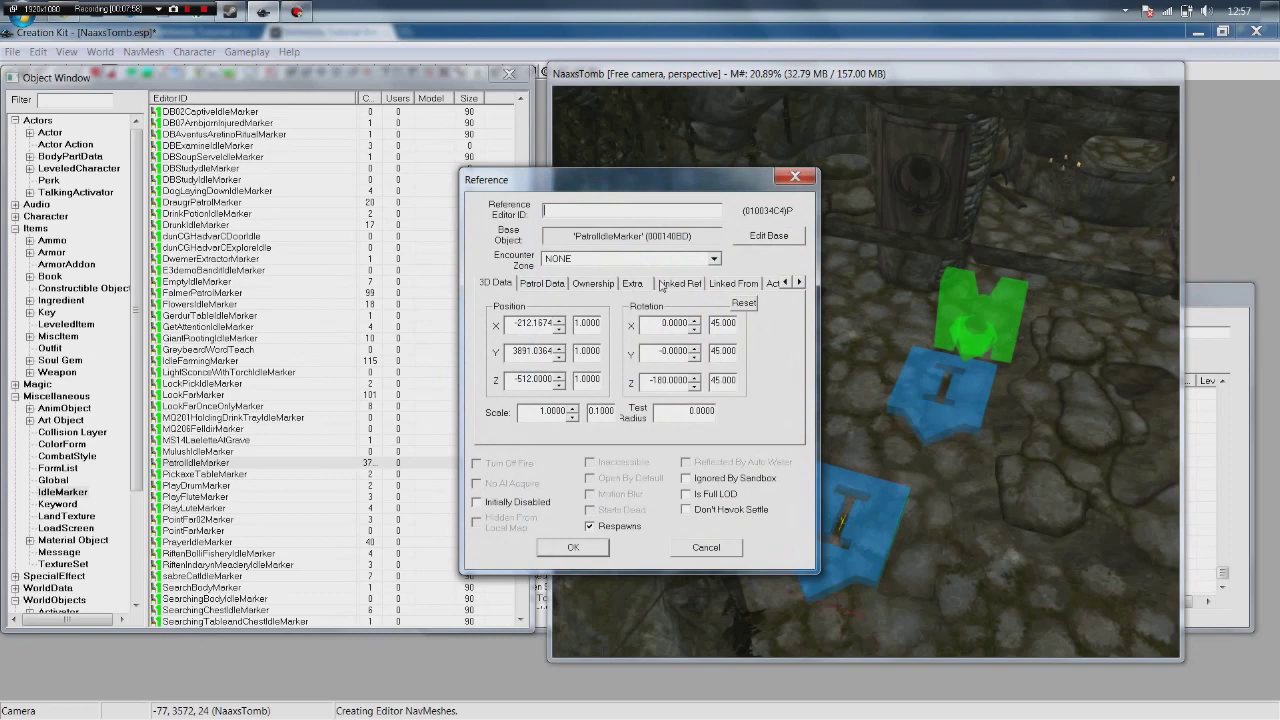
{"action": "left_click", "coordinate": [676, 285]}
{"action": "double_click", "coordinate": [559, 351]}
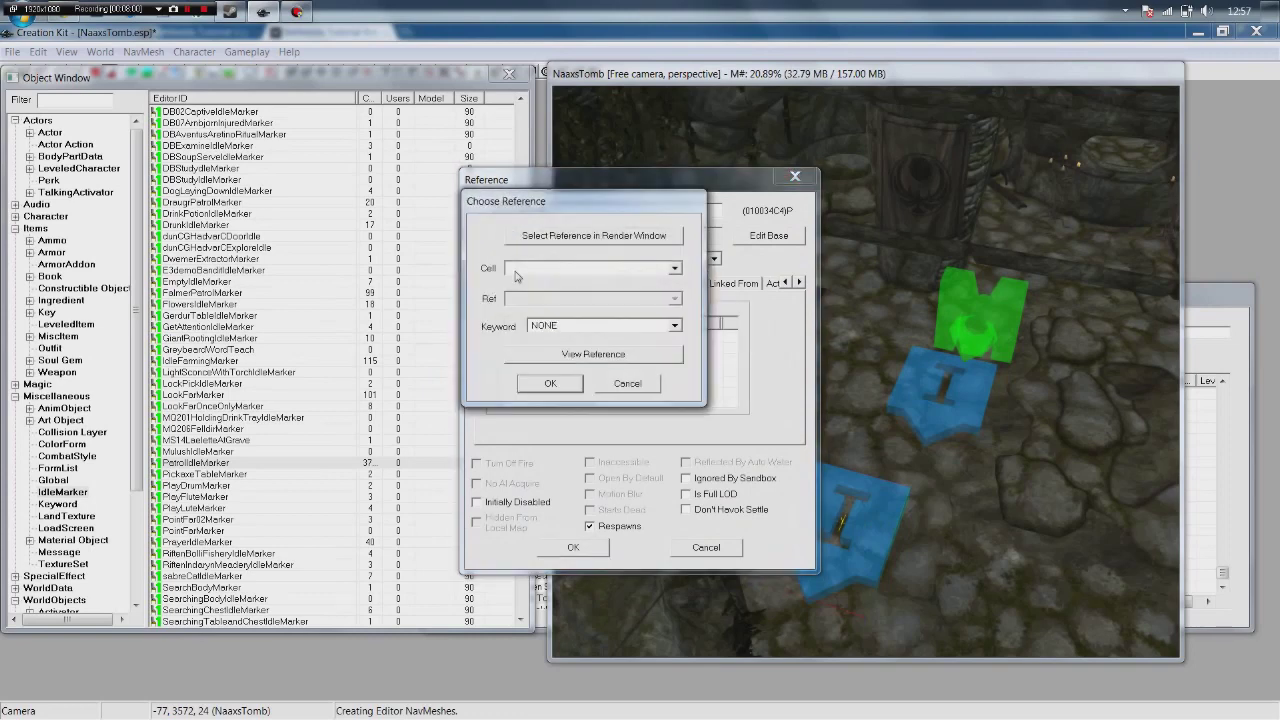
{"action": "left_click", "coordinate": [557, 238]}
{"action": "left_click", "coordinate": [955, 412]}
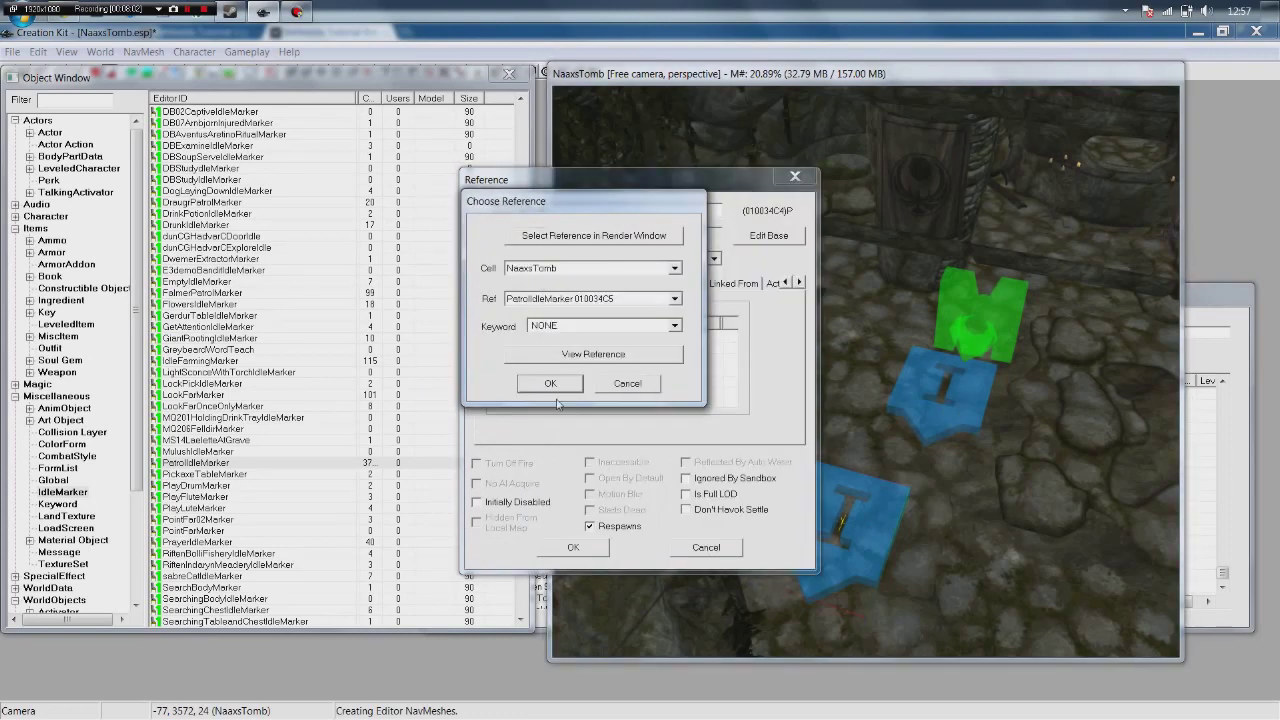
{"action": "left_click", "coordinate": [550, 383]}
{"action": "left_click", "coordinate": [580, 547]}
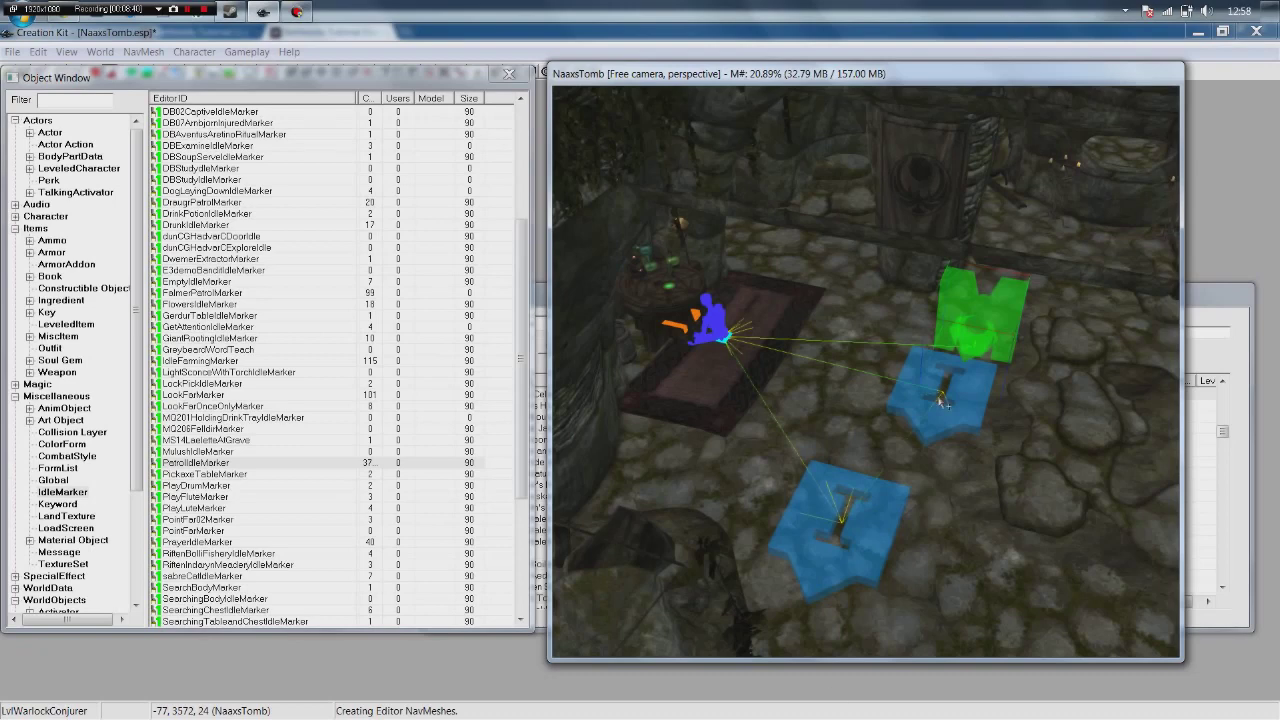
Move the warlock conjurer next to the rug and spread the two patrol idle markers farther apart on the floor.
{"action": "left_click", "coordinate": [829, 315]}
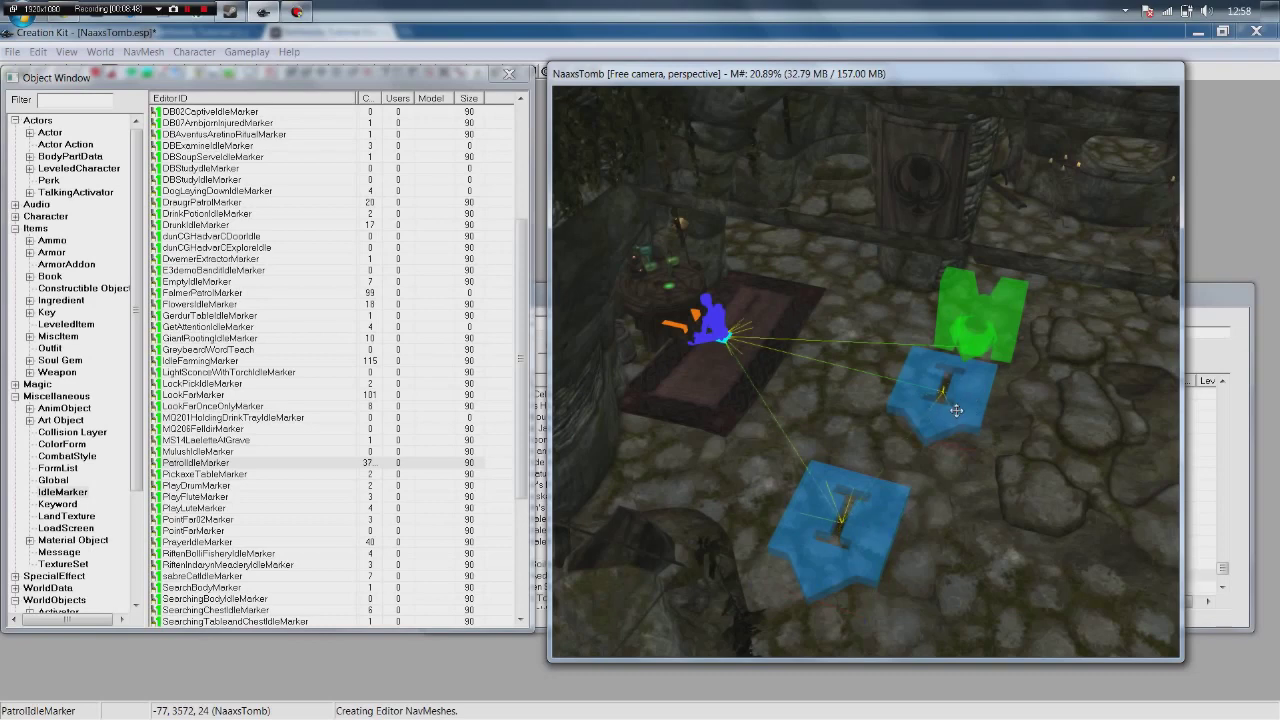
{"action": "mouse_move", "coordinate": [970, 400]}
{"action": "left_mouse_down"}
{"action": "mouse_move", "coordinate": [1050, 345]}
{"action": "mouse_move", "coordinate": [873, 316]}
{"action": "mouse_move", "coordinate": [825, 287]}
{"action": "left_mouse_up"}
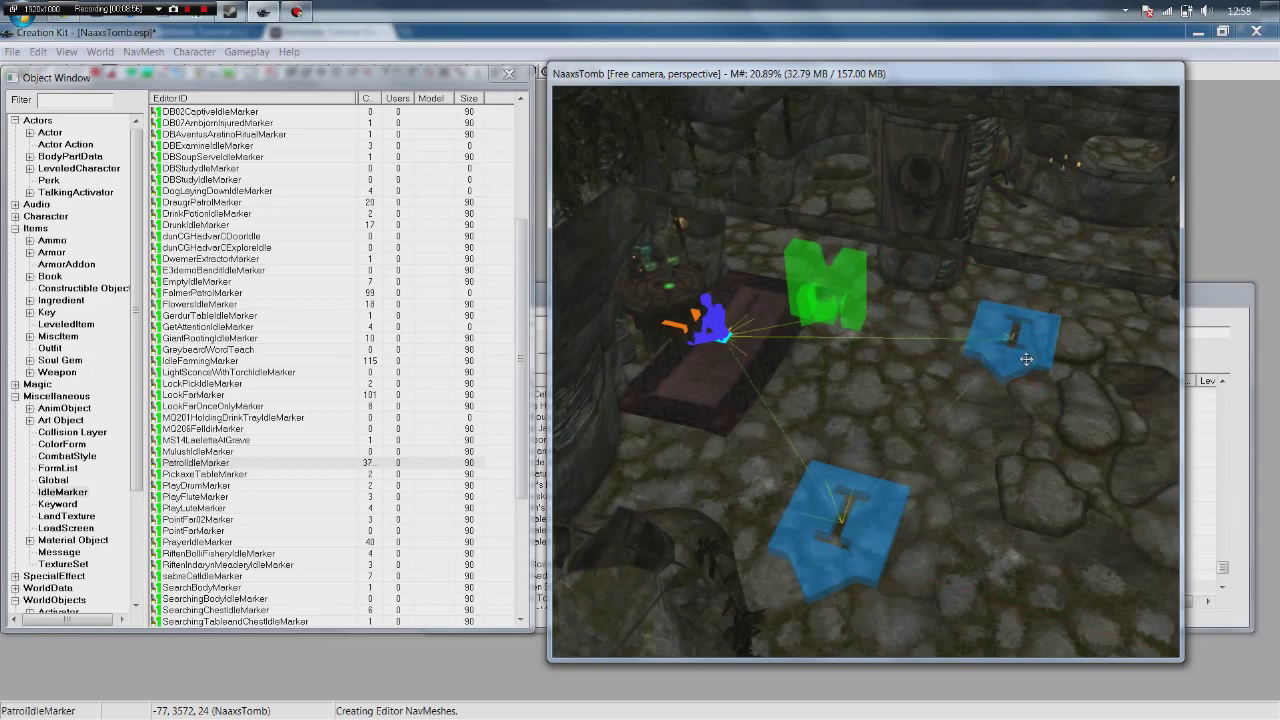
{"action": "left_click_drag", "start_coordinate": [1026, 358], "coordinate": [1024, 328]}
{"action": "left_click_drag", "start_coordinate": [866, 540], "coordinate": [908, 565]}
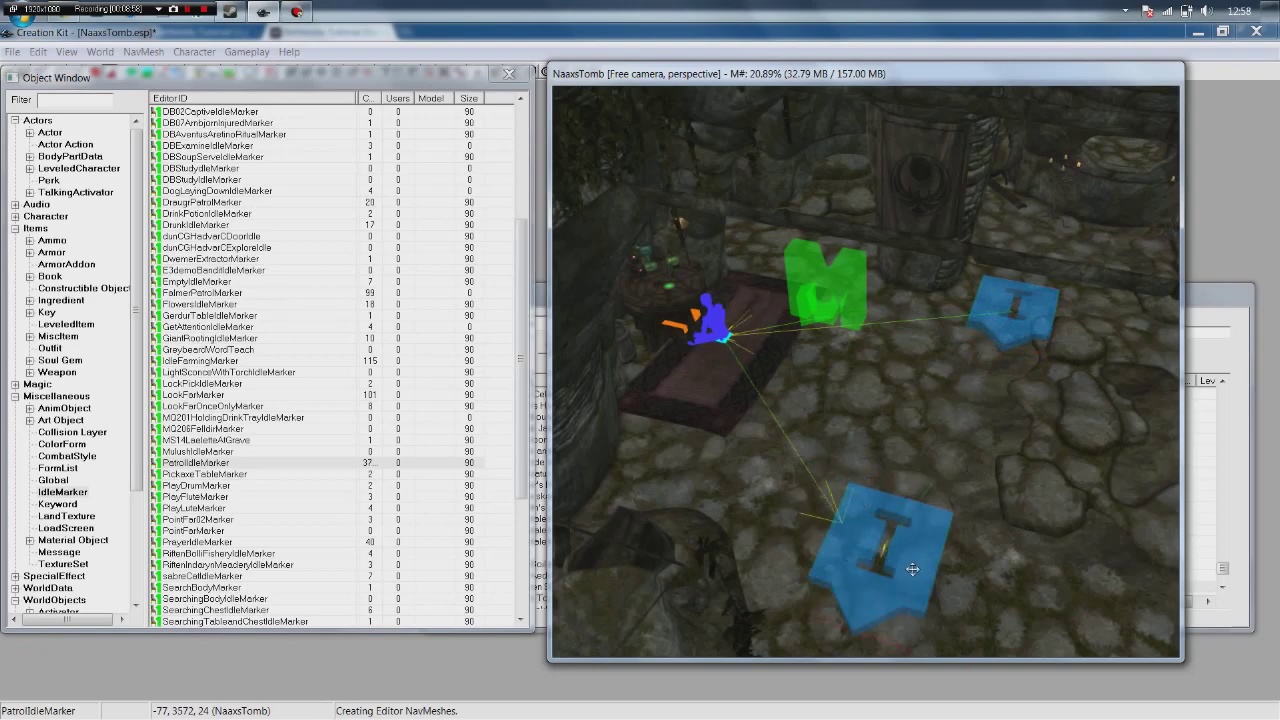
{"action": "left_click", "coordinate": [898, 422]}
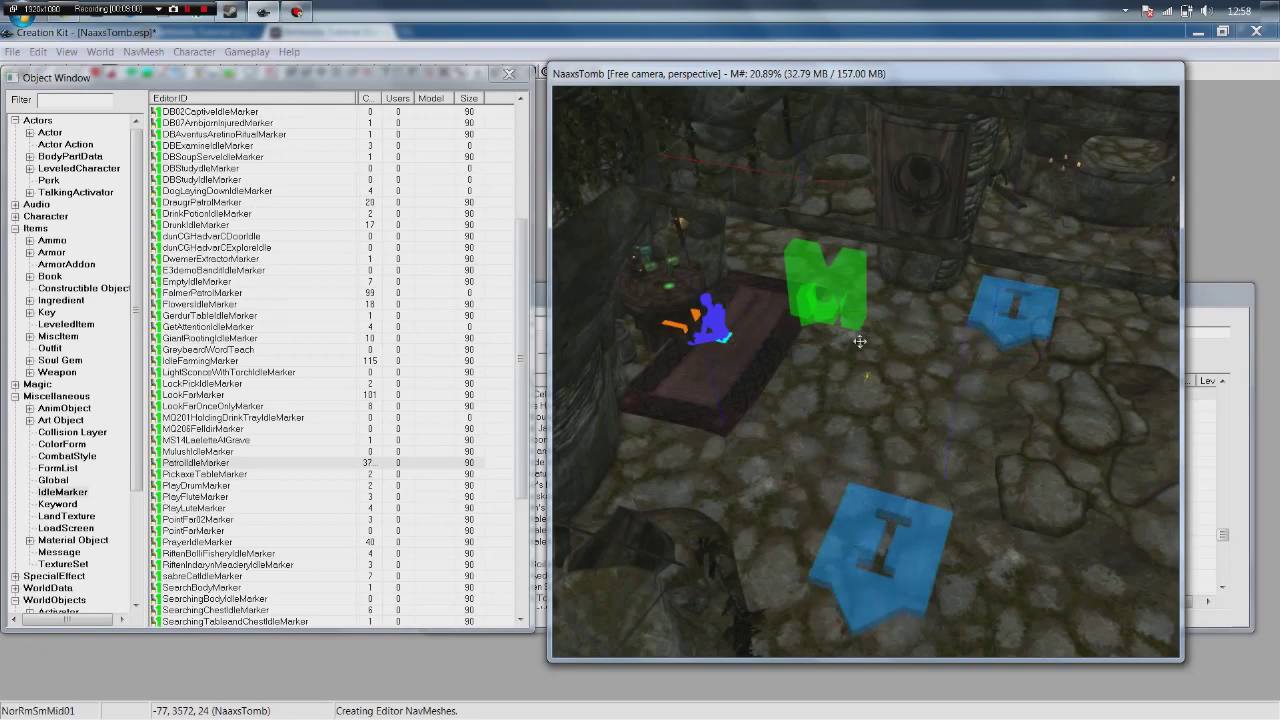
{"action": "left_click", "coordinate": [1039, 311]}
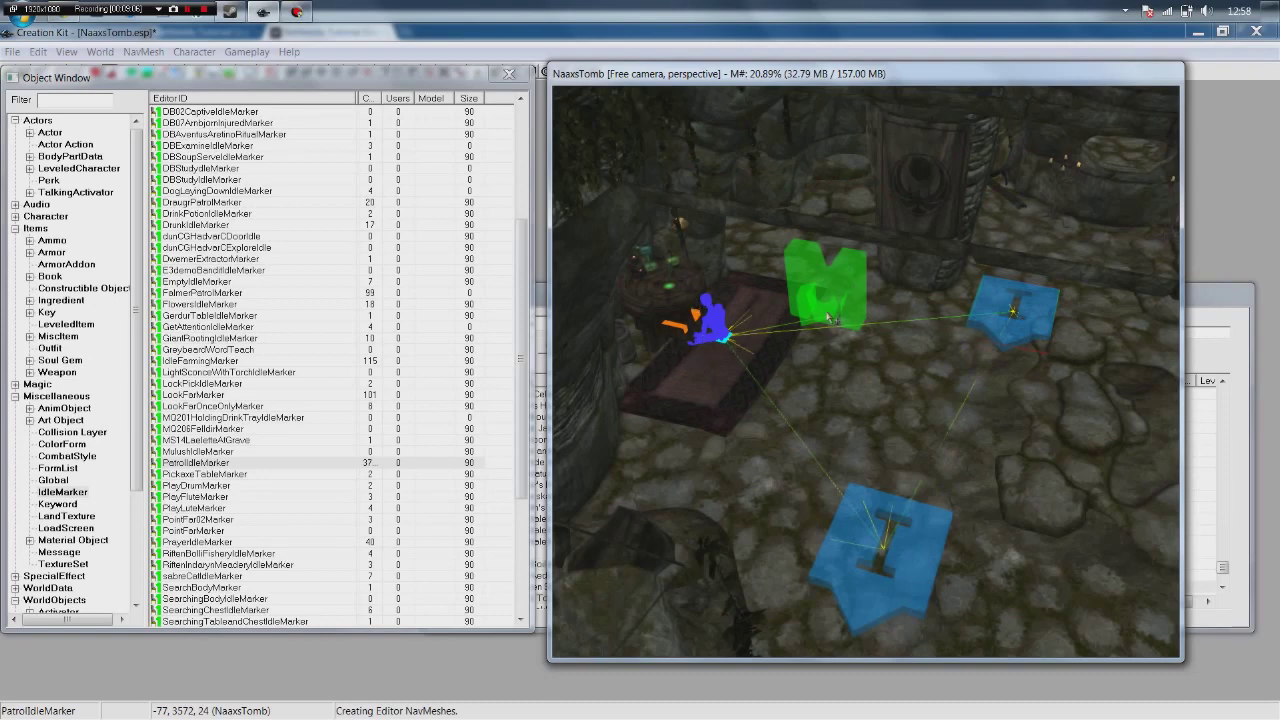
Filter the actors by "encskeleton" and place an EncSkeleton01Melee1H on the floor behind the conjurer.
{"action": "left_click", "coordinate": [847, 366]}
{"action": "mouse_move", "coordinate": [848, 367]}
{"action": "middle_mouse_down"}
{"action": "mouse_move", "coordinate": [851, 409]}
{"action": "mouse_move", "coordinate": [842, 382]}
{"action": "middle_mouse_up"}
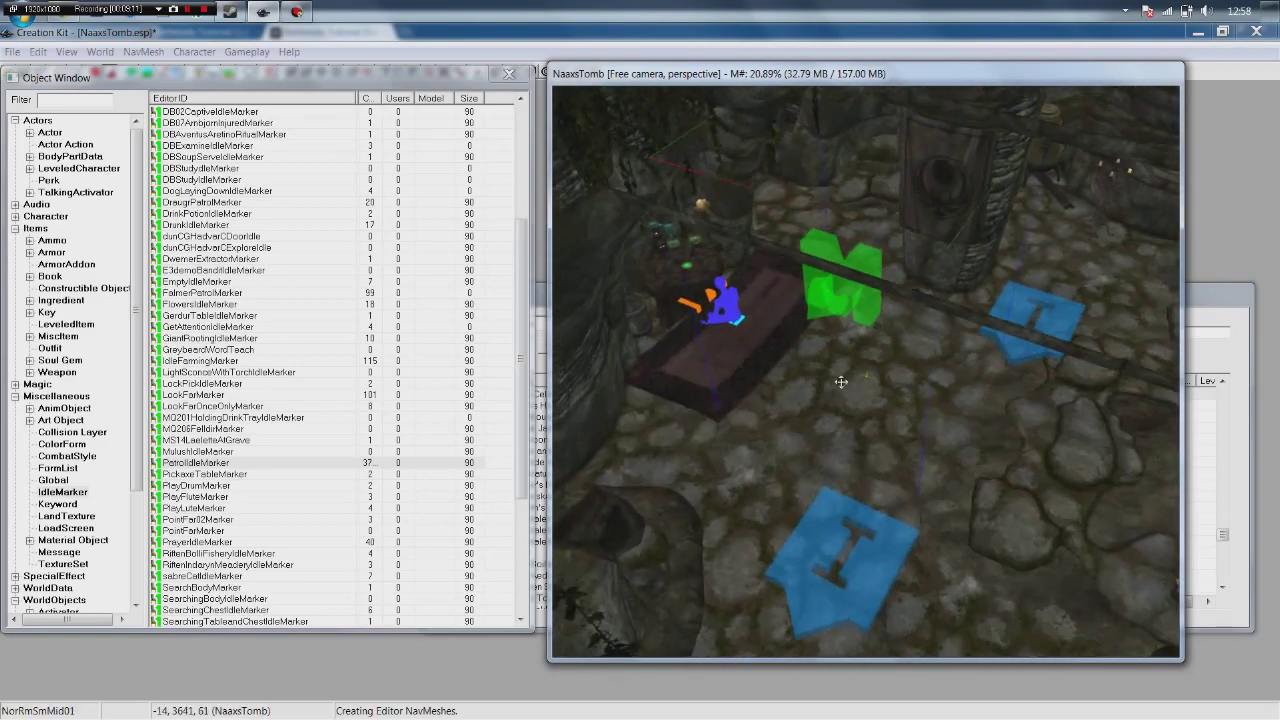
{"action": "left_click", "coordinate": [1006, 440]}
{"action": "middle_click_drag", "start_coordinate": [924, 399], "coordinate": [922, 420]}
{"action": "scroll", "coordinate": [922, 420], "scroll_direction": "up", "scroll_amount": 2}
{"action": "scroll", "coordinate": [924, 425], "scroll_direction": "up", "scroll_amount": 2}
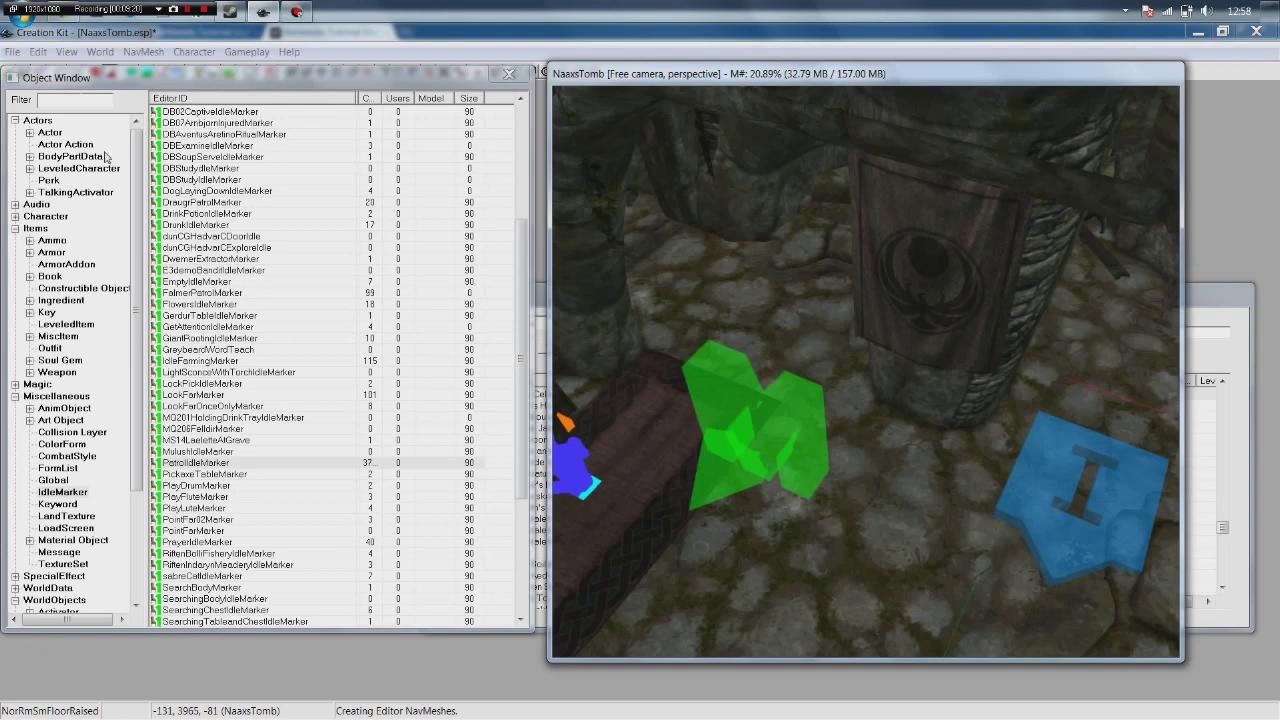
{"action": "left_click", "coordinate": [52, 133]}
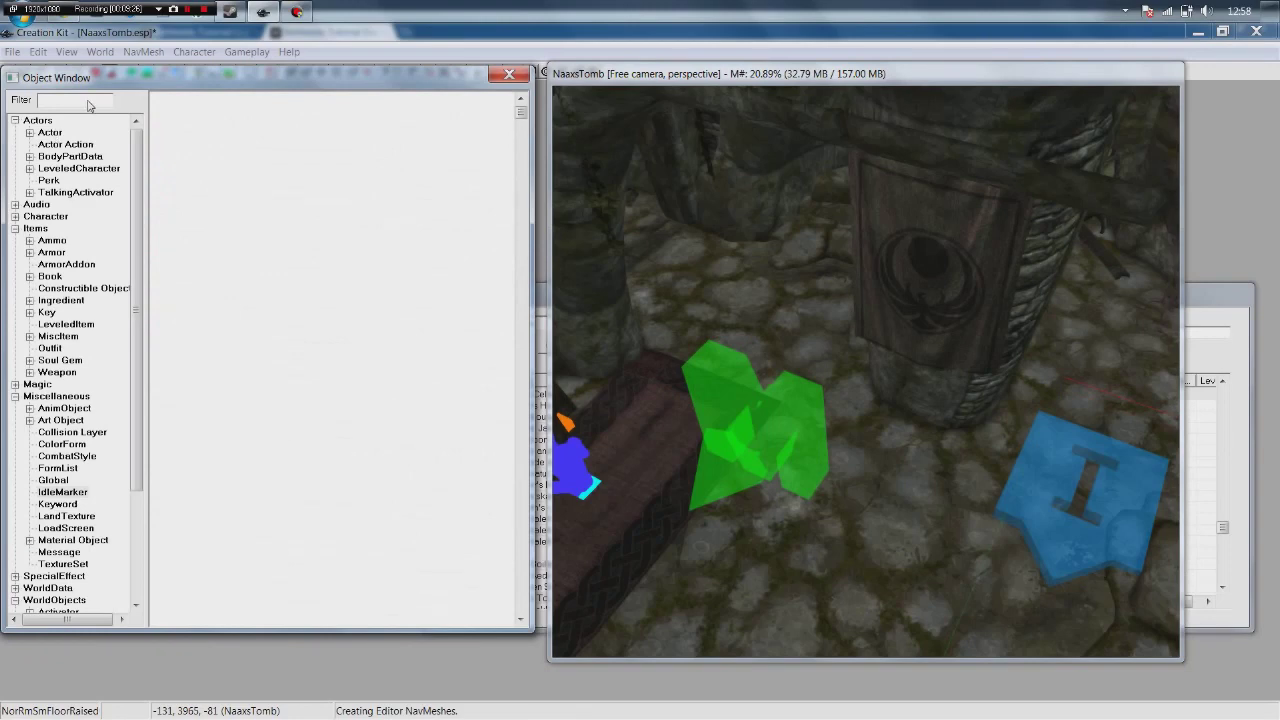
{"action": "left_click", "coordinate": [88, 101]}
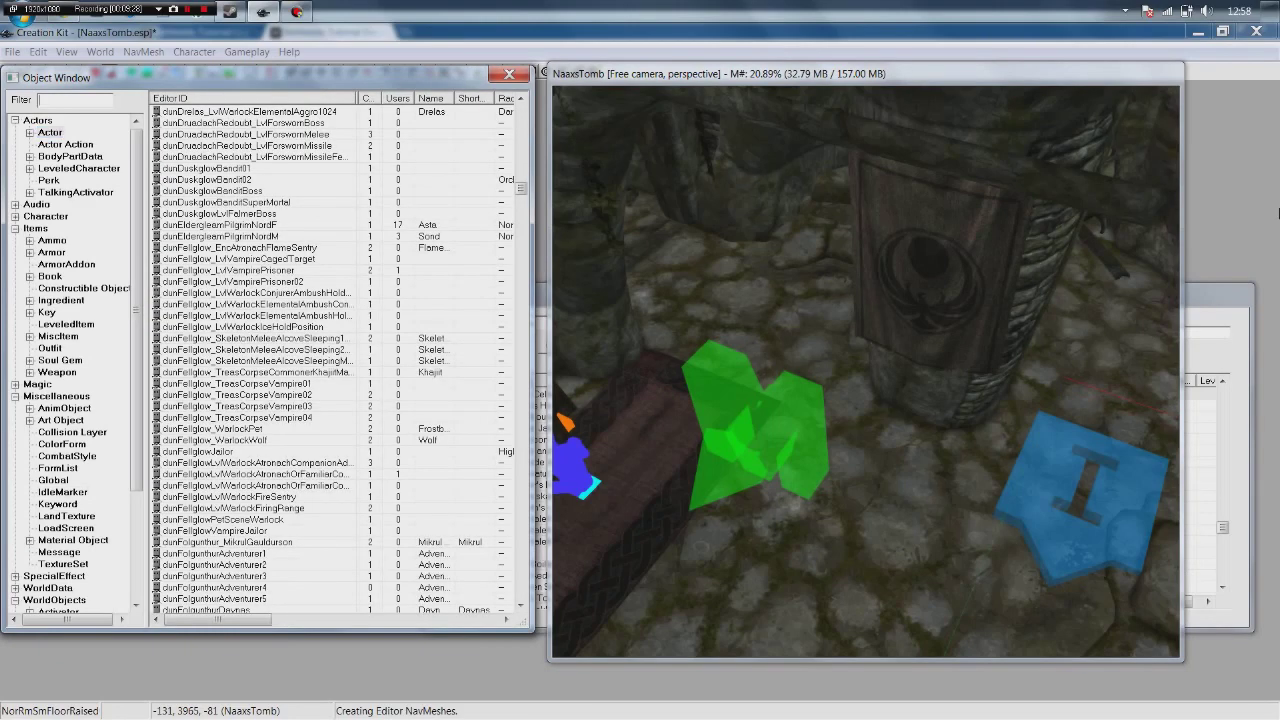
{"action": "type", "text": "d"}
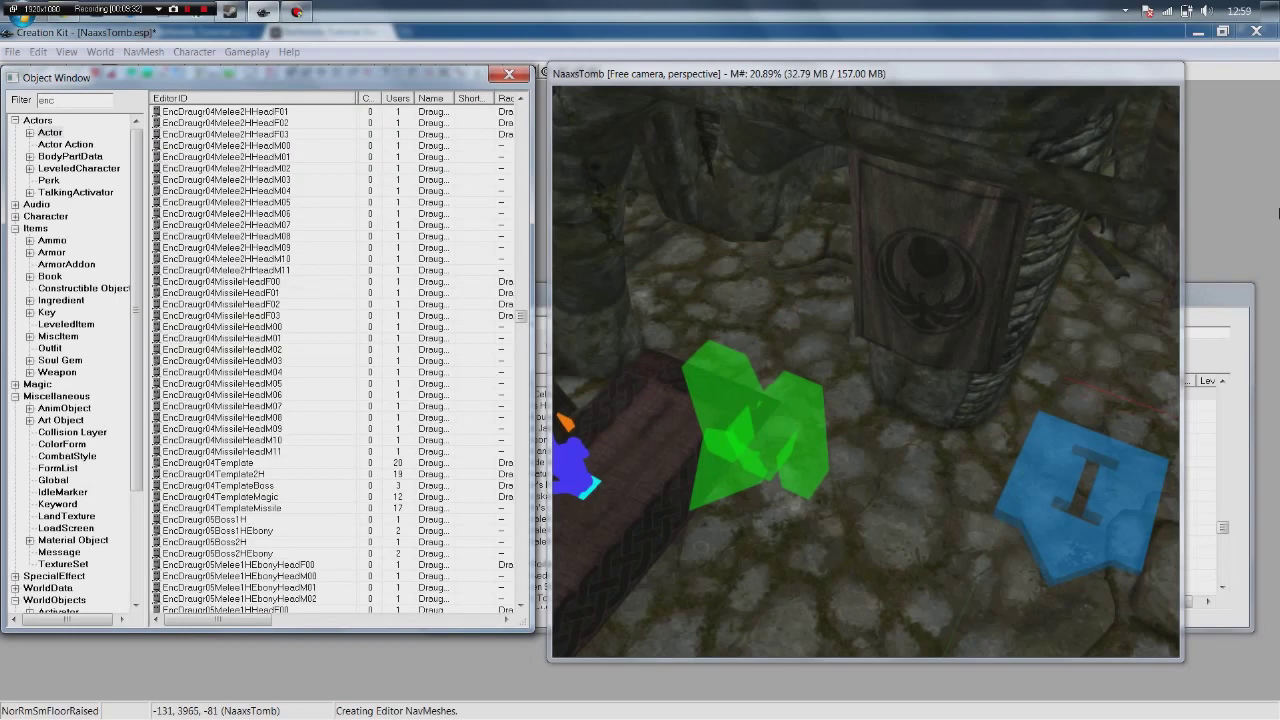
{"action": "type", "text": "ncskeleton"}
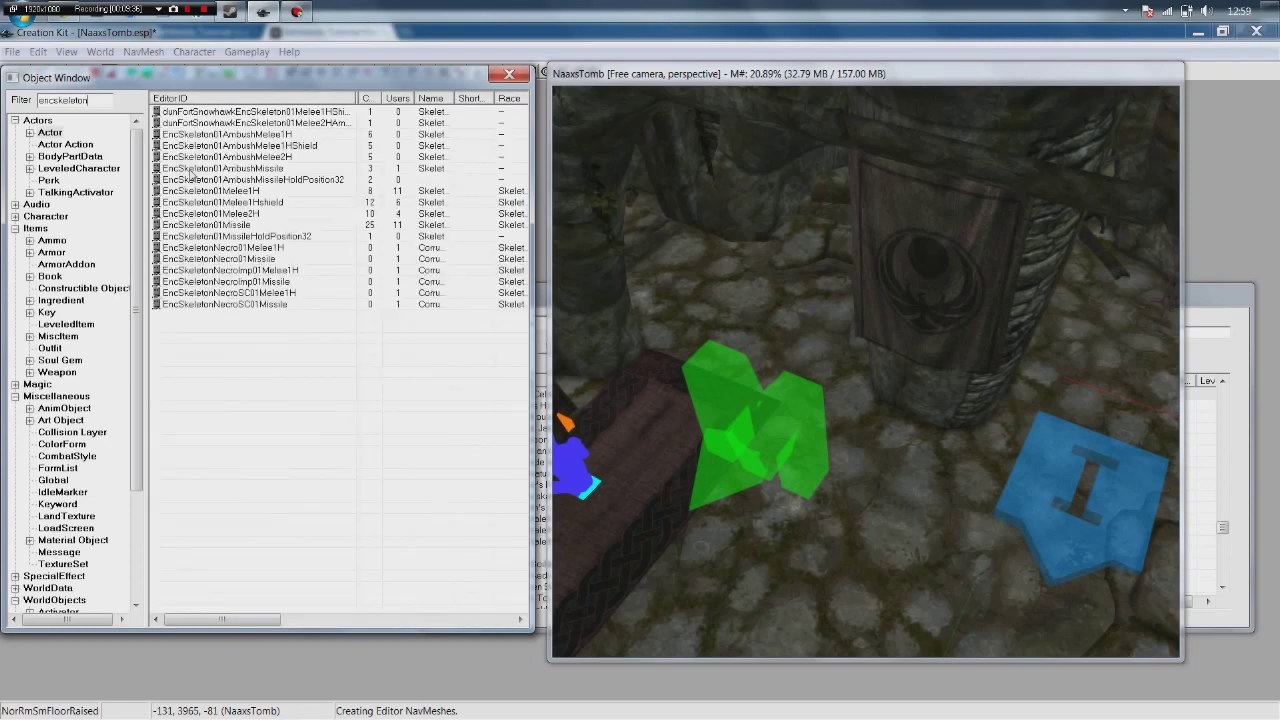
{"action": "left_click", "coordinate": [196, 190]}
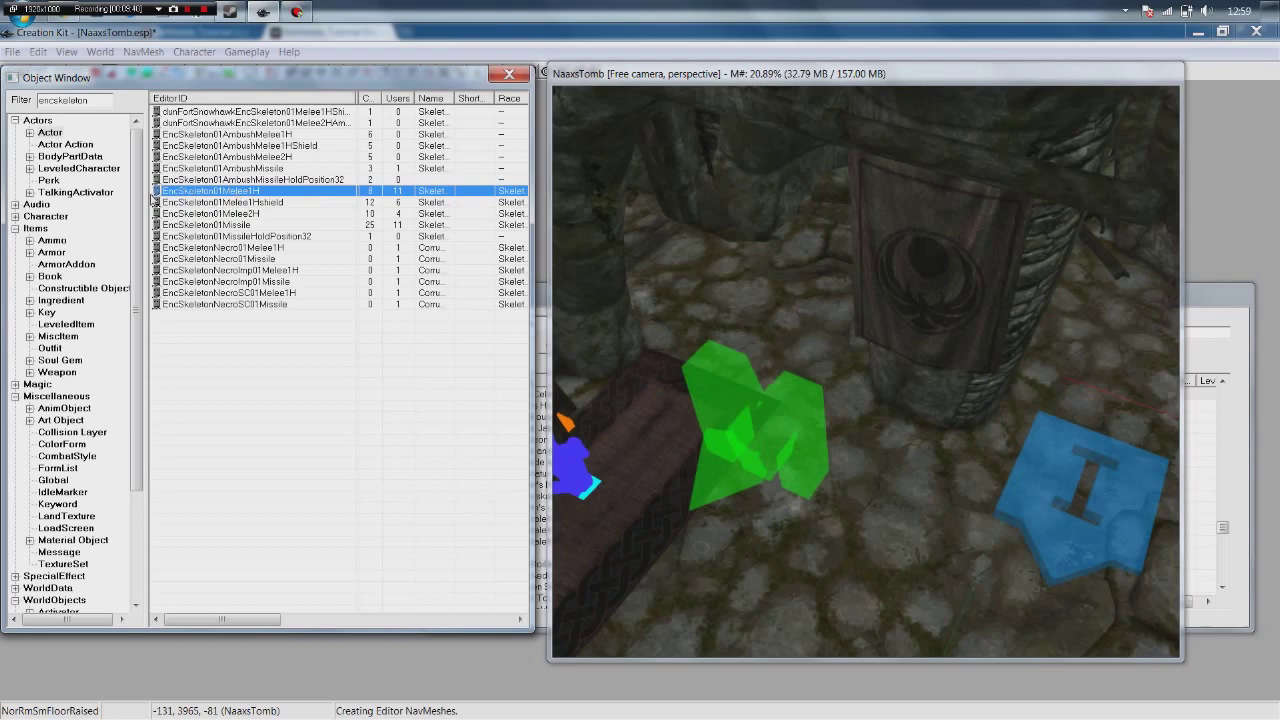
{"action": "left_click_drag", "start_coordinate": [163, 193], "coordinate": [767, 329]}
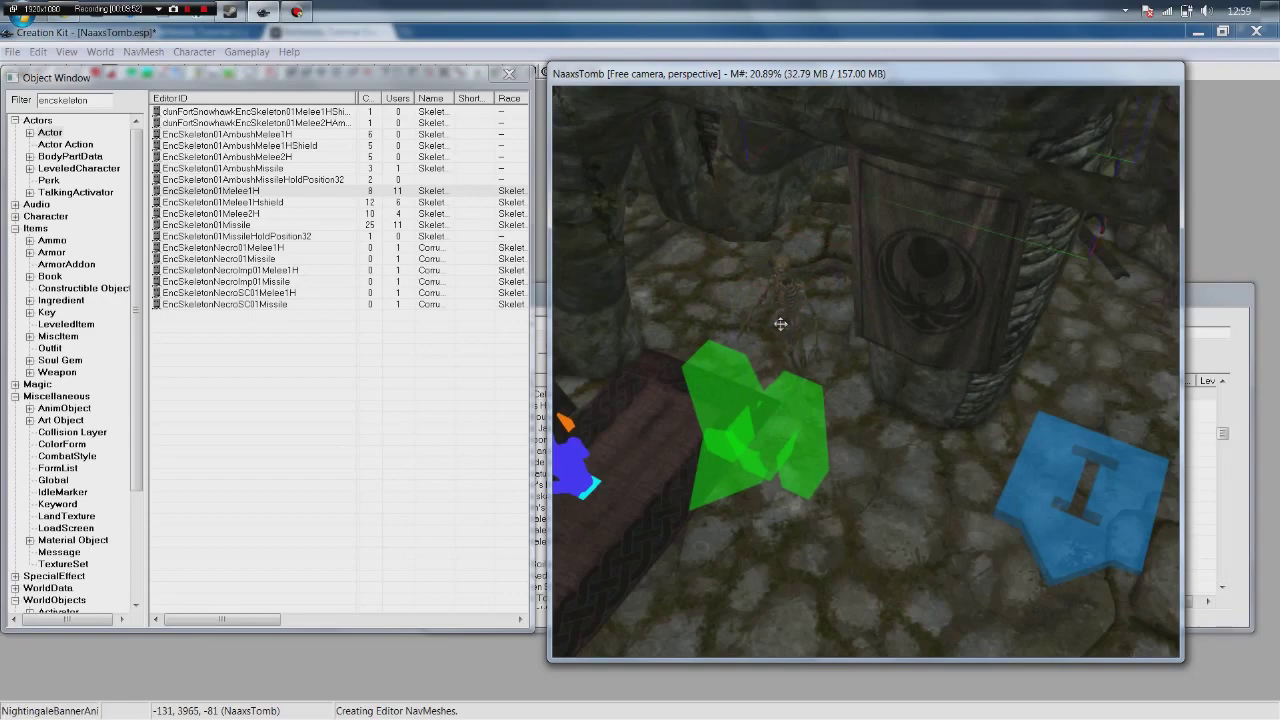
Inspect the skeleton's placement behind the warlock conjurer and beside the bannered pillar, with the skeleton selected.
{"action": "mouse_move", "coordinate": [789, 327]}
{"action": "middle_mouse_down", "text": "shift"}
{"action": "mouse_move", "coordinate": [846, 297]}
{"action": "mouse_move", "coordinate": [876, 300]}
{"action": "mouse_move", "coordinate": [766, 346]}
{"action": "middle_mouse_up", "text": "shift"}
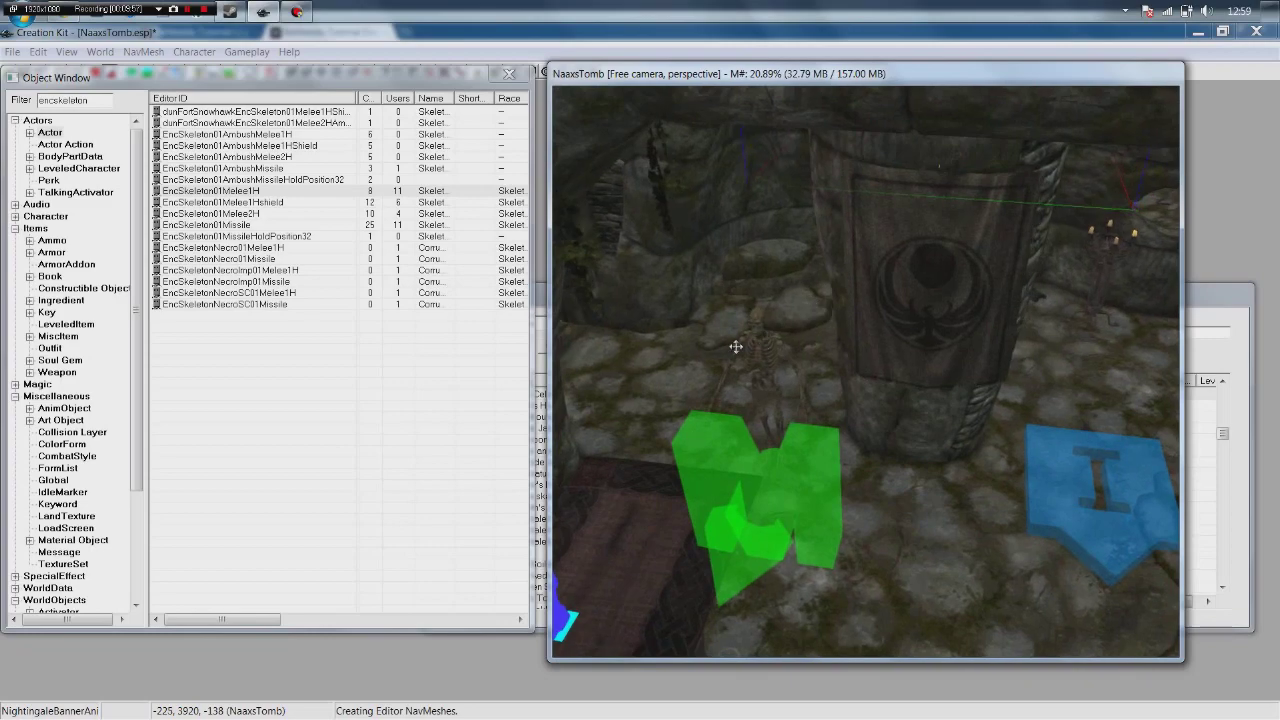
{"action": "middle_click_drag", "start_coordinate": [757, 354], "coordinate": [800, 349]}
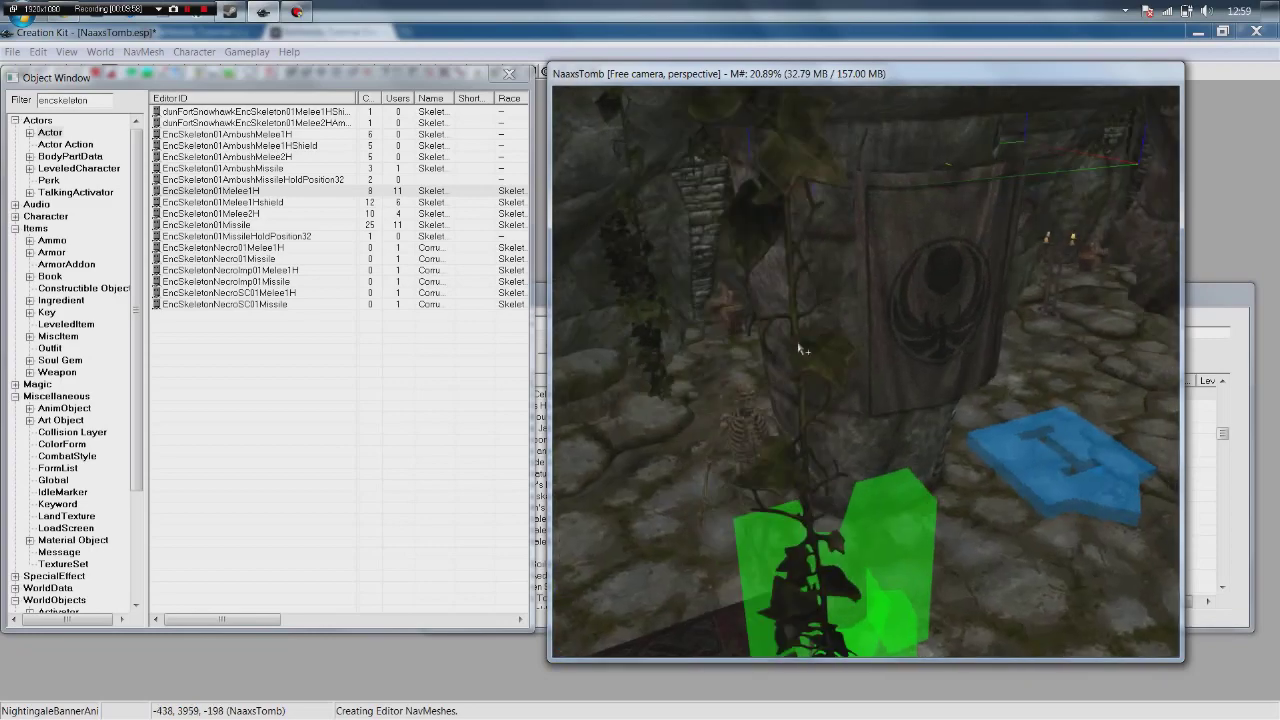
{"action": "middle_click_drag", "start_coordinate": [646, 427], "coordinate": [748, 460]}
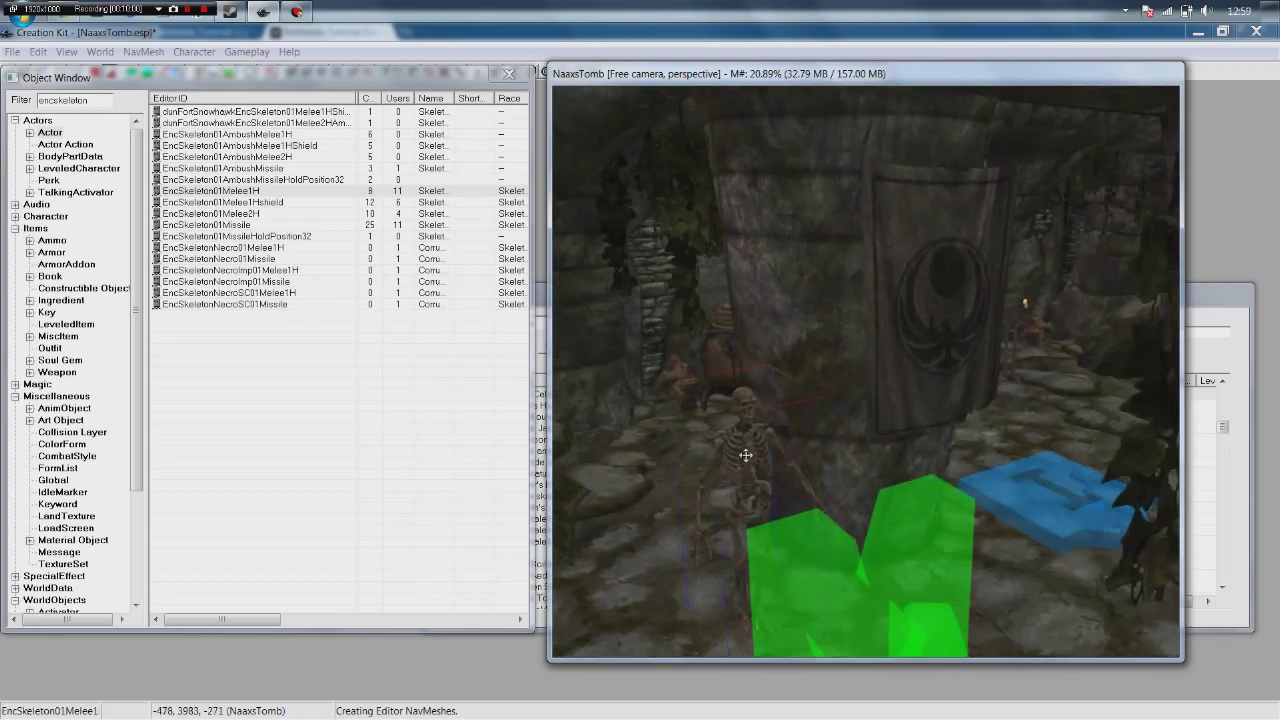
{"action": "left_click_drag", "start_coordinate": [622, 450], "coordinate": [663, 434]}
{"action": "middle_click_drag", "start_coordinate": [663, 434], "coordinate": [620, 454]}
{"action": "scroll", "coordinate": [745, 533], "scroll_direction": "down", "scroll_amount": 4}
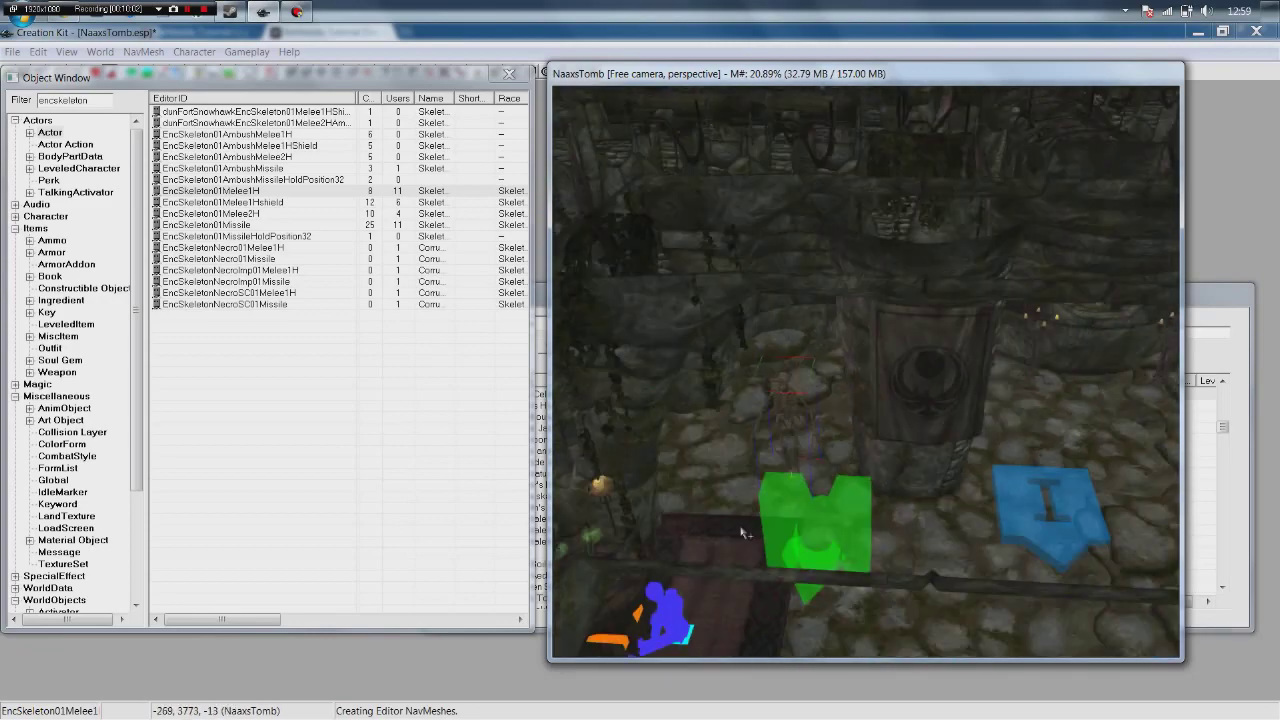
{"action": "middle_click_drag", "start_coordinate": [800, 553], "coordinate": [778, 540]}
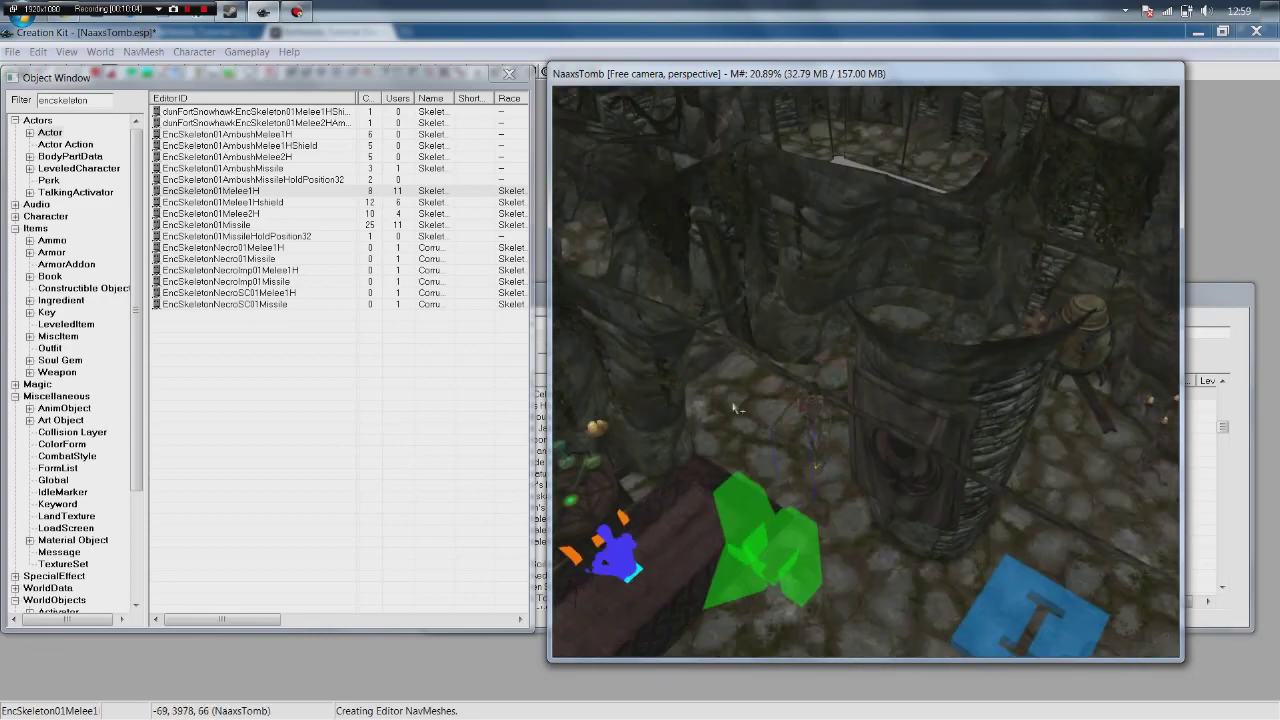
{"action": "scroll", "coordinate": [728, 427], "scroll_direction": "up", "scroll_amount": 2}
{"action": "mouse_move", "coordinate": [691, 423]}
{"action": "middle_mouse_down"}
{"action": "mouse_move", "coordinate": [729, 400]}
{"action": "mouse_move", "coordinate": [722, 422]}
{"action": "mouse_move", "coordinate": [709, 411]}
{"action": "middle_mouse_up"}
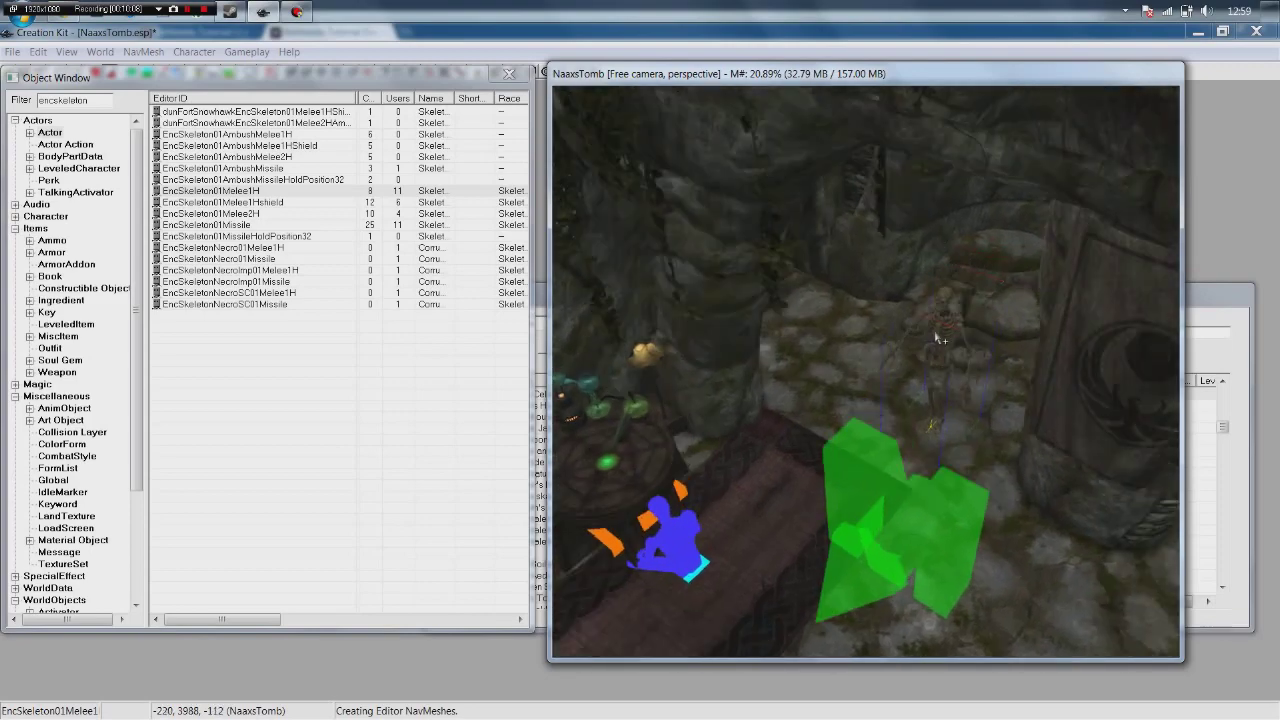
{"action": "double_click", "coordinate": [939, 327]}
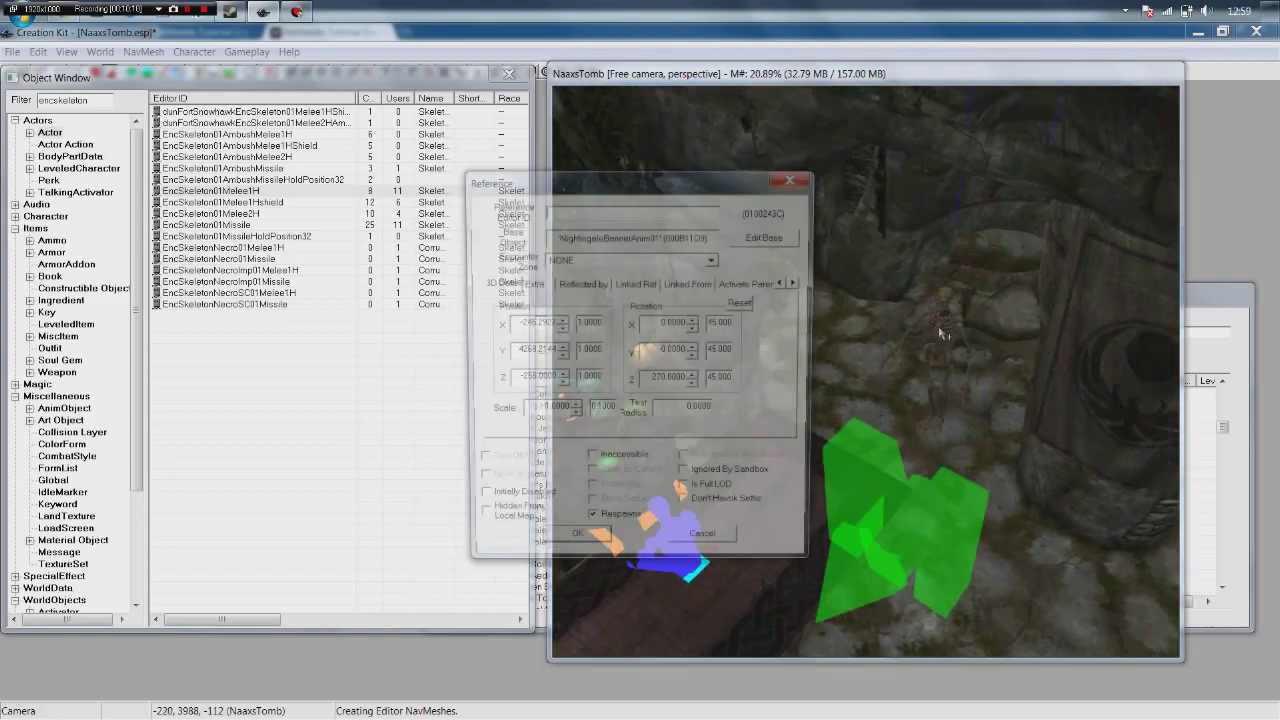
{"action": "left_click", "coordinate": [797, 179]}
{"action": "middle_click_drag", "start_coordinate": [800, 182], "coordinate": [852, 160], "text": "shift"}
Link the EncSkeleton01Melee1H reference to the LvlWarlockConjurer in NaaxsTomb with keyword NONE and save its reference.
{"action": "double_click", "coordinate": [898, 440]}
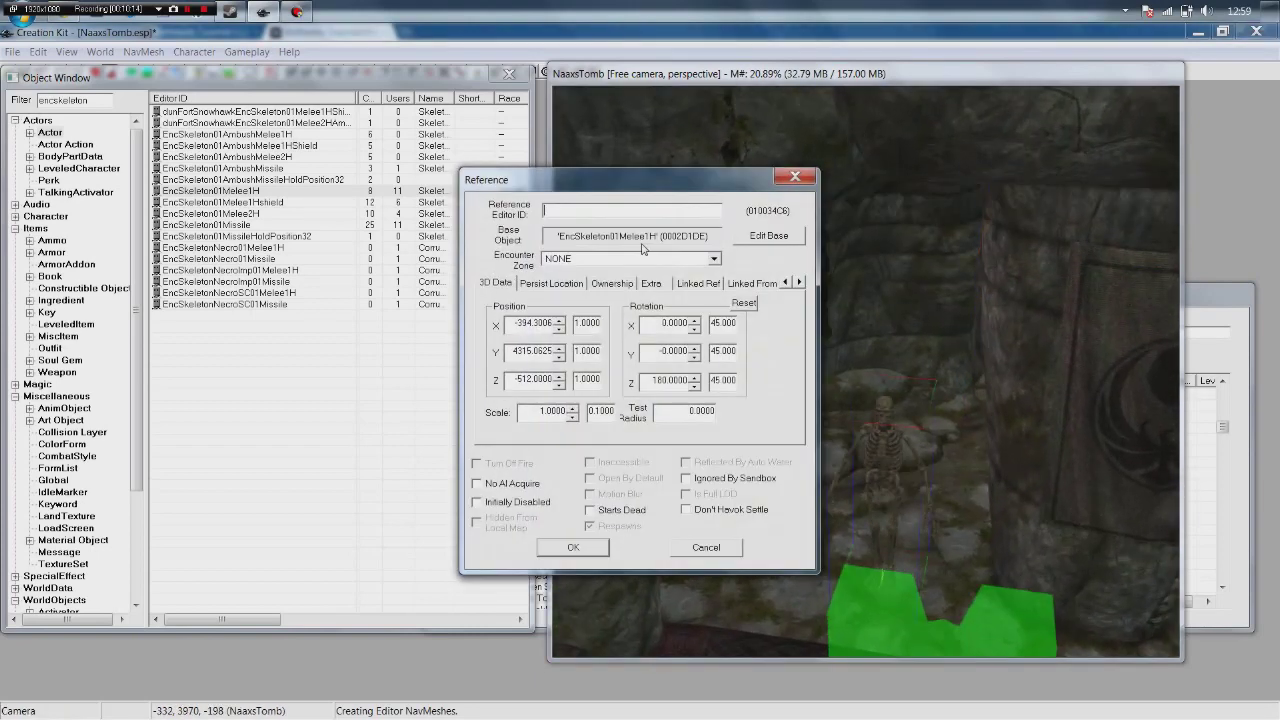
{"action": "left_click", "coordinate": [700, 284]}
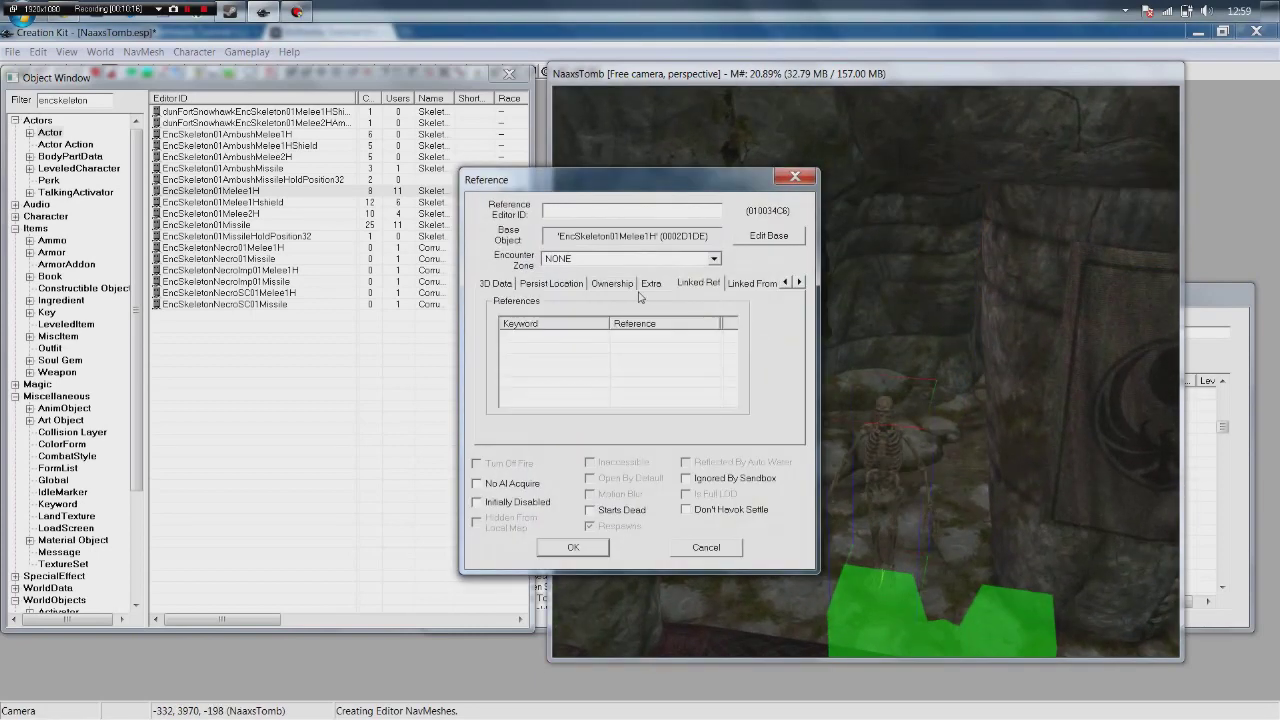
{"action": "double_click", "coordinate": [545, 332]}
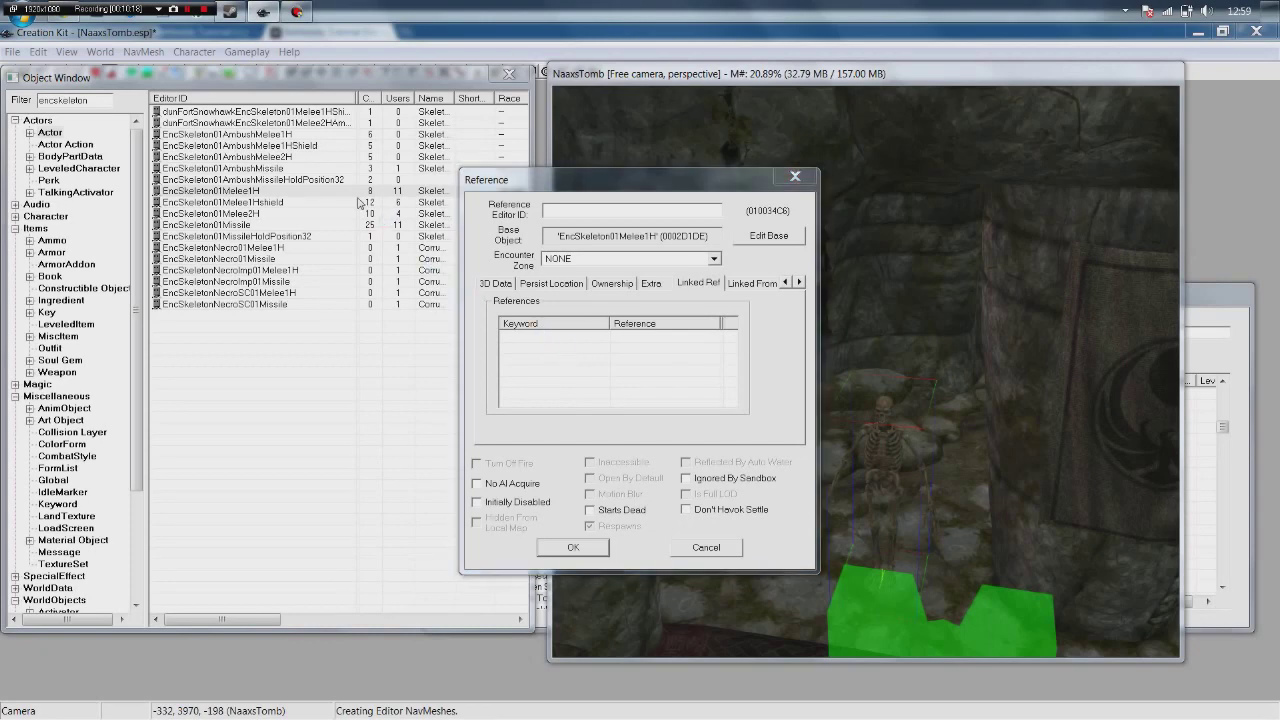
{"action": "left_click", "coordinate": [605, 230]}
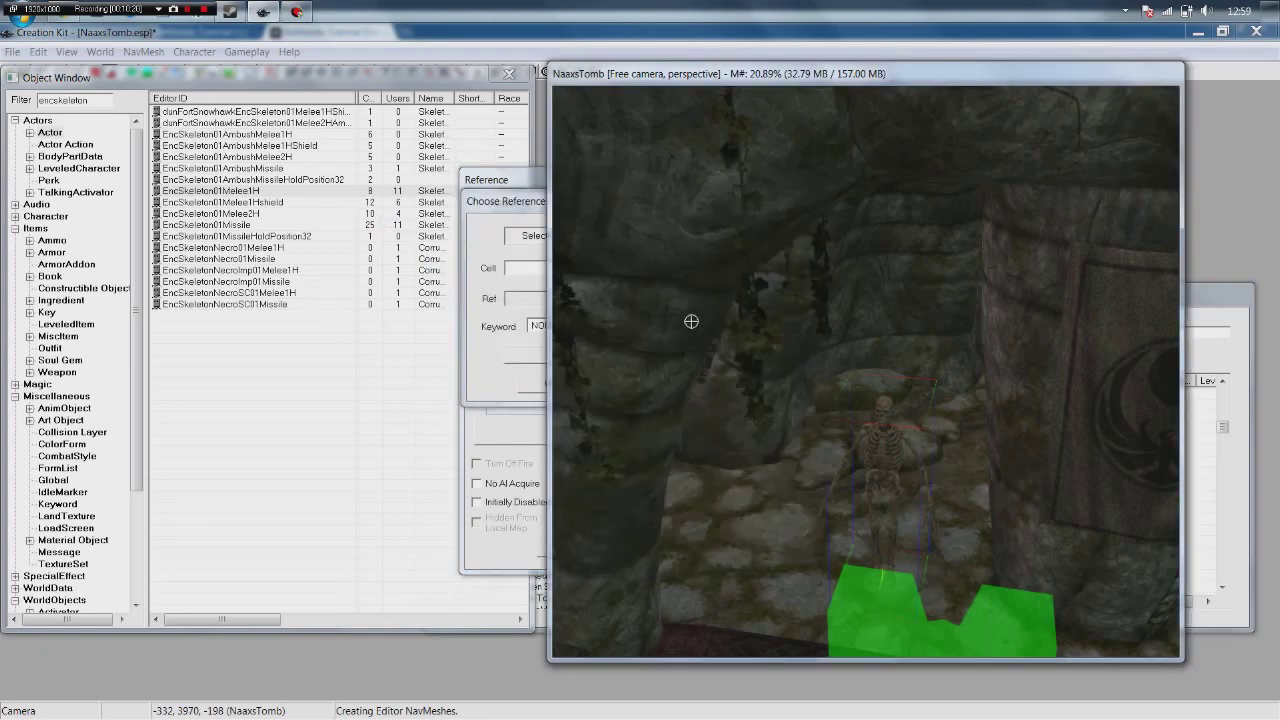
{"action": "left_click", "coordinate": [898, 642]}
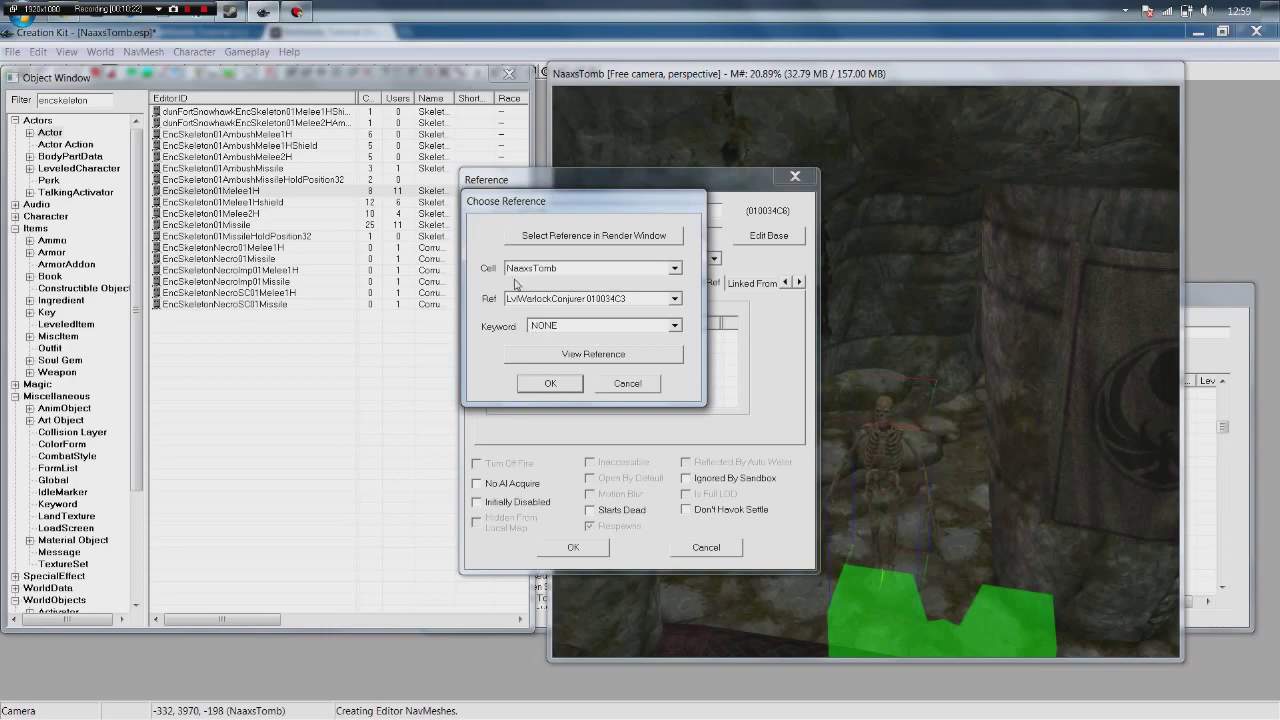
{"action": "left_click", "coordinate": [527, 388]}
{"action": "left_click", "coordinate": [572, 549]}
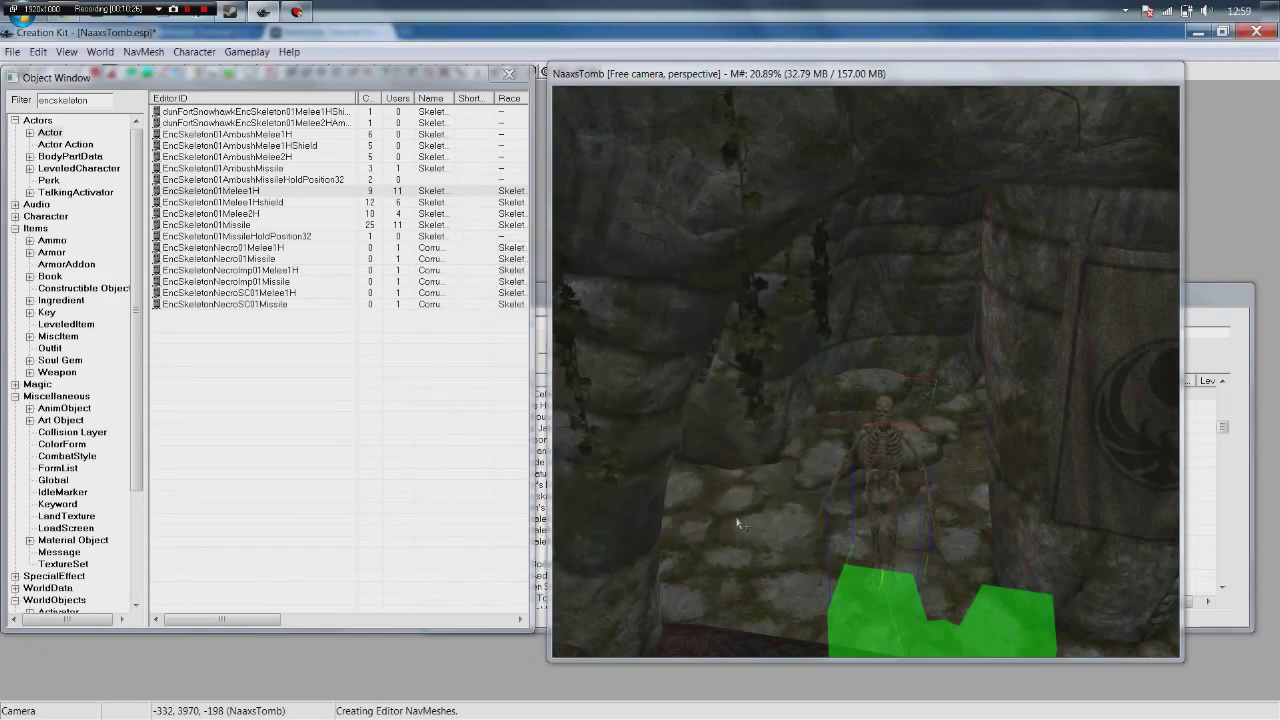
Set the warlock conjurer's leveled actor difficulty to VeryHard and save its reference.
{"action": "left_click", "coordinate": [748, 507]}
{"action": "middle_click_drag", "start_coordinate": [748, 507], "coordinate": [703, 517], "text": "shift"}
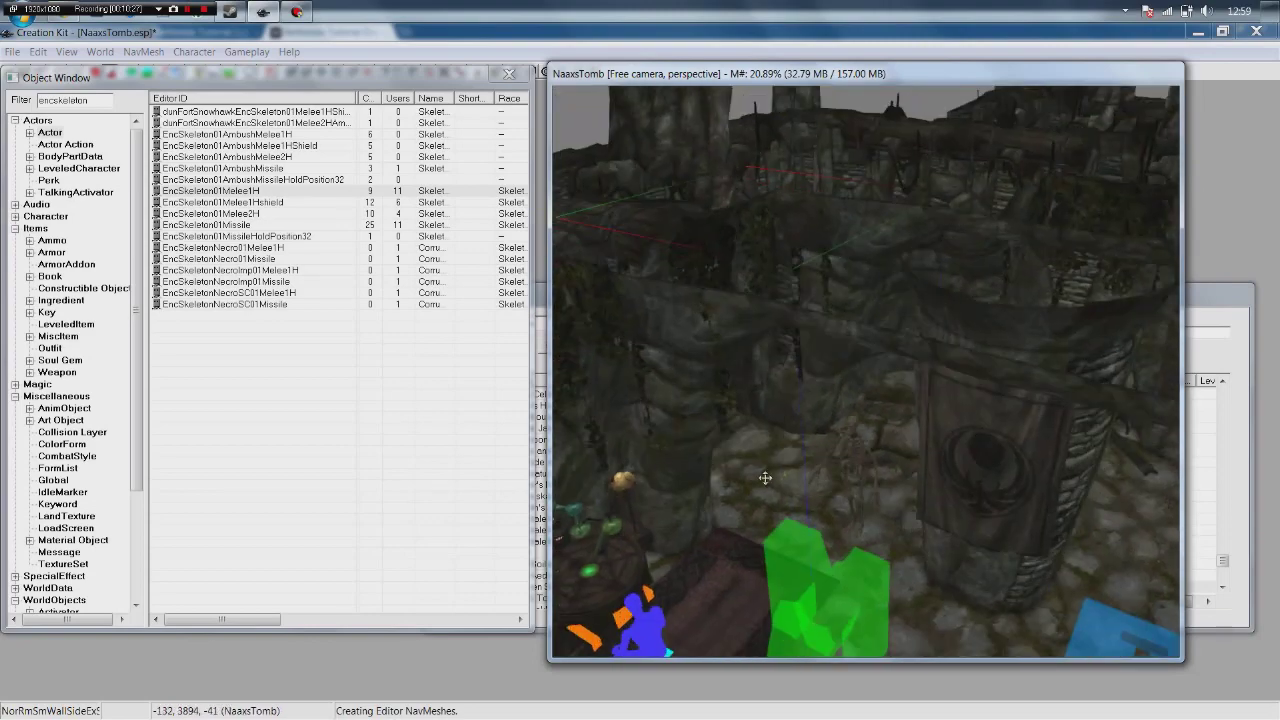
{"action": "scroll", "coordinate": [765, 478], "scroll_direction": "down", "scroll_amount": 5}
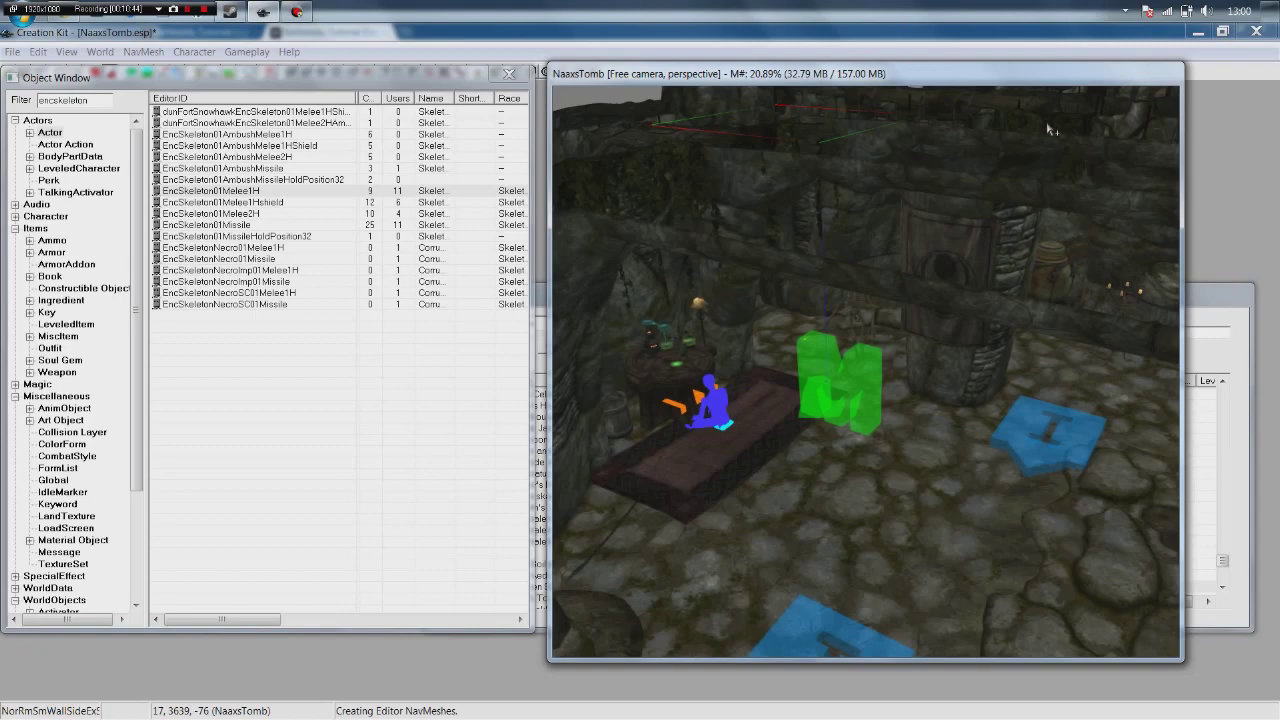
{"action": "left_click", "coordinate": [796, 473]}
{"action": "middle_click_drag", "start_coordinate": [796, 473], "coordinate": [782, 488], "text": "shift"}
{"action": "scroll", "coordinate": [843, 486], "scroll_direction": "up", "scroll_amount": 3}
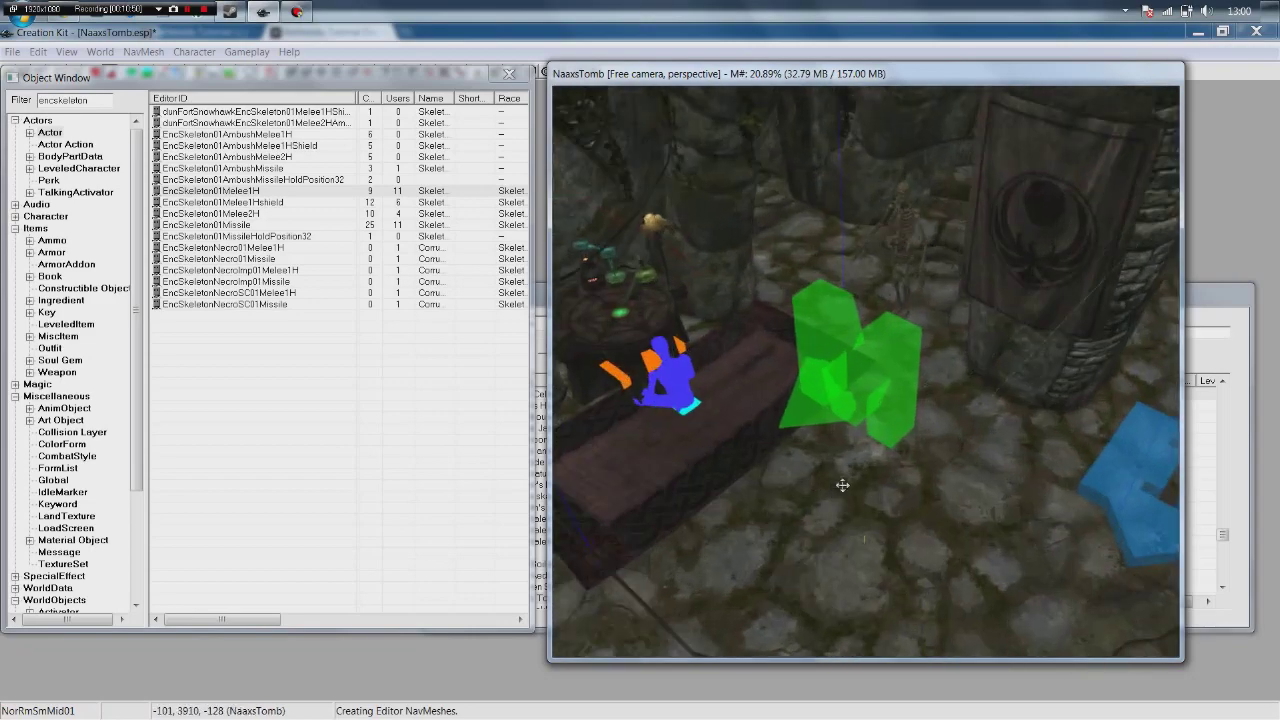
{"action": "left_click", "coordinate": [872, 398]}
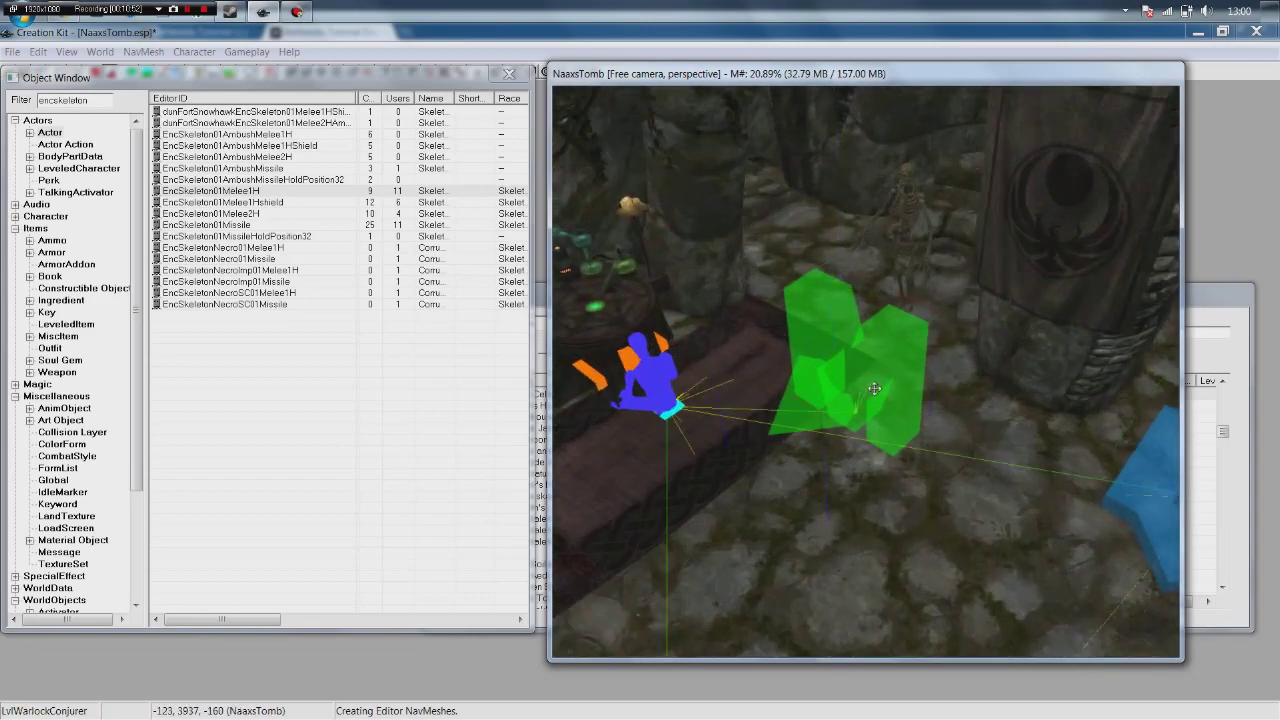
{"action": "double_click", "coordinate": [885, 380]}
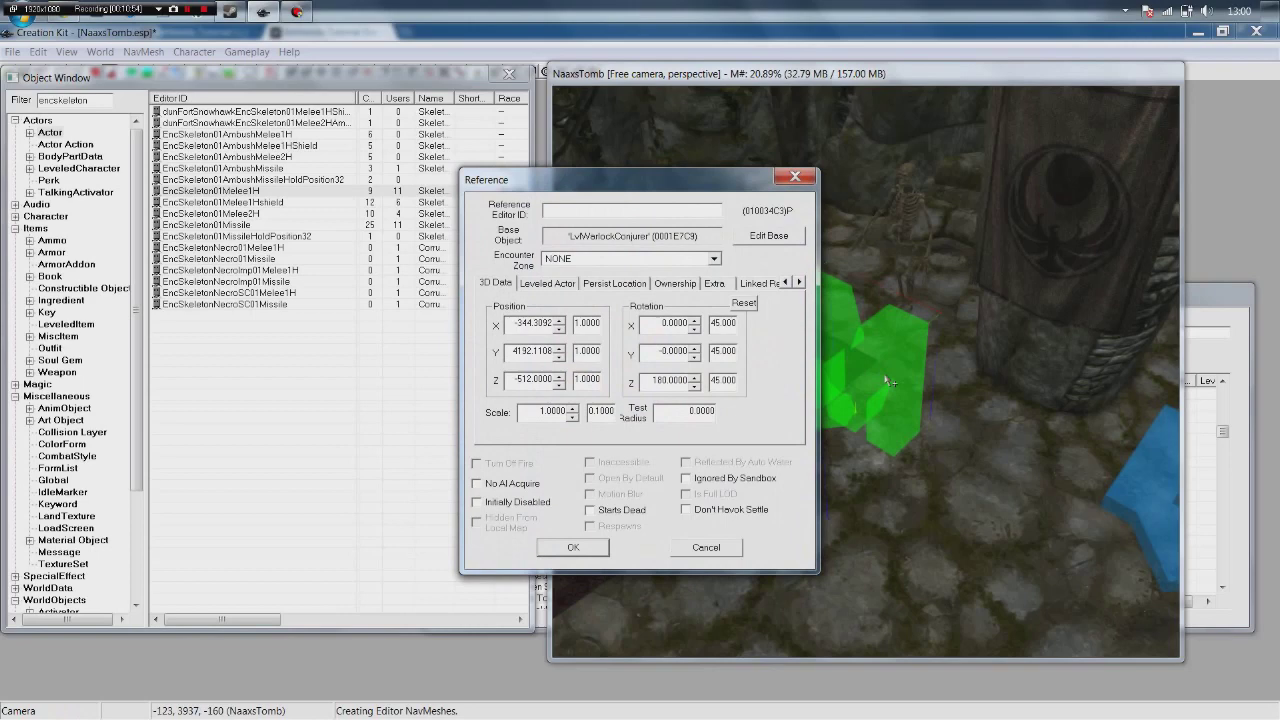
{"action": "left_click", "coordinate": [556, 285]}
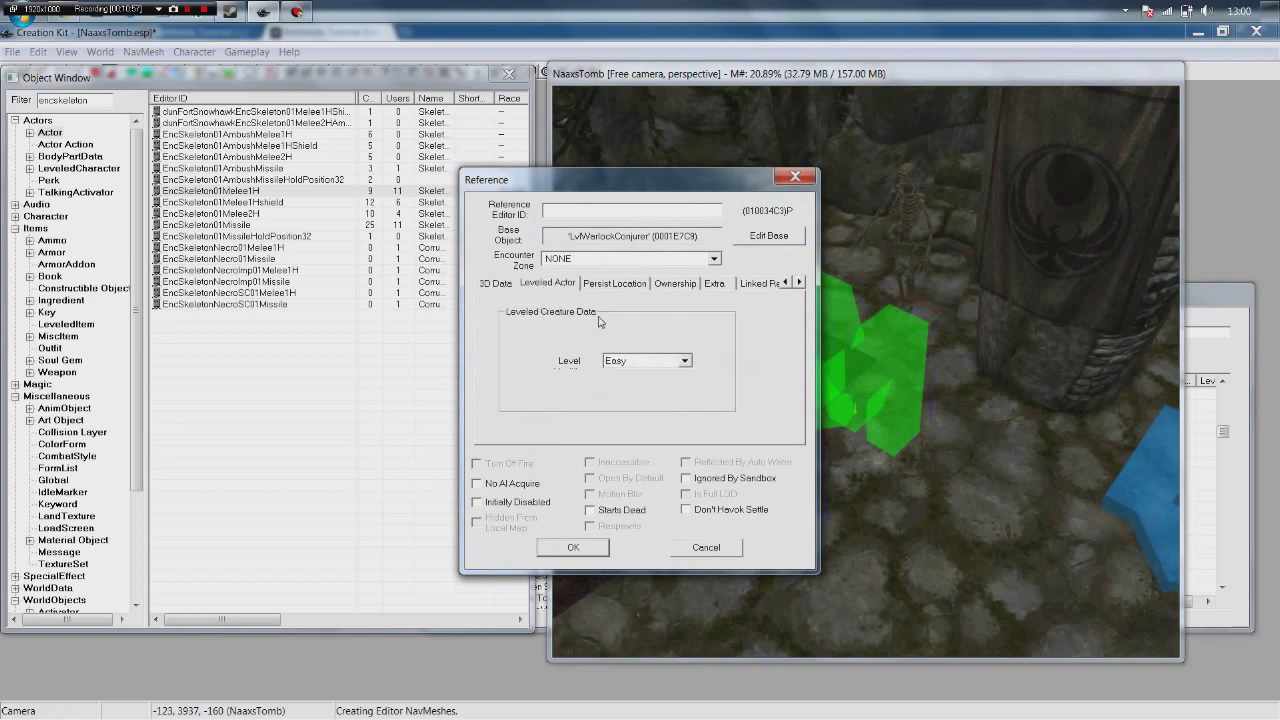
{"action": "left_click", "coordinate": [637, 362]}
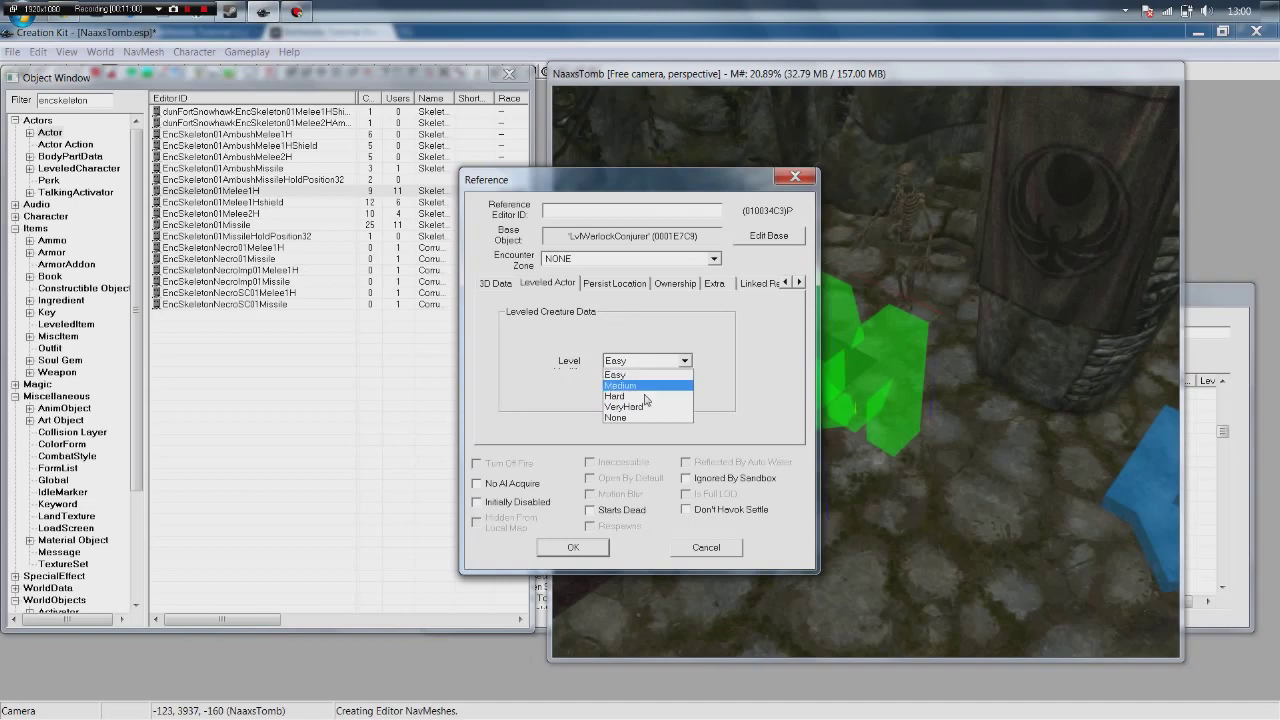
{"action": "left_click", "coordinate": [645, 406]}
{"action": "left_click", "coordinate": [573, 547]}
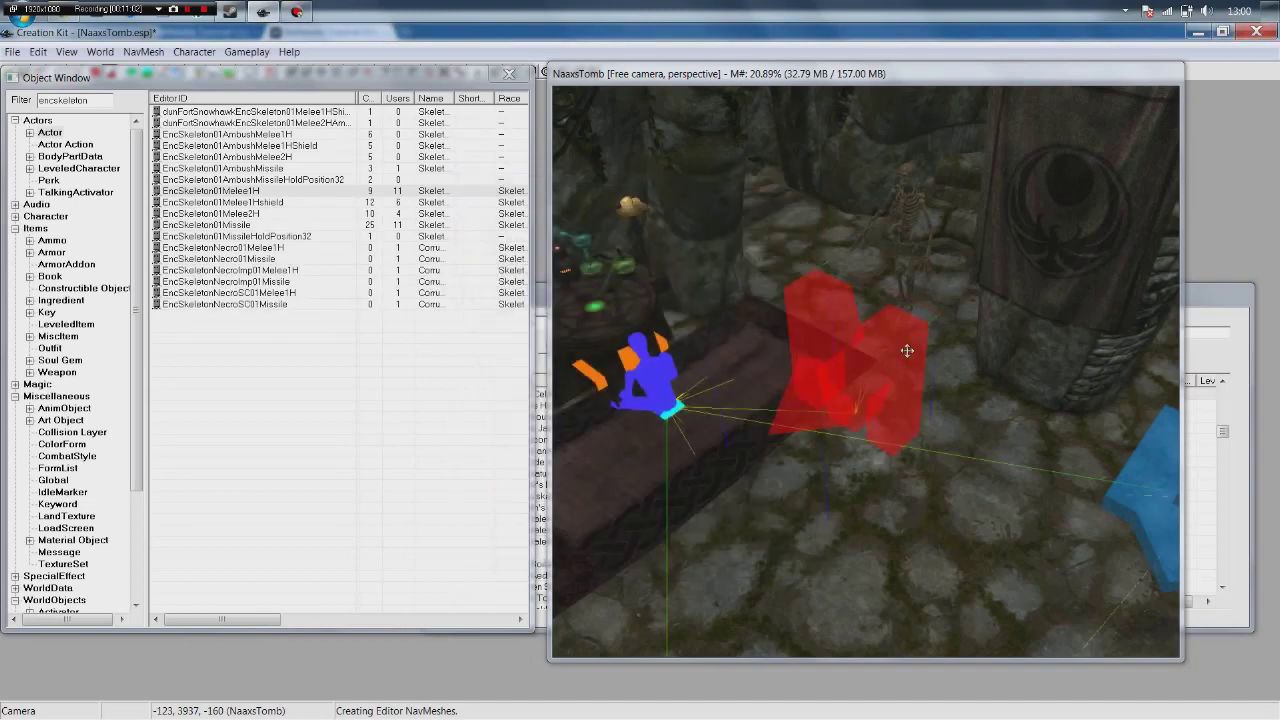
Change the warlock conjurer's leveled actor difficulty to Medium and save its reference.
{"action": "double_click", "coordinate": [879, 373]}
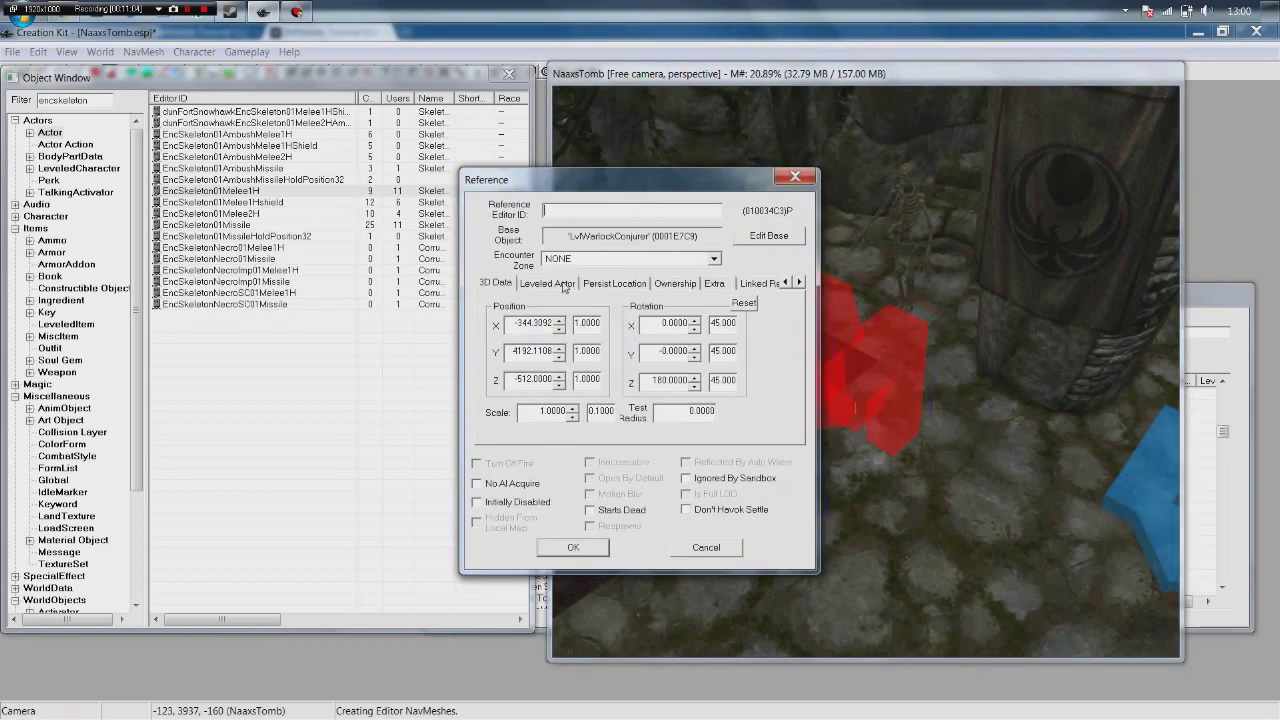
{"action": "left_click", "coordinate": [563, 284]}
{"action": "left_click", "coordinate": [620, 360]}
{"action": "left_click", "coordinate": [645, 389]}
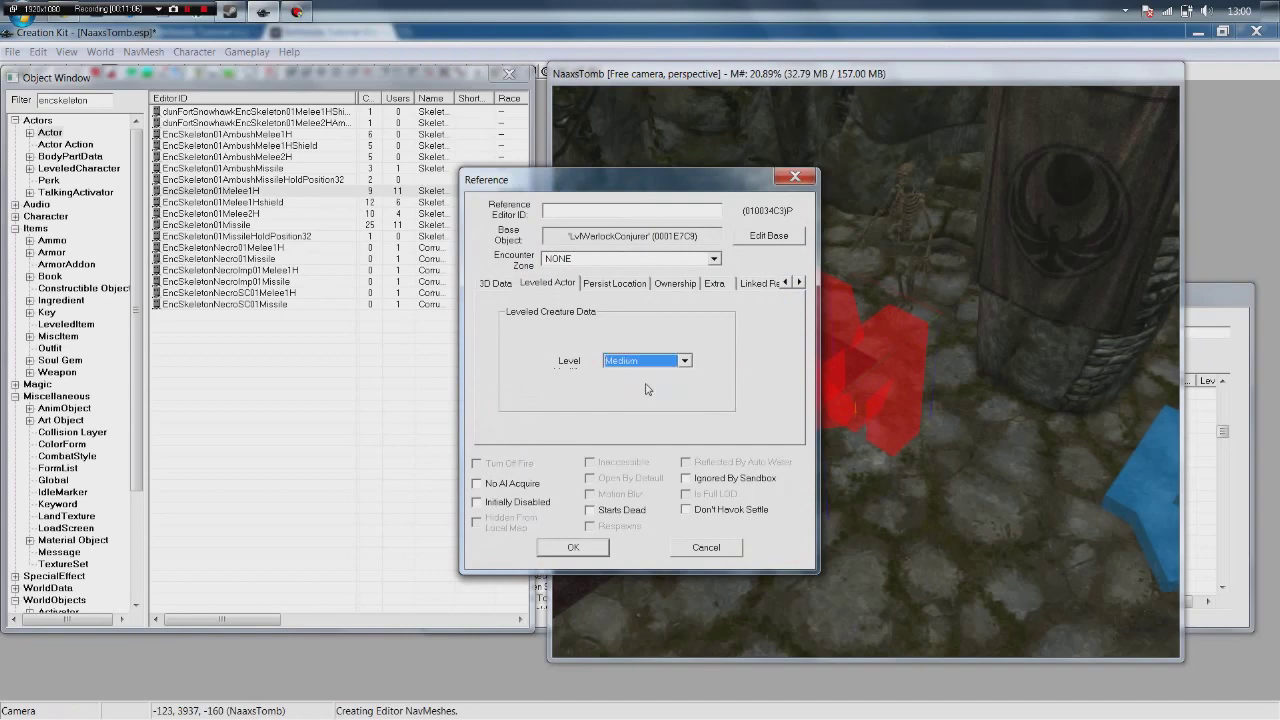
{"action": "left_click", "coordinate": [573, 547]}
Change the warlock conjurer's leveled actor difficulty to Hard and save its reference.
{"action": "double_click", "coordinate": [885, 380]}
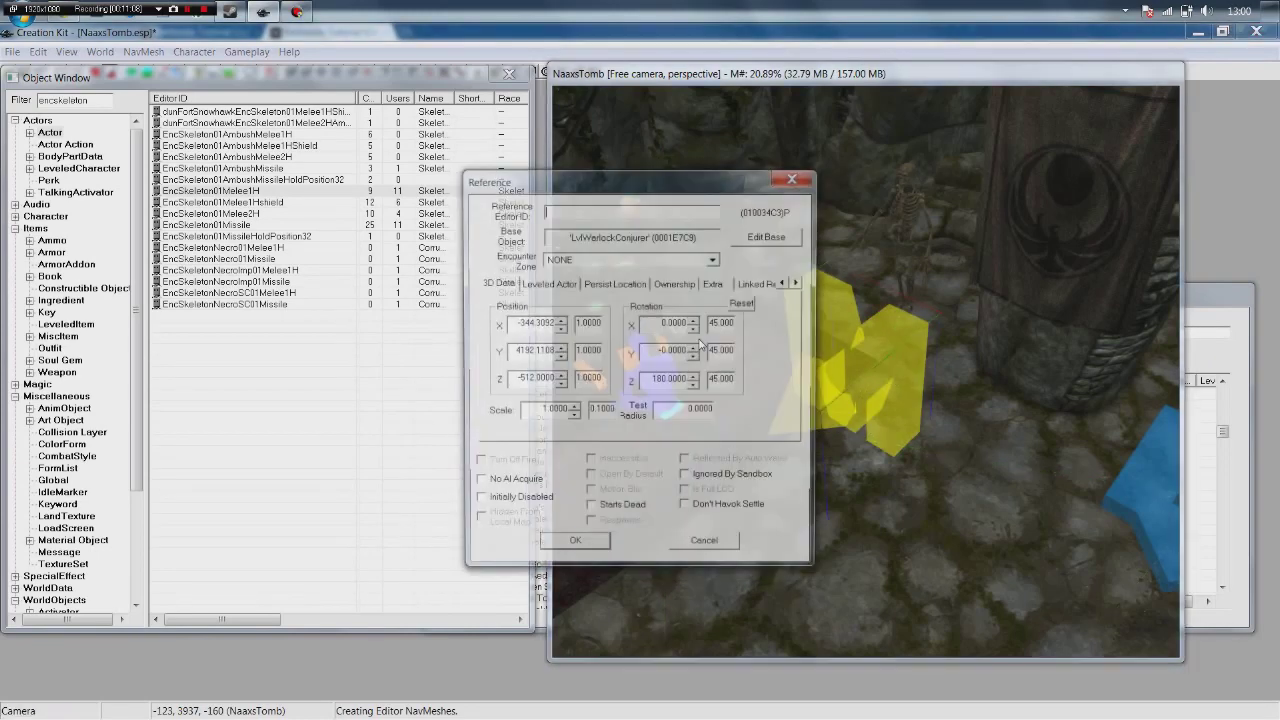
{"action": "left_click", "coordinate": [565, 284]}
{"action": "left_click", "coordinate": [628, 360]}
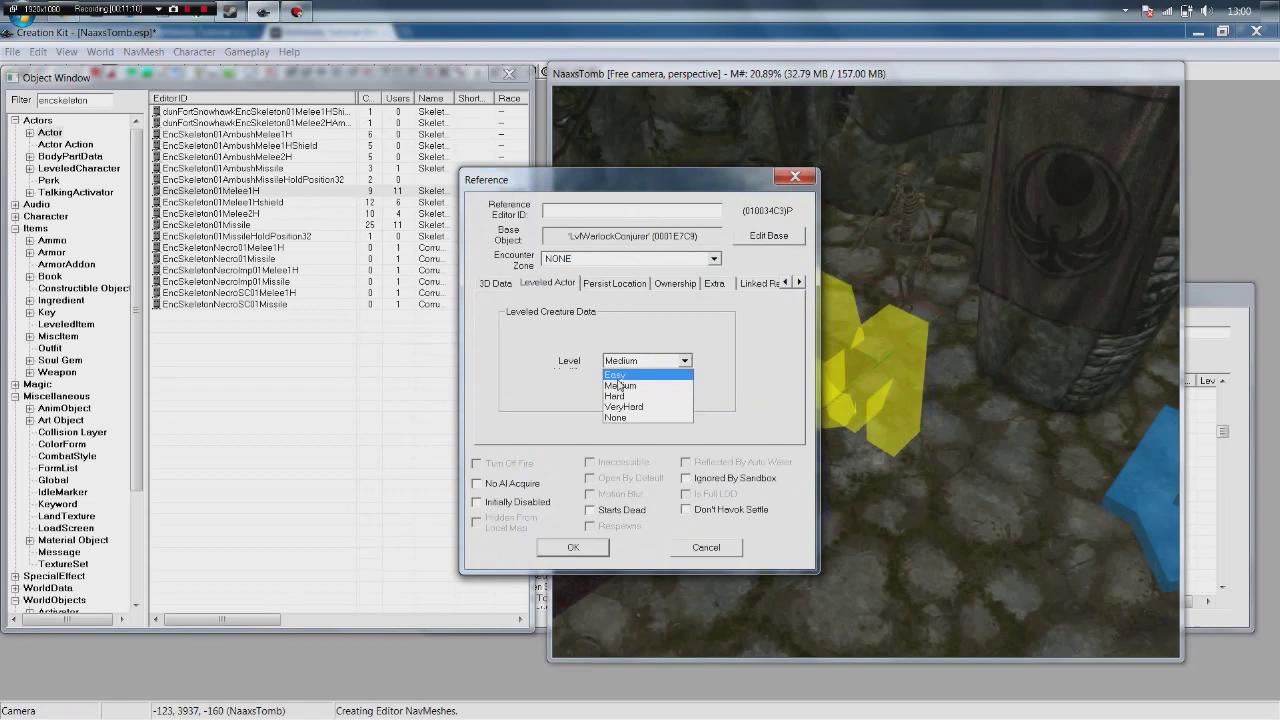
{"action": "left_click", "coordinate": [622, 406]}
{"action": "left_click", "coordinate": [560, 548]}
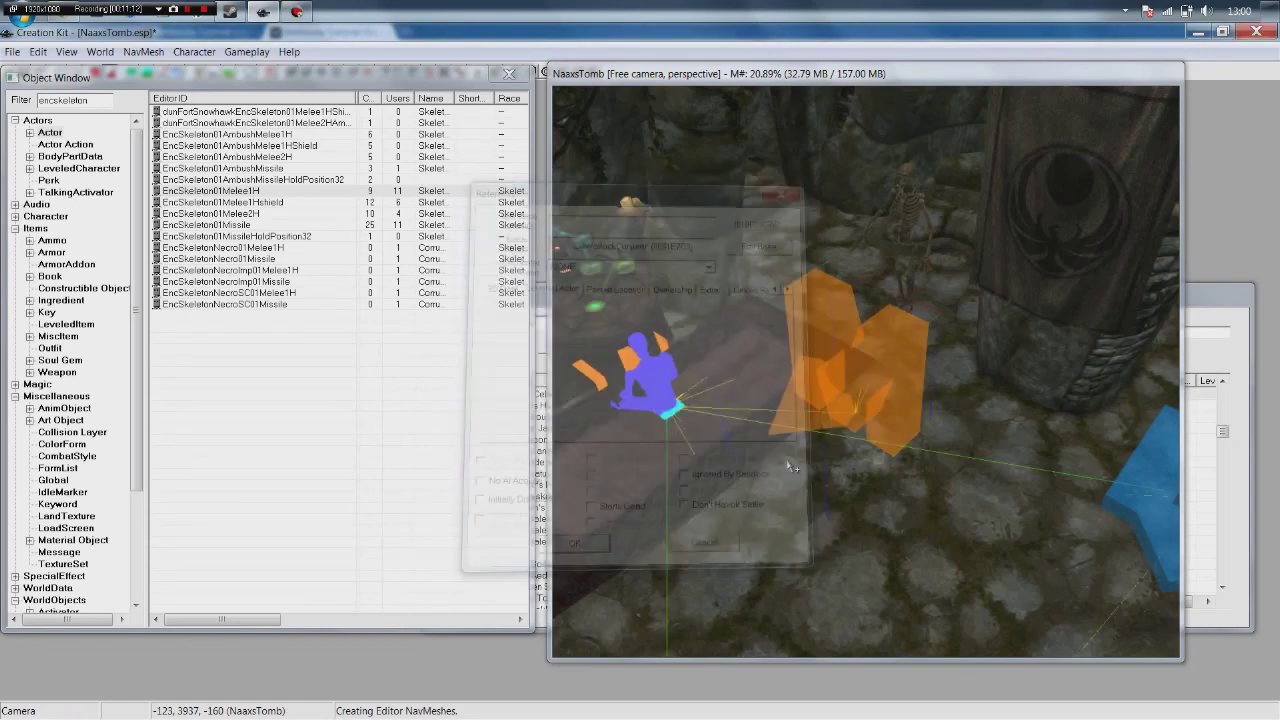
Survey the conjurer's room with its patrol markers and the layout of the rest of the tomb.
{"action": "left_click", "coordinate": [855, 526]}
{"action": "middle_click_drag", "start_coordinate": [855, 526], "coordinate": [967, 487], "text": "shift"}
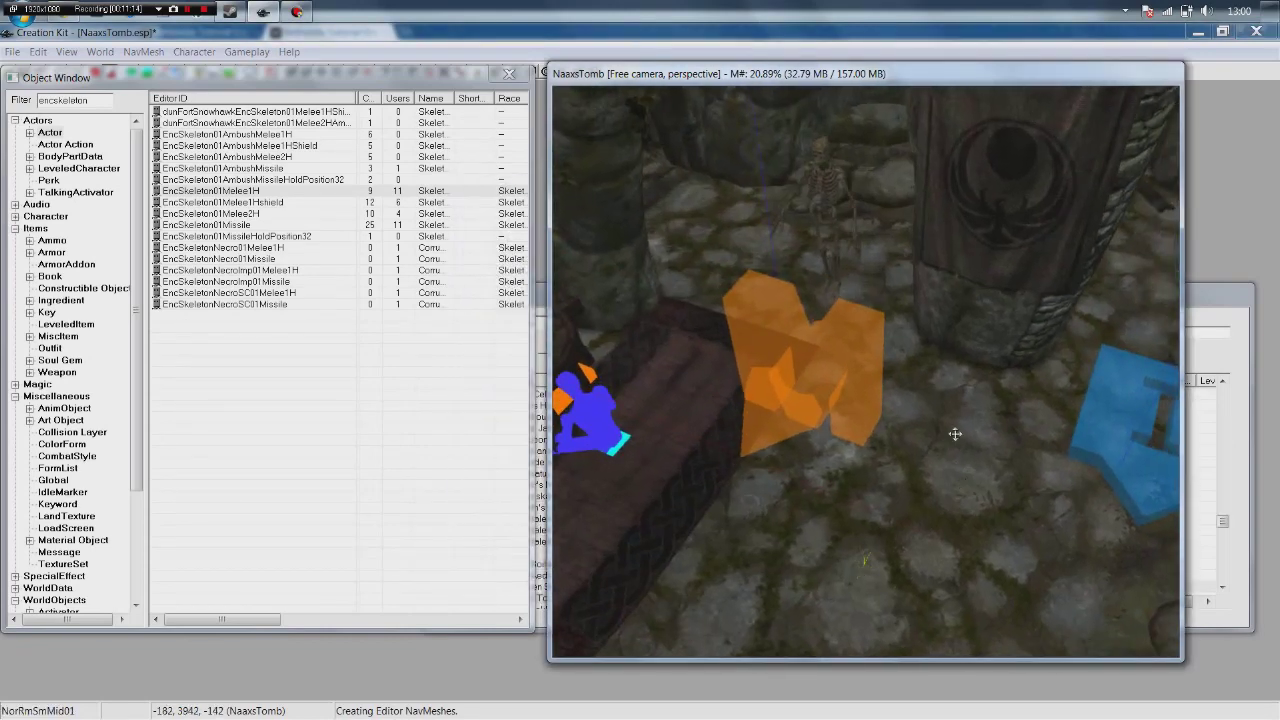
{"action": "scroll", "coordinate": [955, 433], "scroll_direction": "down", "scroll_amount": 5}
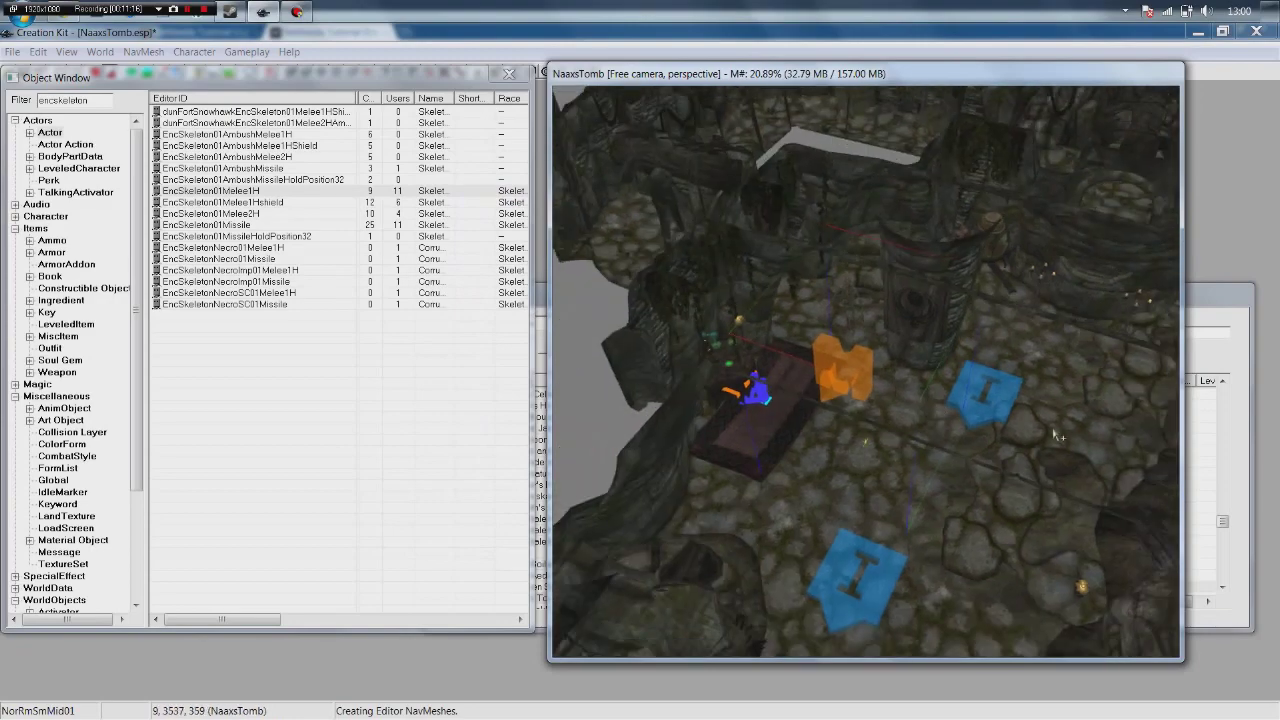
{"action": "scroll", "coordinate": [998, 324], "scroll_direction": "down", "scroll_amount": 8}
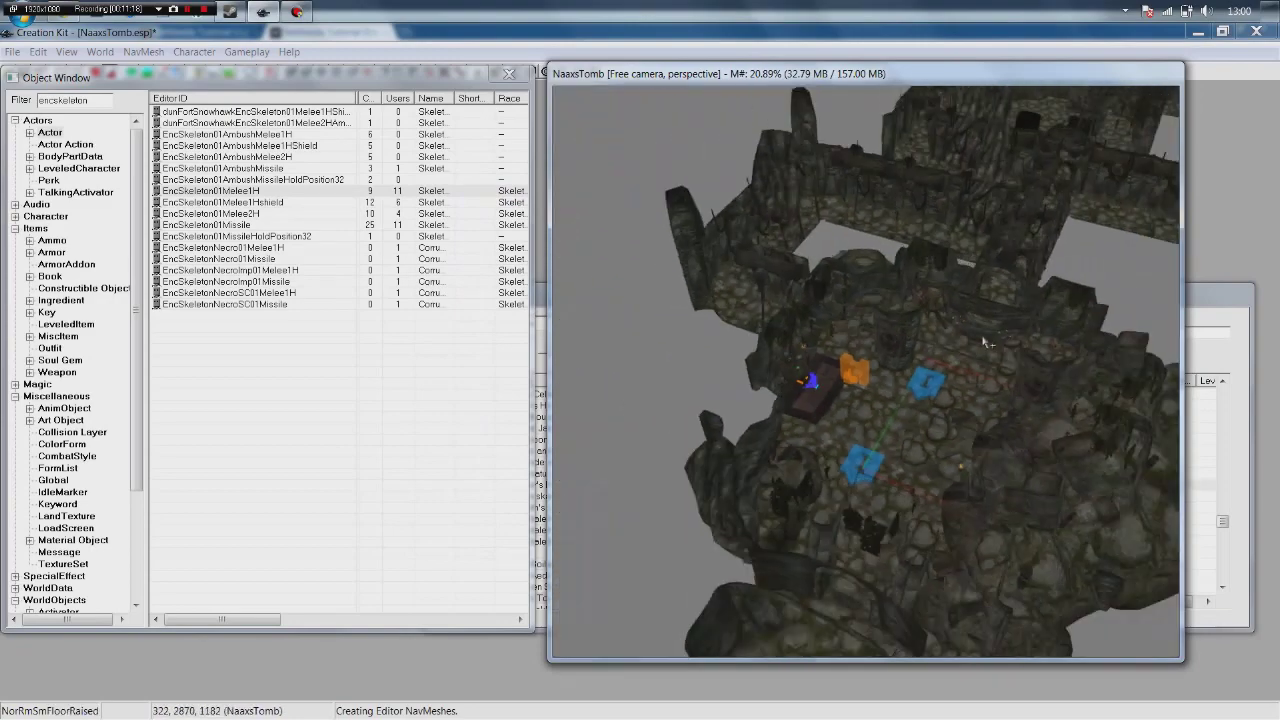
{"action": "scroll", "coordinate": [965, 345], "scroll_direction": "down", "scroll_amount": 5}
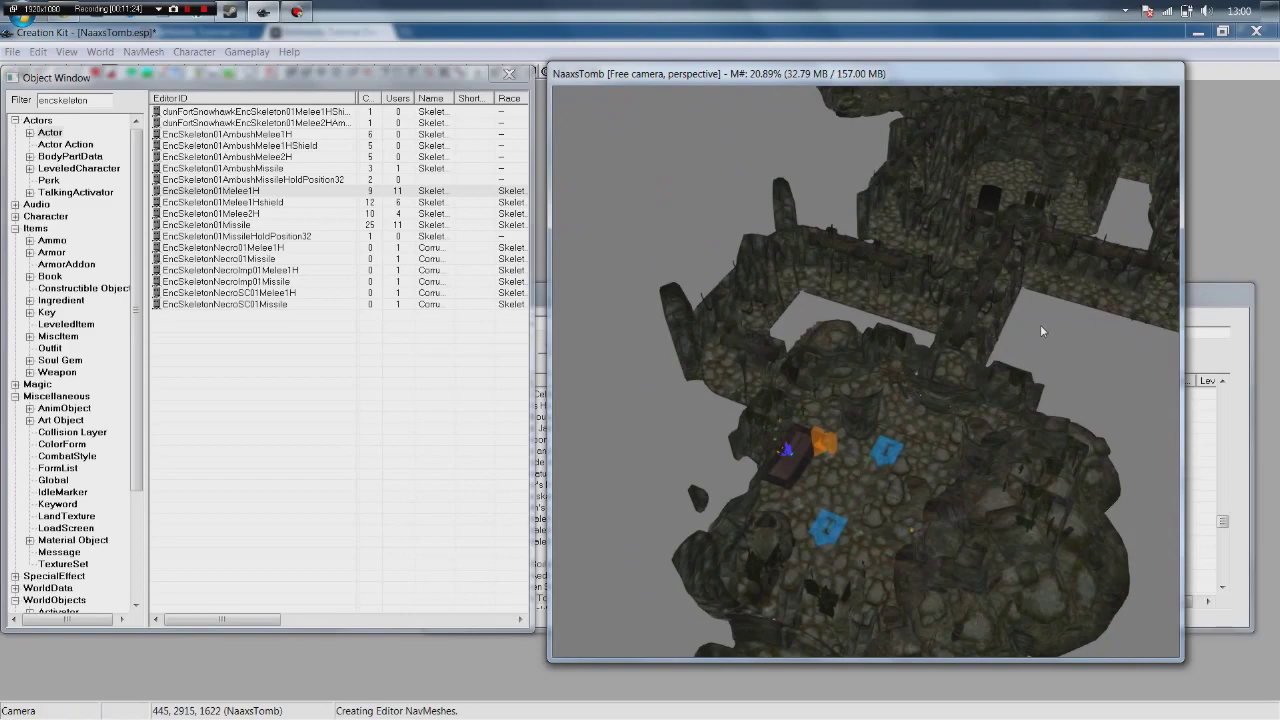
{"action": "mouse_move", "coordinate": [1027, 338]}
{"action": "middle_mouse_down"}
{"action": "mouse_move", "coordinate": [965, 475]}
{"action": "mouse_move", "coordinate": [835, 630]}
{"action": "middle_mouse_up"}
{"action": "middle_click_drag", "start_coordinate": [992, 321], "coordinate": [753, 464]}
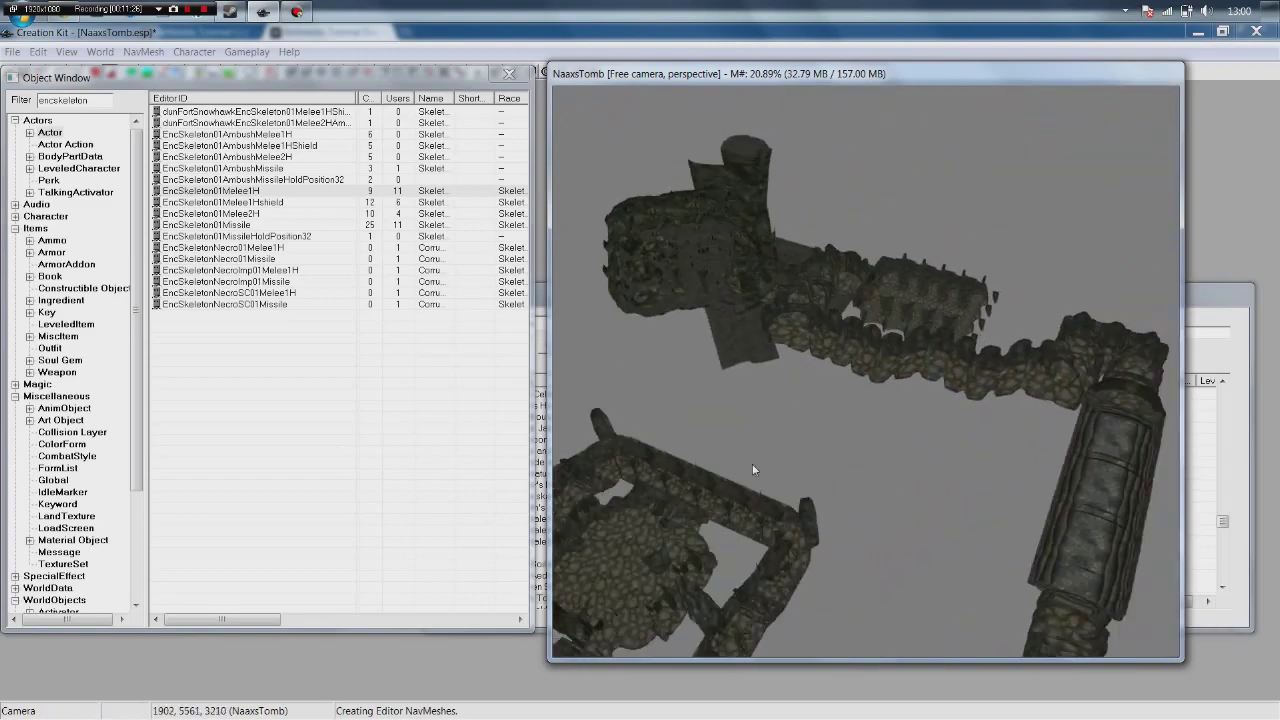
{"action": "middle_click_drag", "start_coordinate": [981, 346], "coordinate": [908, 480]}
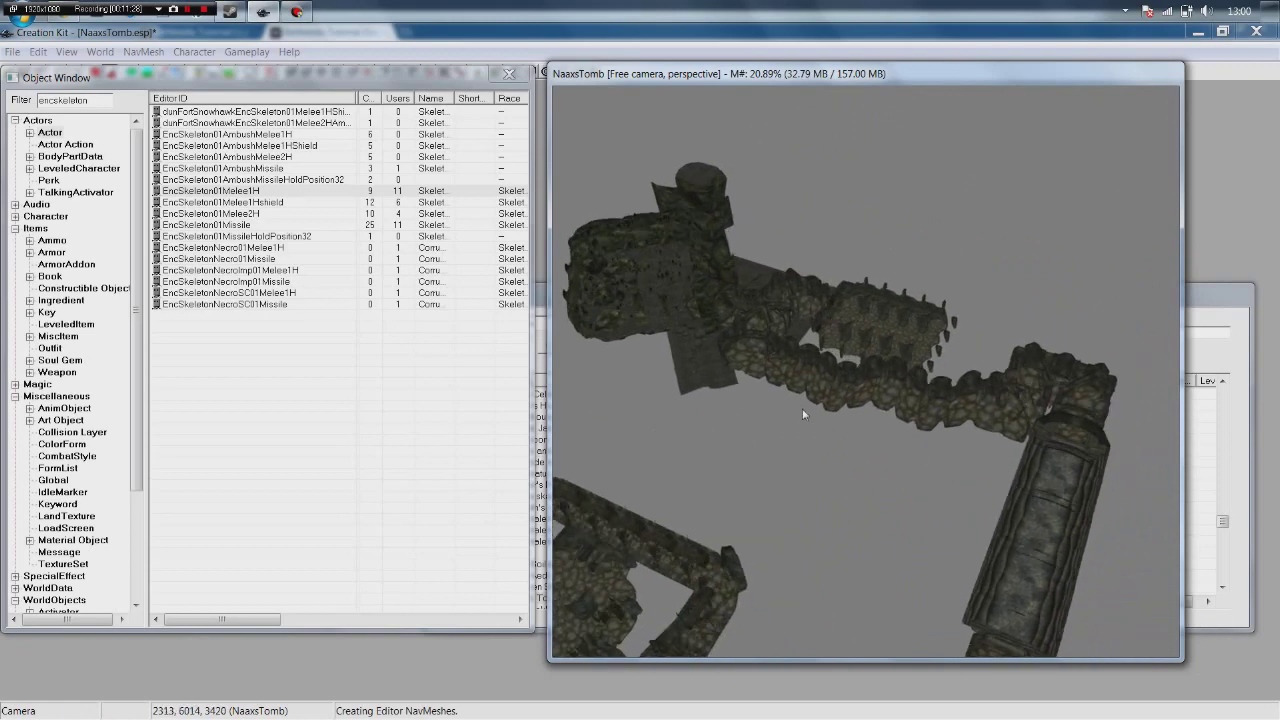
{"action": "middle_click_drag", "start_coordinate": [802, 410], "coordinate": [962, 258]}
{"action": "middle_click_drag", "start_coordinate": [843, 487], "coordinate": [963, 352]}
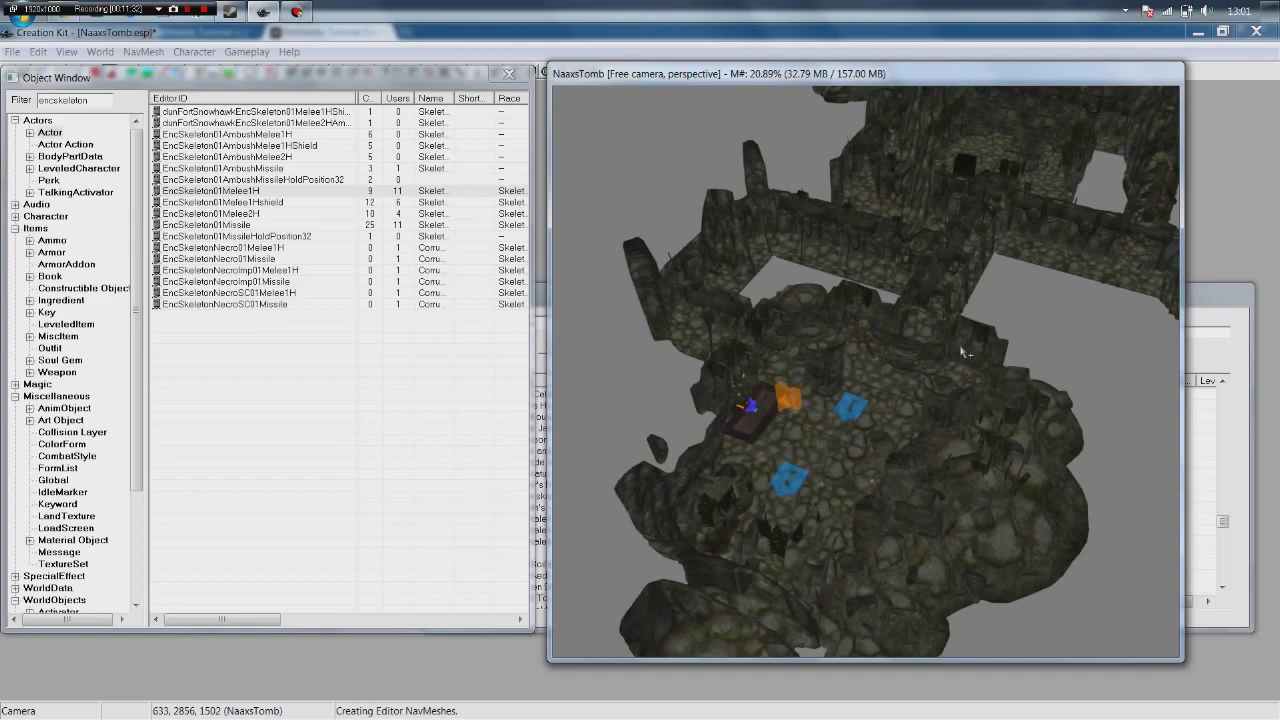
{"action": "scroll", "coordinate": [961, 352], "scroll_direction": "up", "scroll_amount": 4}
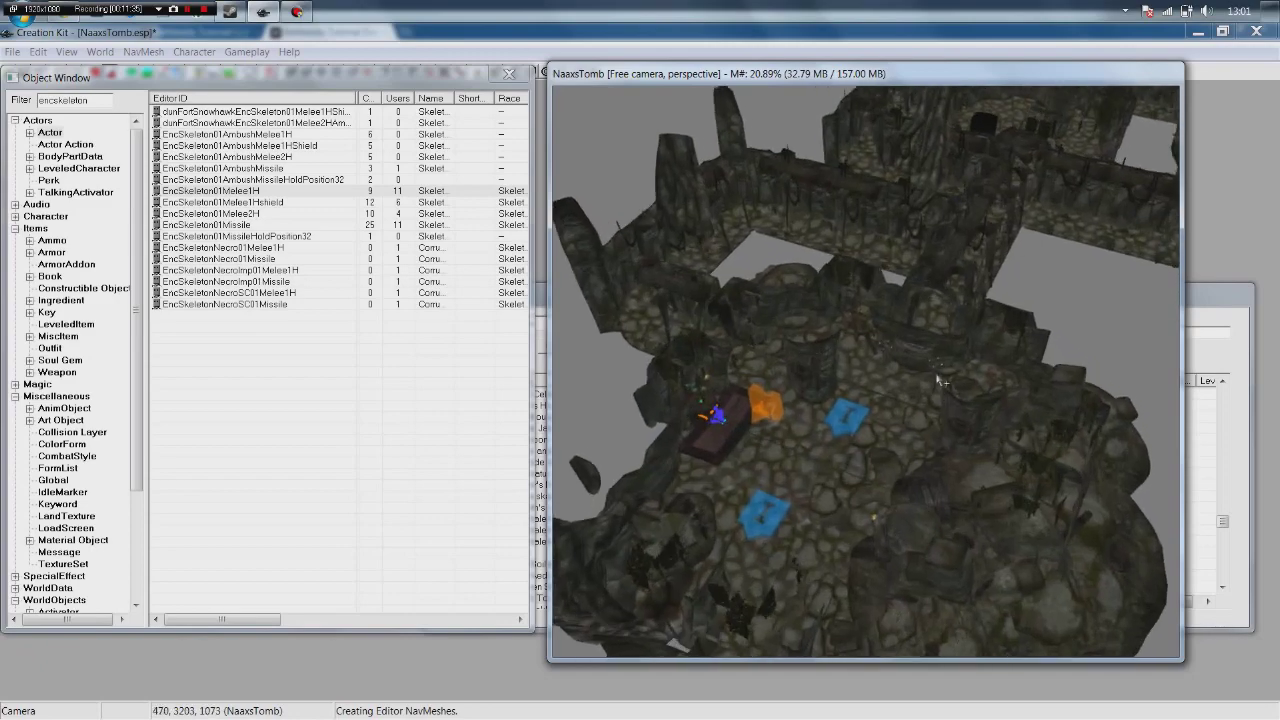
{"action": "scroll", "coordinate": [904, 397], "scroll_direction": "up", "scroll_amount": 6}
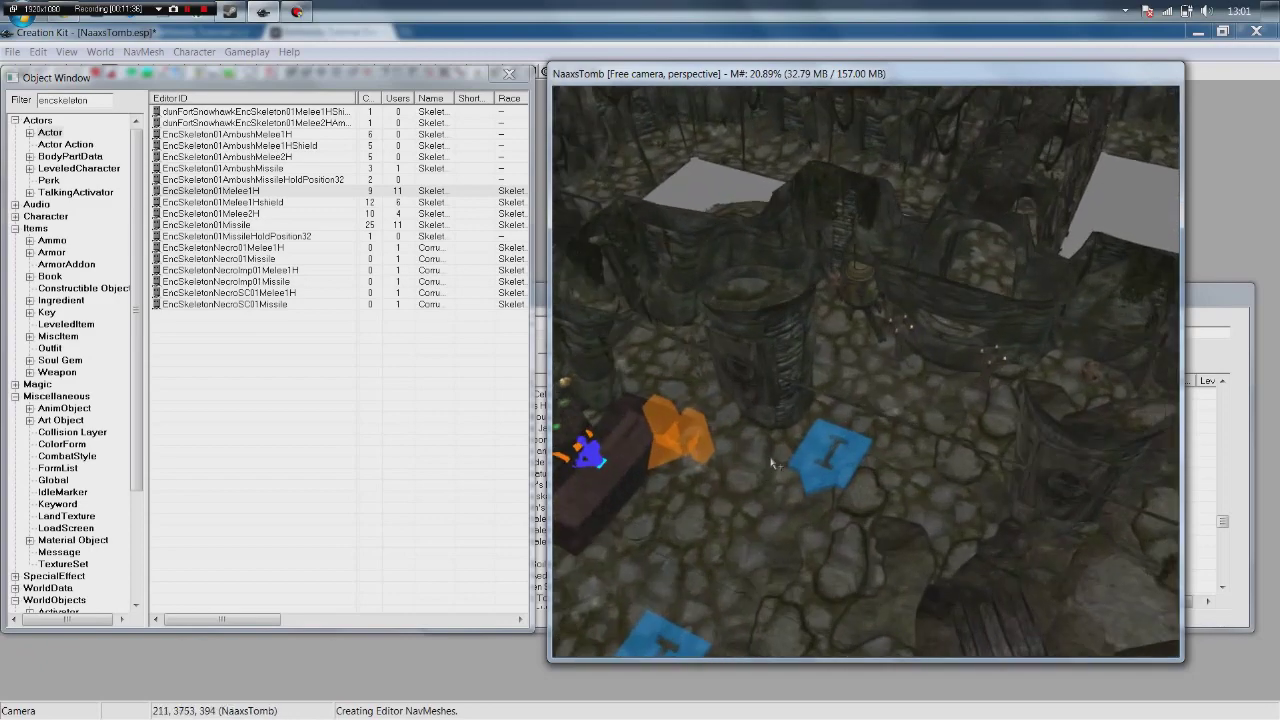
Set the warlock conjurer's leveled actor difficulty to Easy and save its reference.
{"action": "scroll", "coordinate": [780, 454], "scroll_direction": "up", "scroll_amount": 3}
{"action": "double_click", "coordinate": [803, 312]}
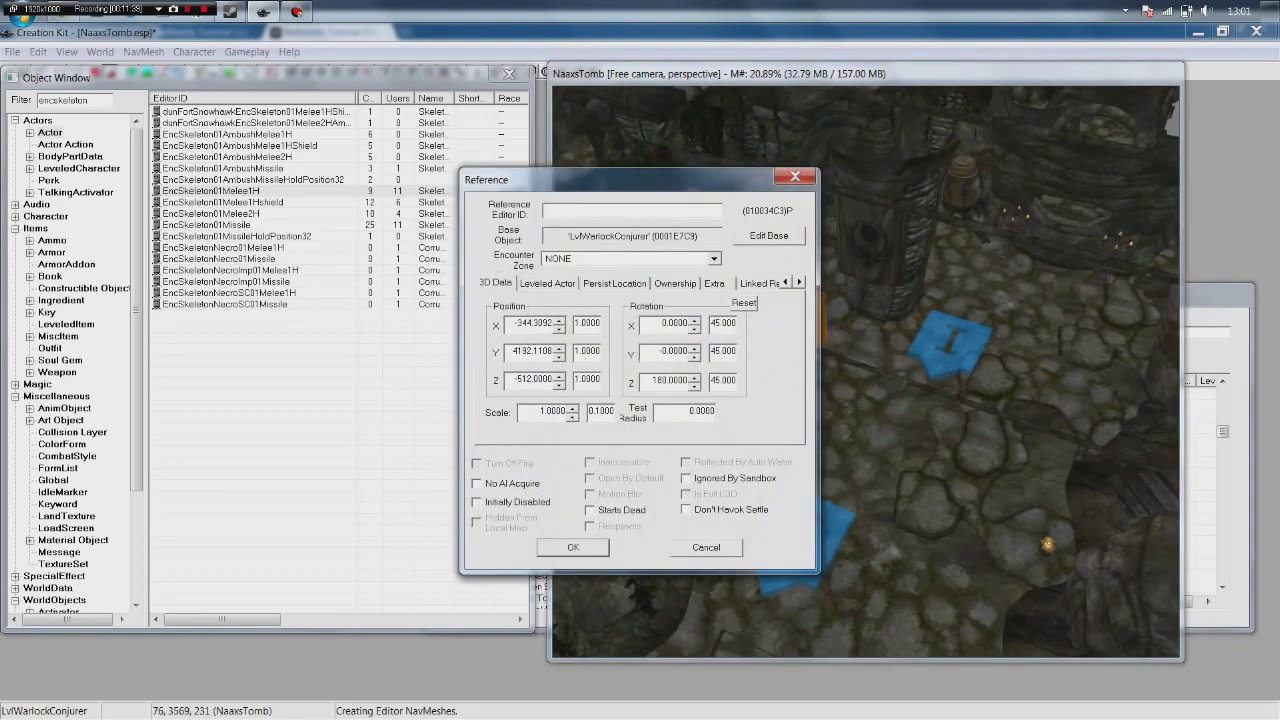
{"action": "left_click", "coordinate": [560, 289]}
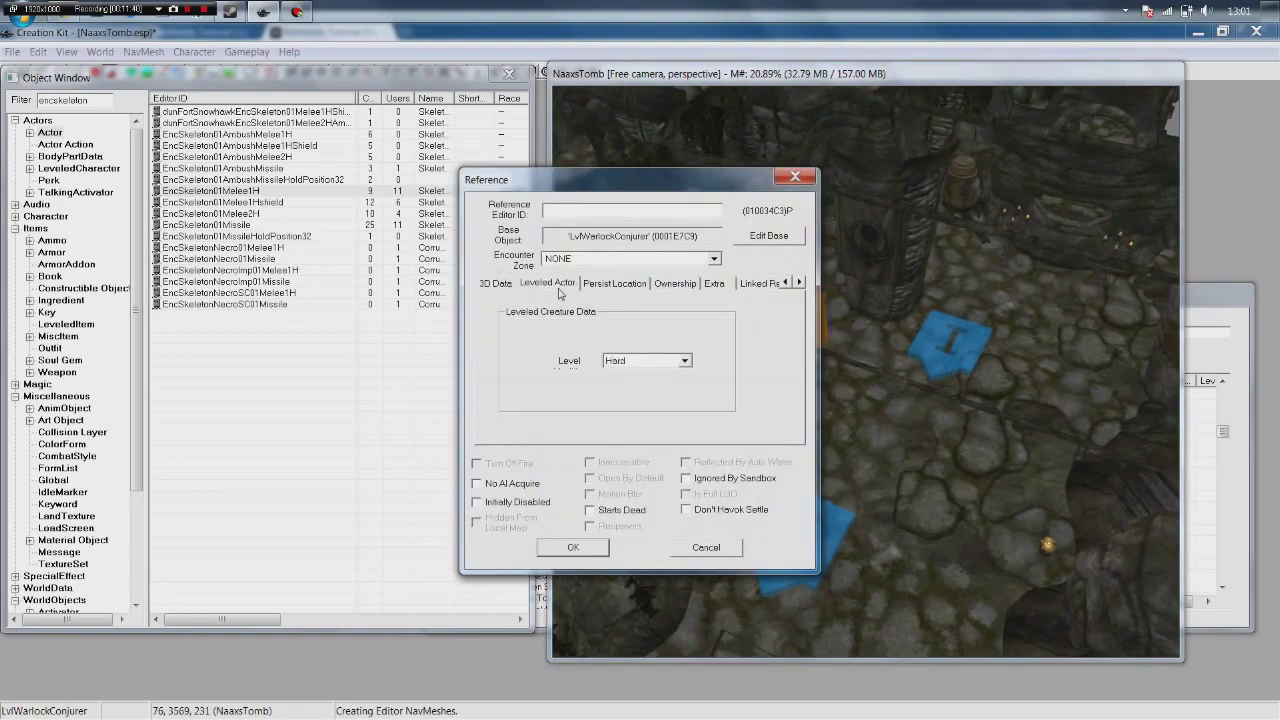
{"action": "left_click", "coordinate": [633, 362]}
{"action": "left_click", "coordinate": [639, 377]}
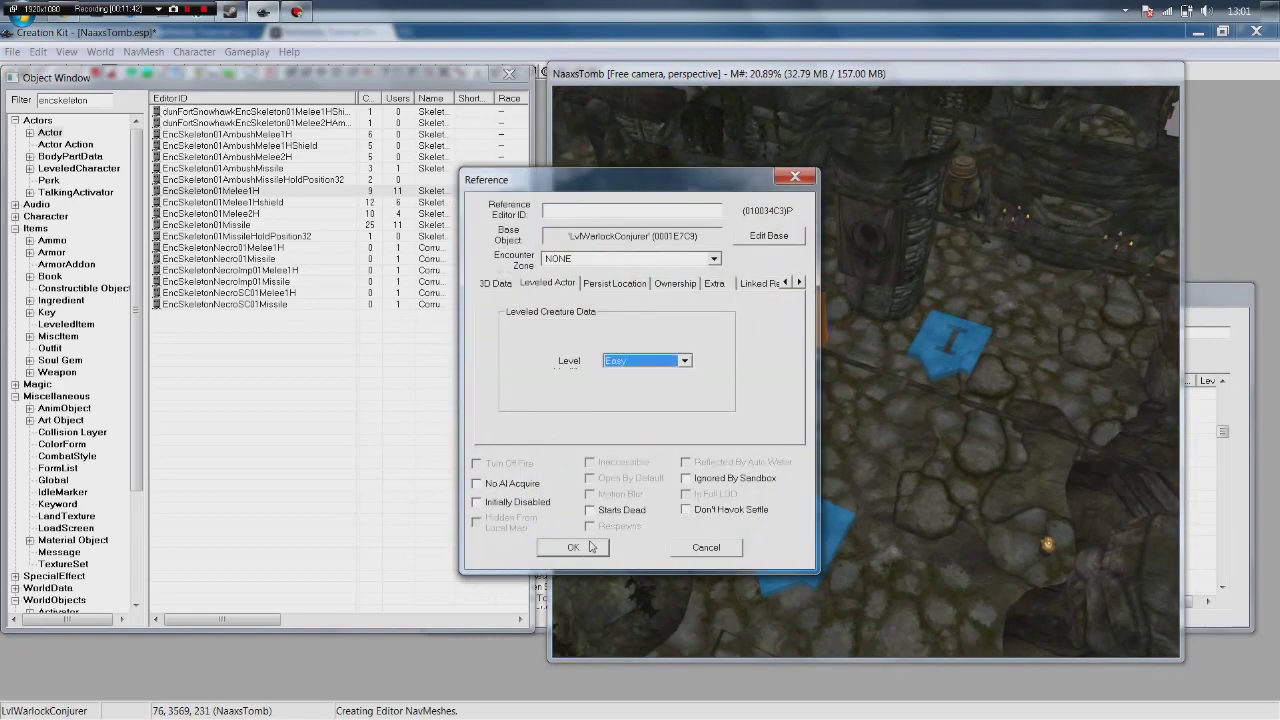
{"action": "left_click", "coordinate": [585, 547]}
{"action": "left_click", "coordinate": [806, 449]}
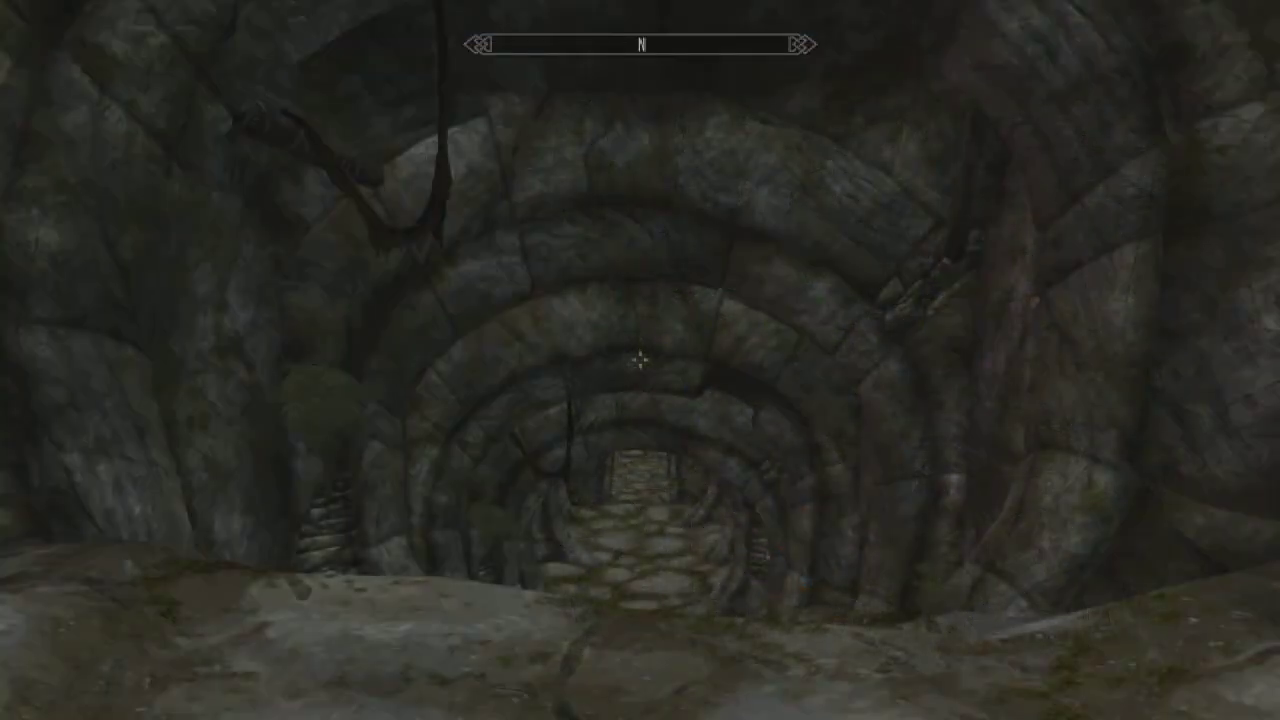
In the running Skyrim test, toggle AI detection with the console command tdetect.
{"action": "key", "text": "grave"}
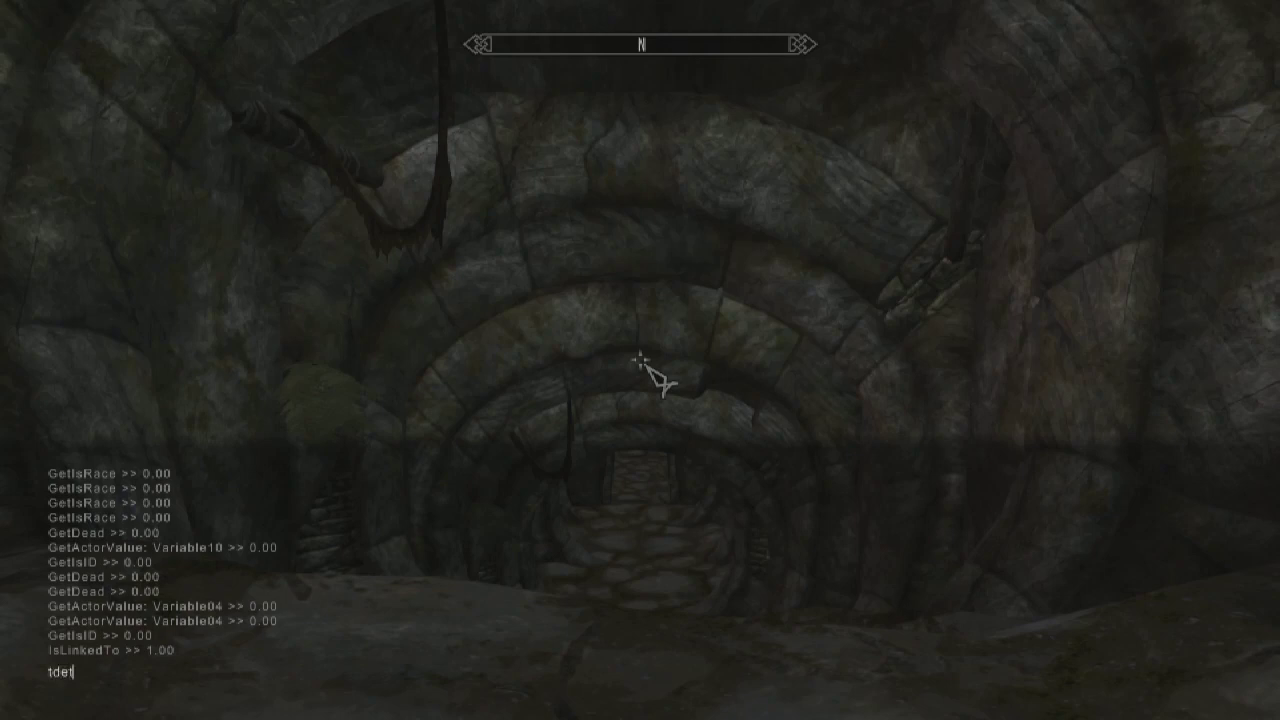
{"action": "type", "text": "ect"}
{"action": "key", "text": "Return"}
{"action": "key", "text": "grave"}
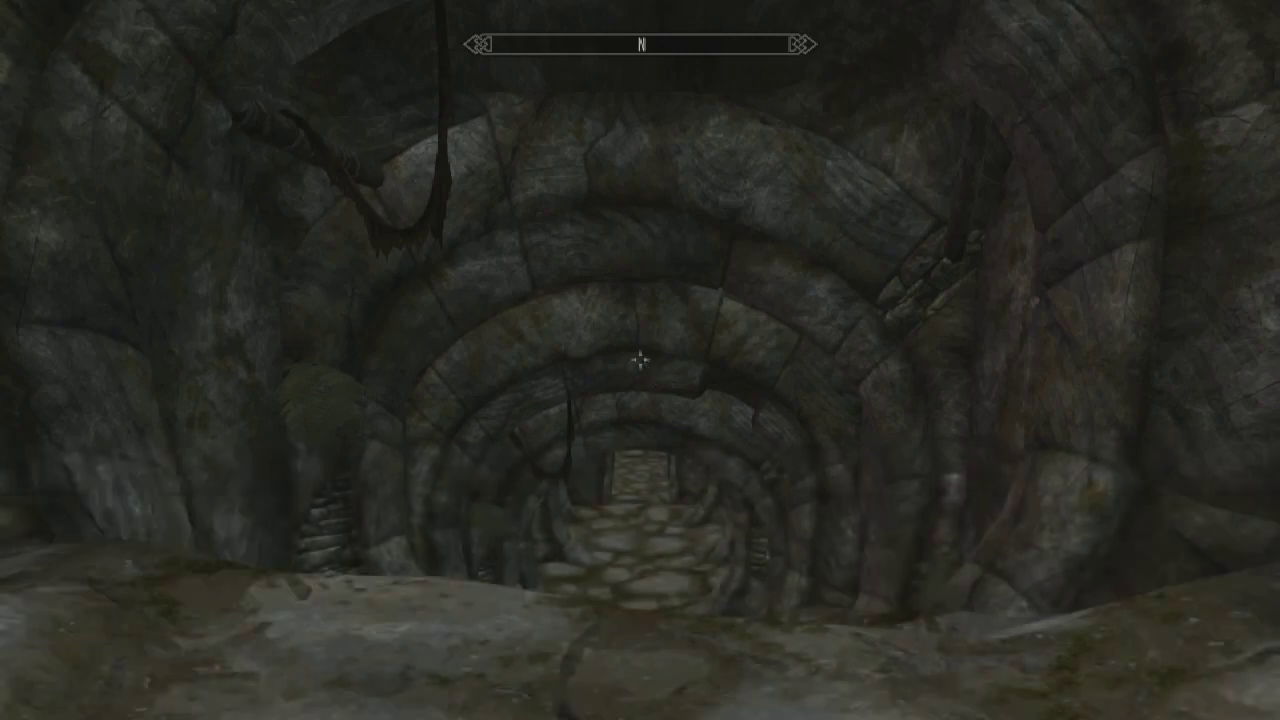
Walk through the entrance tunnel into the conjurer's room and examine his patrol stop at the alchemy lab.
{"action": "key", "text": "w"}
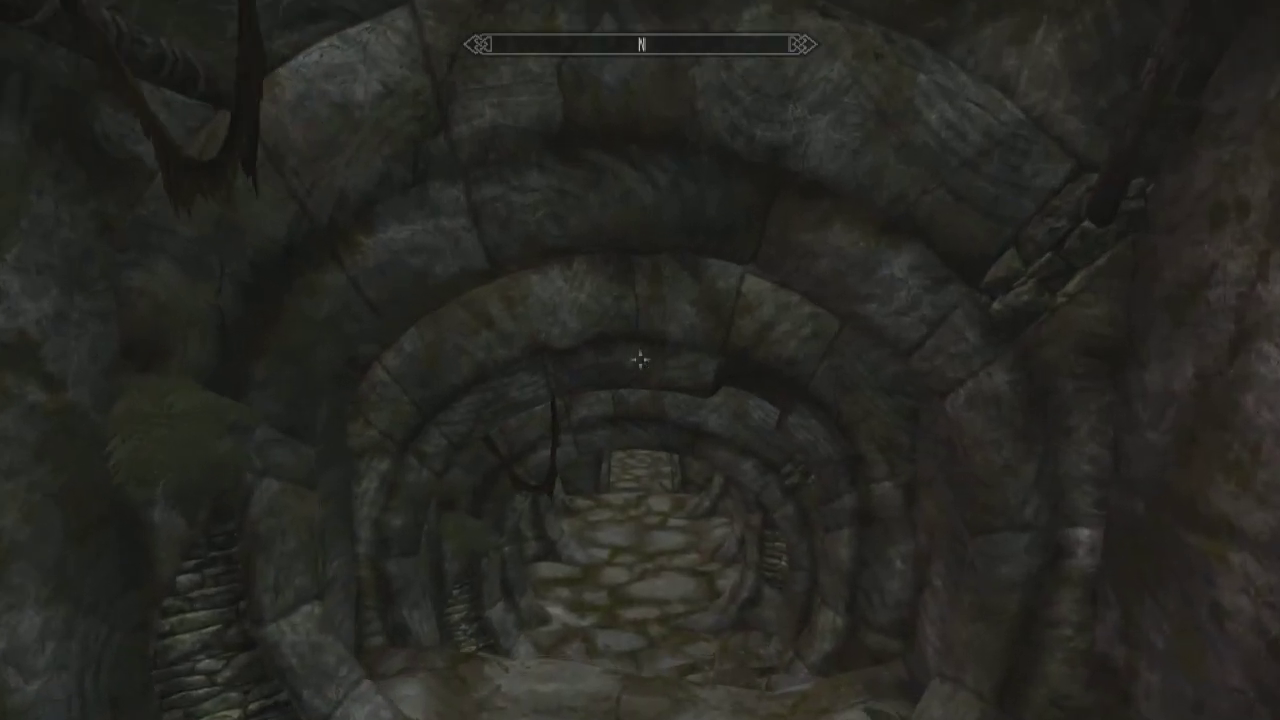
{"action": "key", "text": "w"}
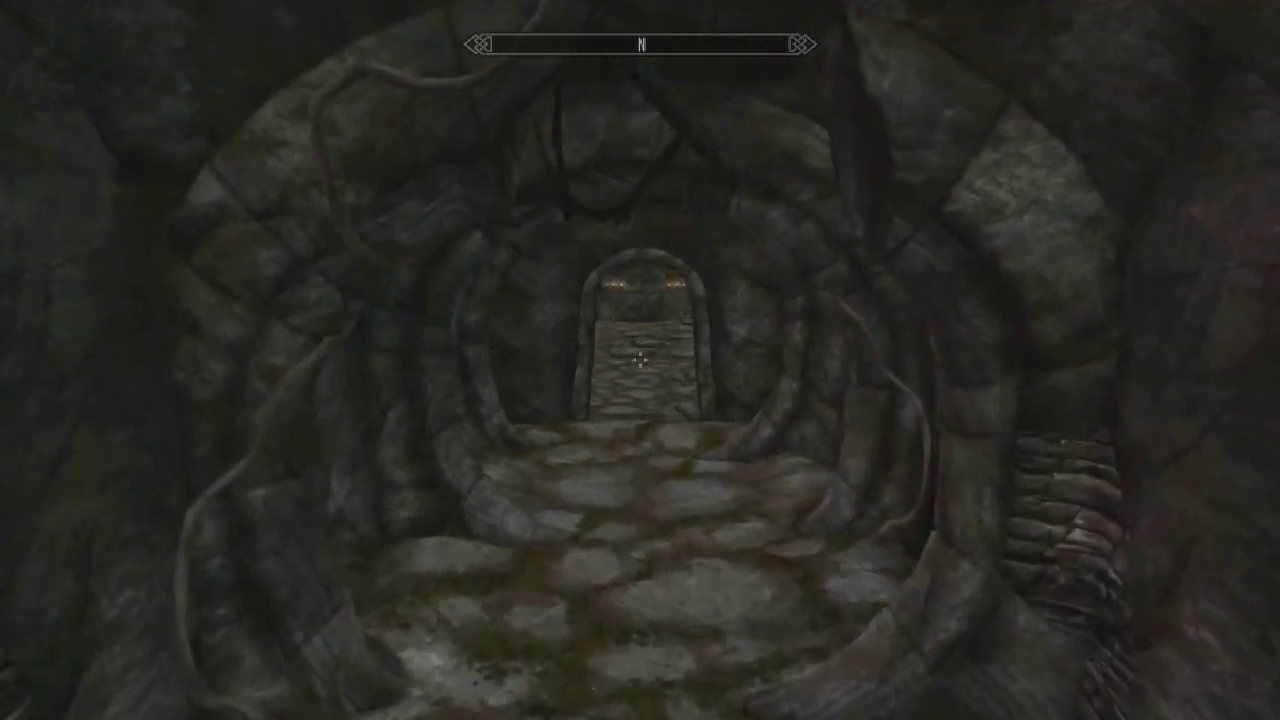
{"action": "key", "text": "w"}
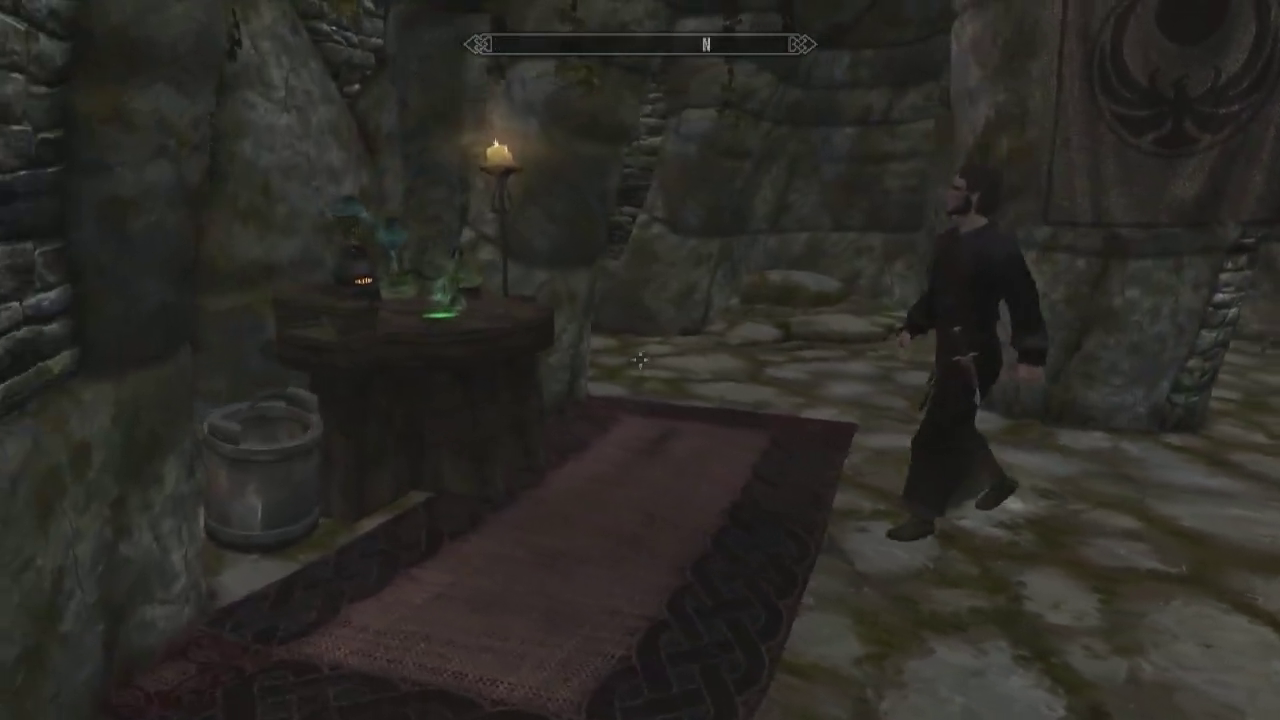
{"action": "key", "text": "a"}
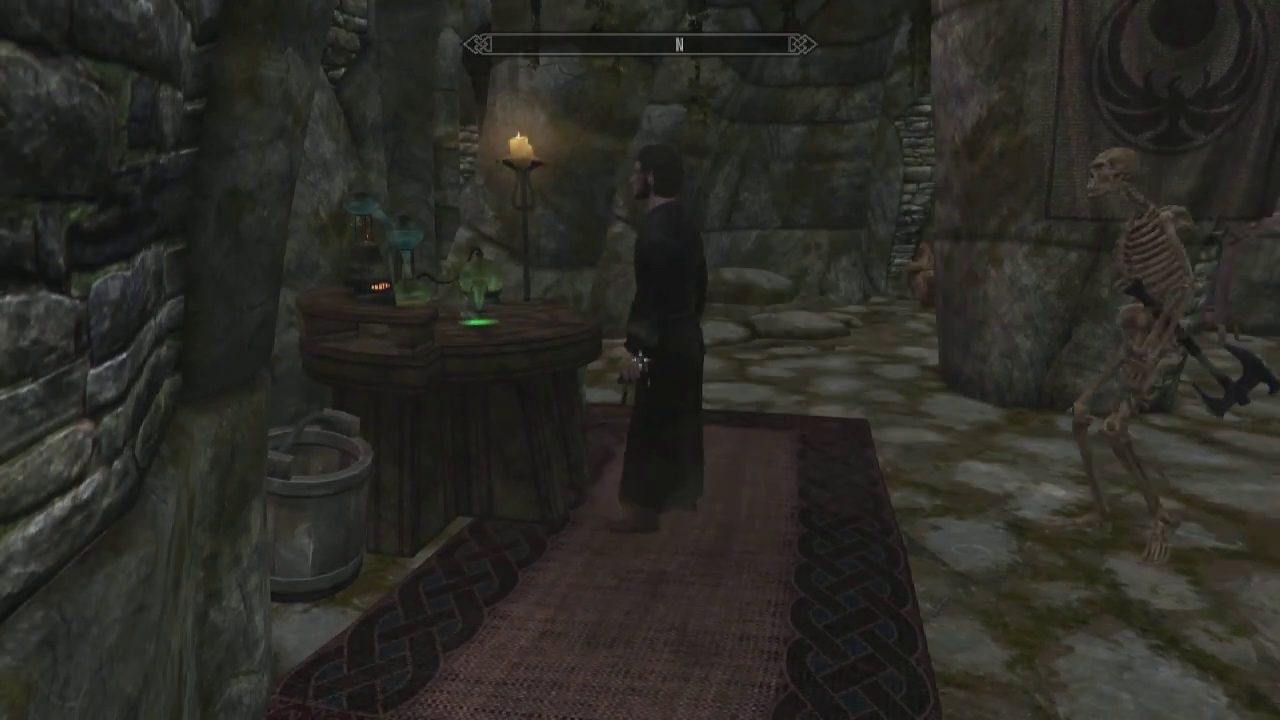
{"action": "key", "text": "w"}
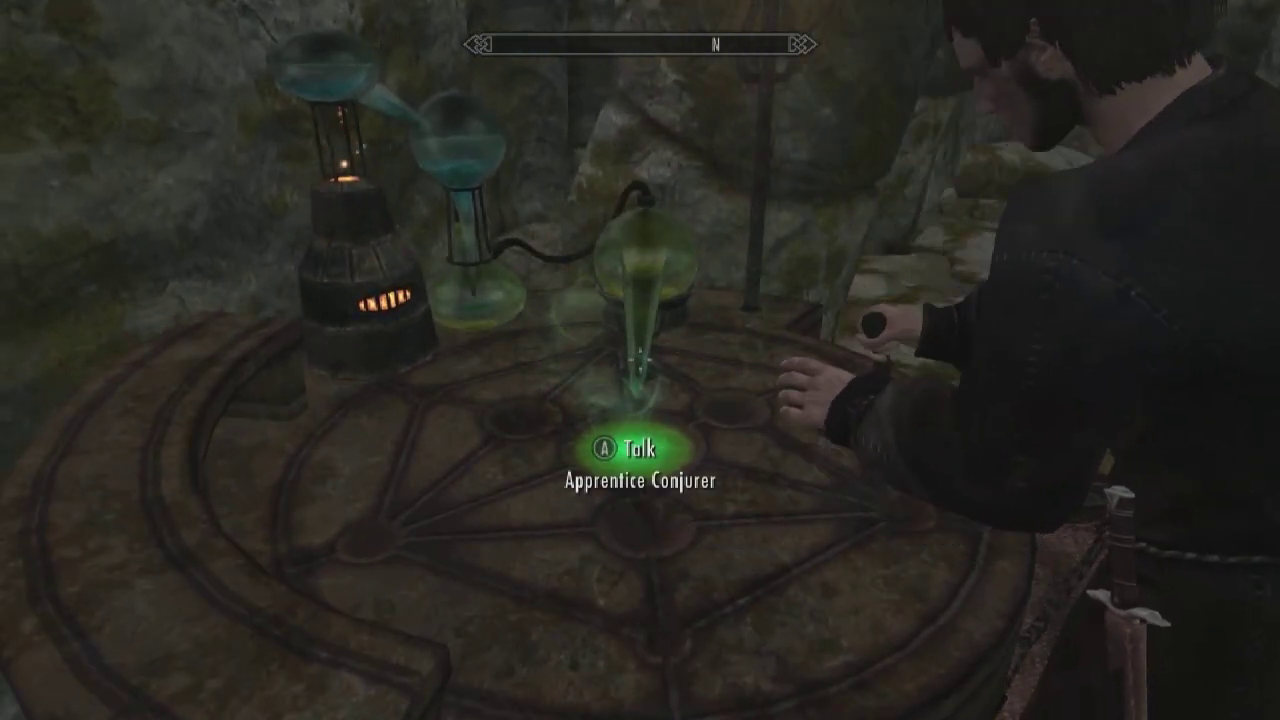
{"action": "key", "text": "s"}
{"action": "key", "text": "s"}
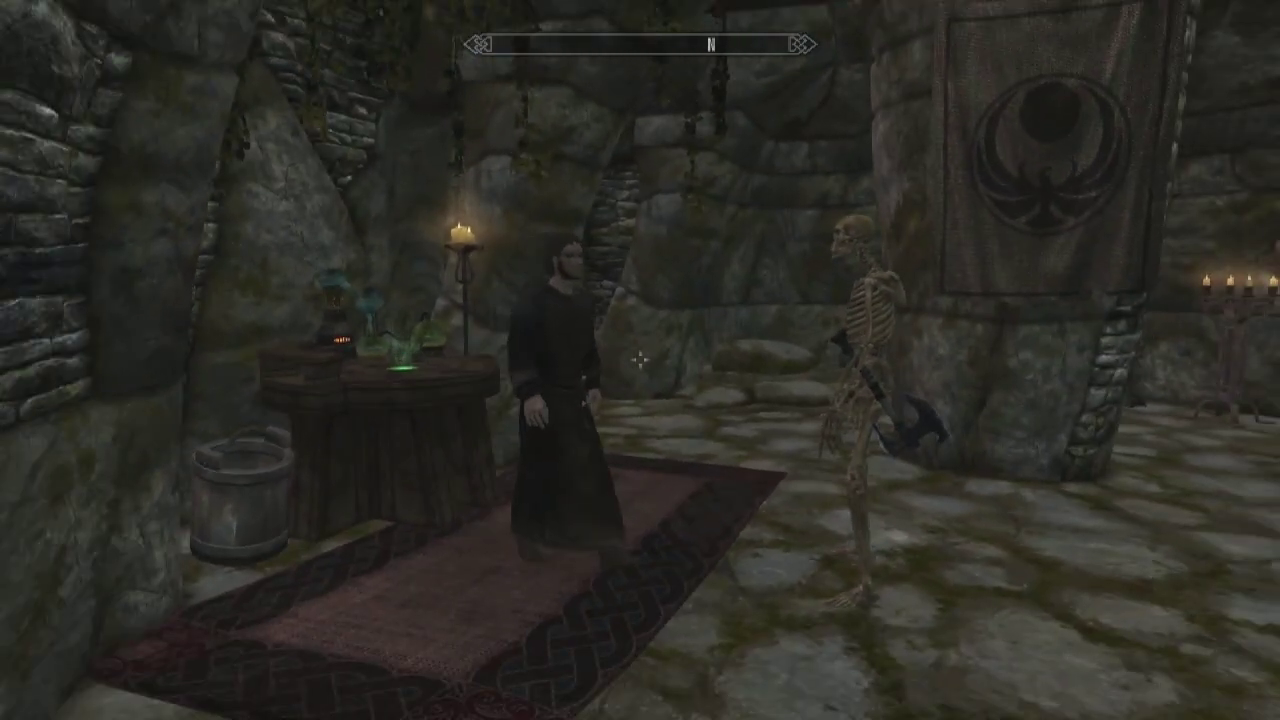
{"action": "key", "text": "s"}
{"action": "key", "text": "s"}
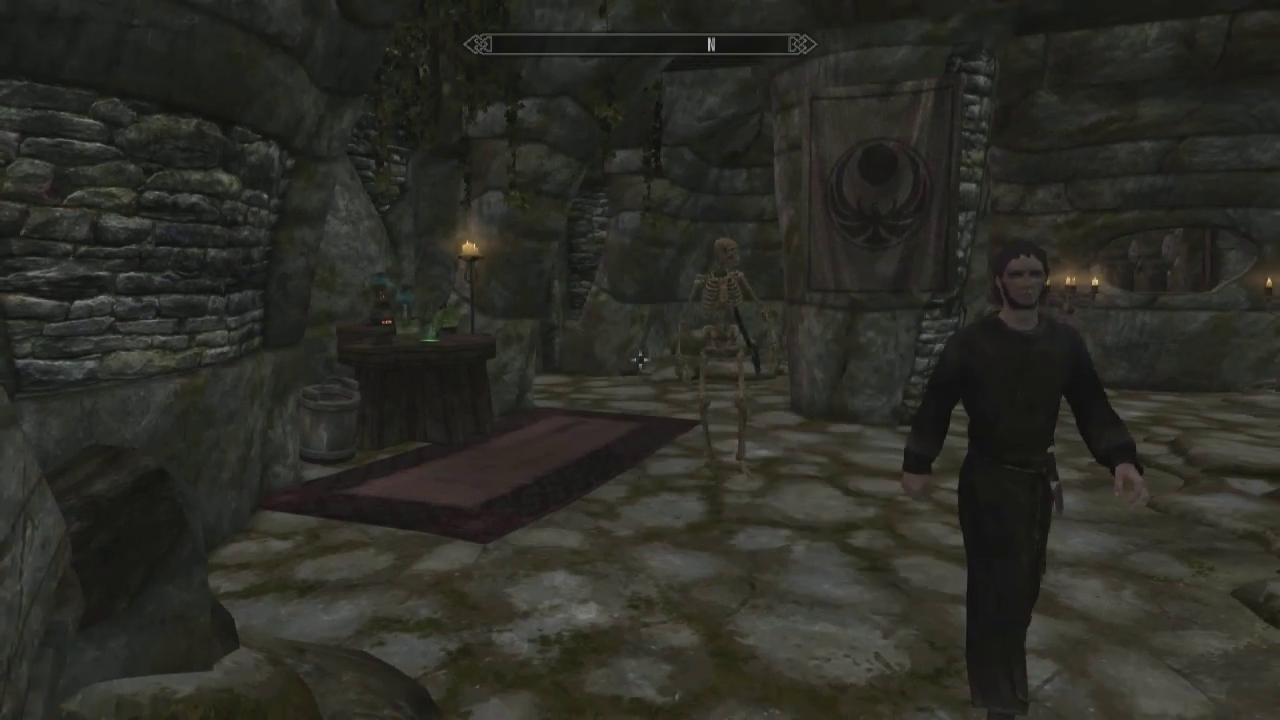
Move around the room near the conjurer and check his patrol loop and the linked skeleton's behaviour.
{"action": "key", "text": "w"}
{"action": "key", "text": "d"}
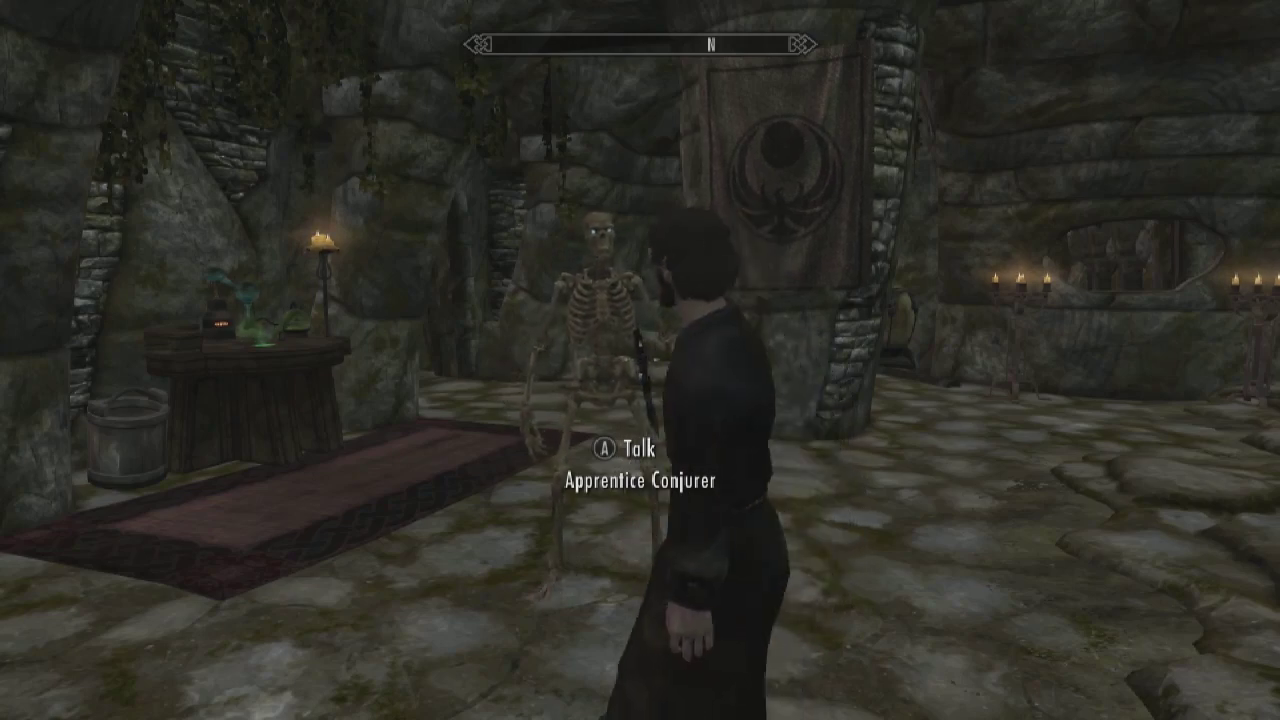
{"action": "key", "text": "w"}
{"action": "key", "text": "d"}
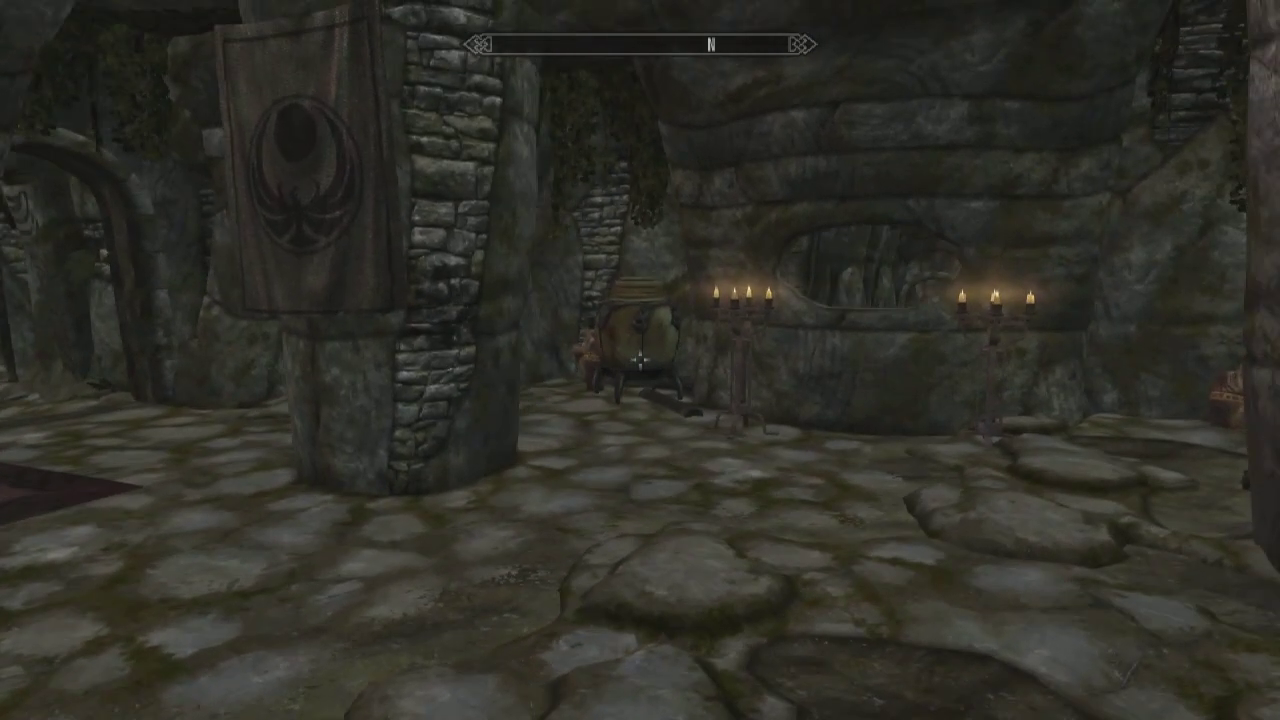
{"action": "key", "text": "s"}
{"action": "key", "text": "a"}
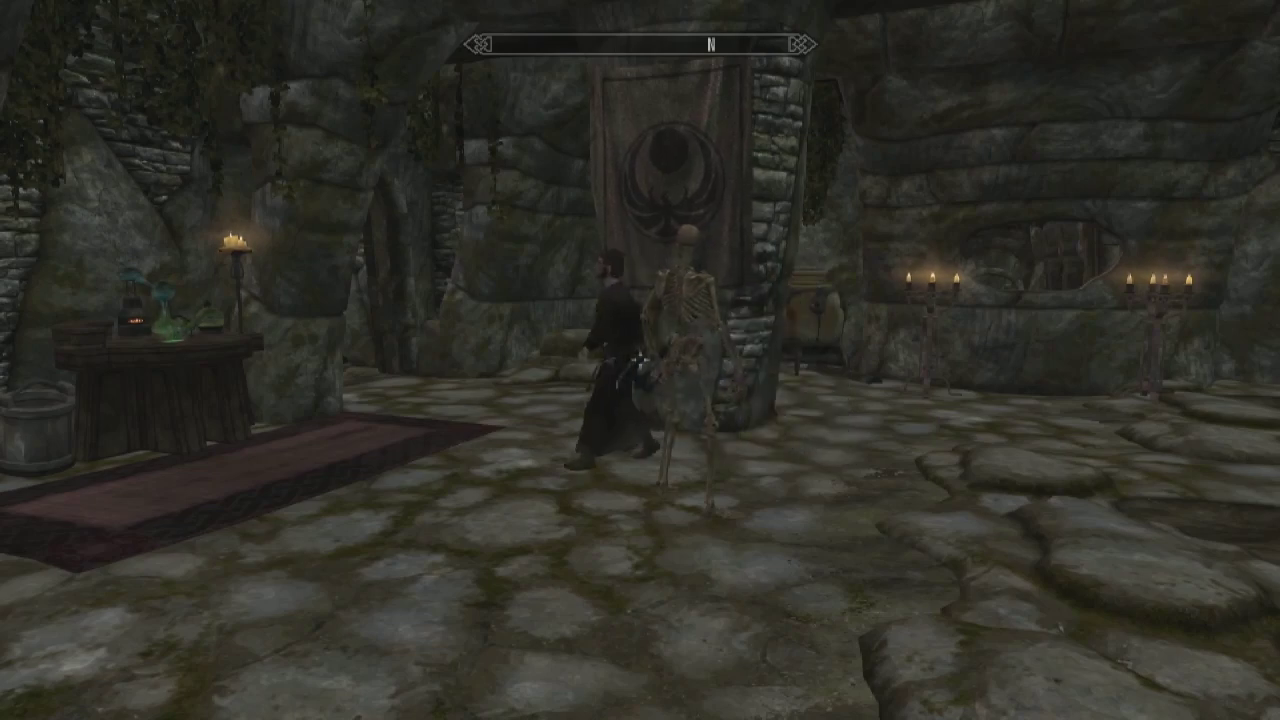
{"action": "key", "text": "w"}
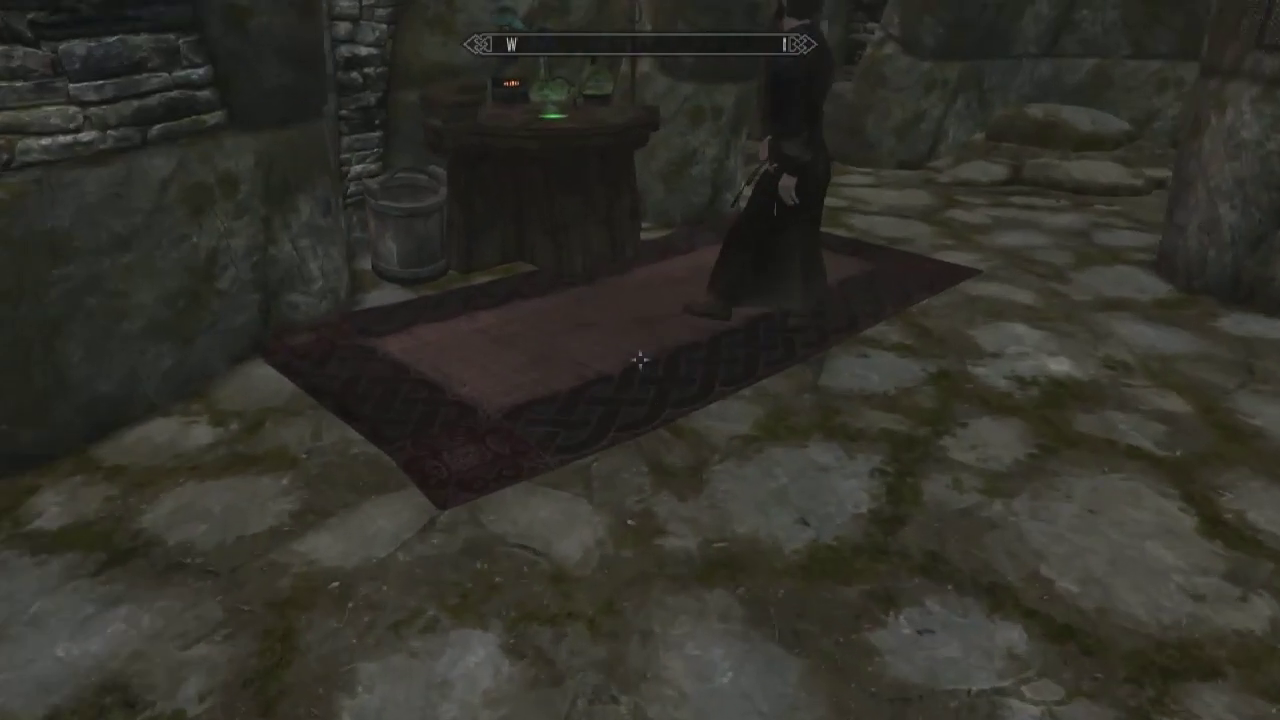
{"action": "key", "text": "s"}
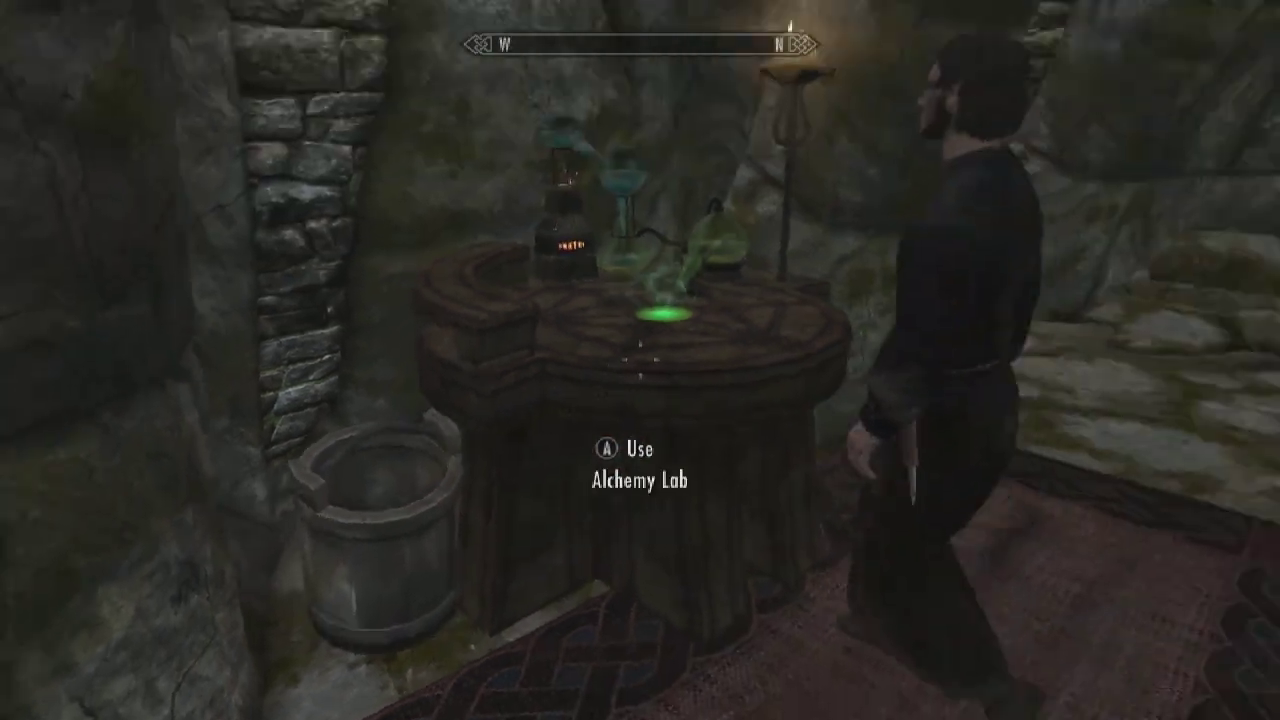
{"action": "key", "text": "w"}
{"action": "key", "text": "d"}
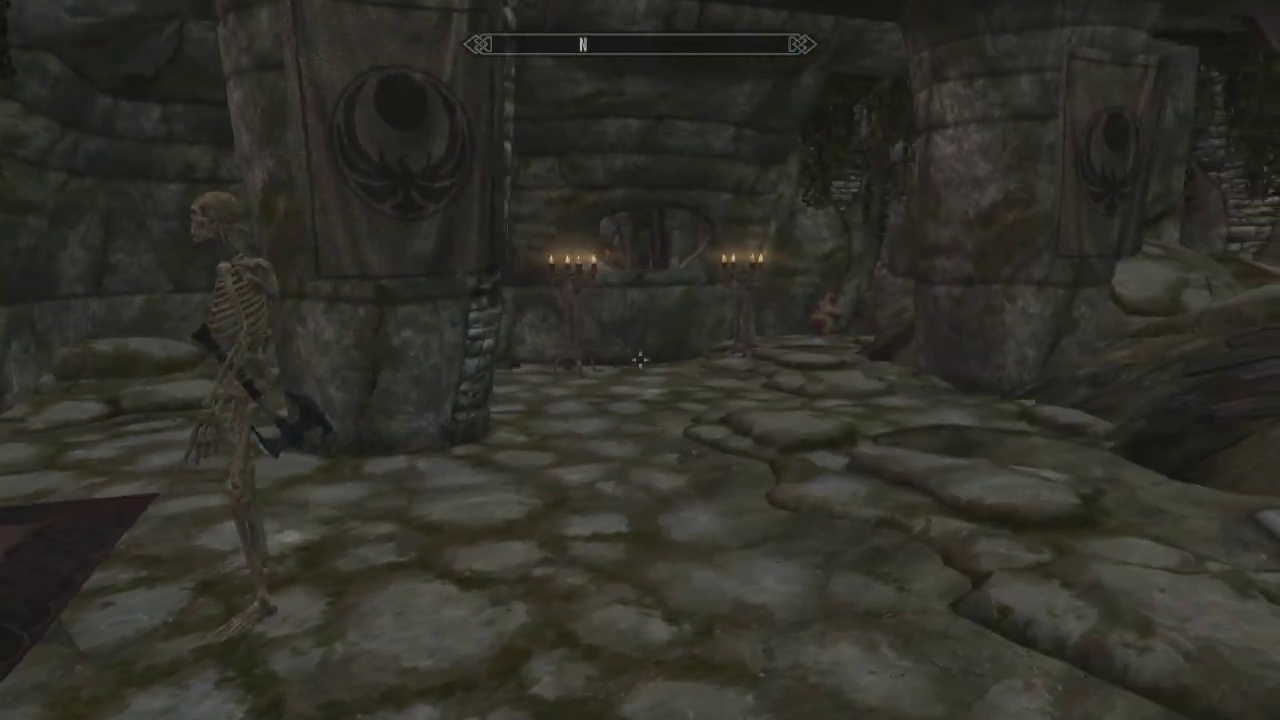
Inspect the room around the floor candle and observe the conjurer and skeleton patrolling from a distance.
{"action": "key", "text": "w"}
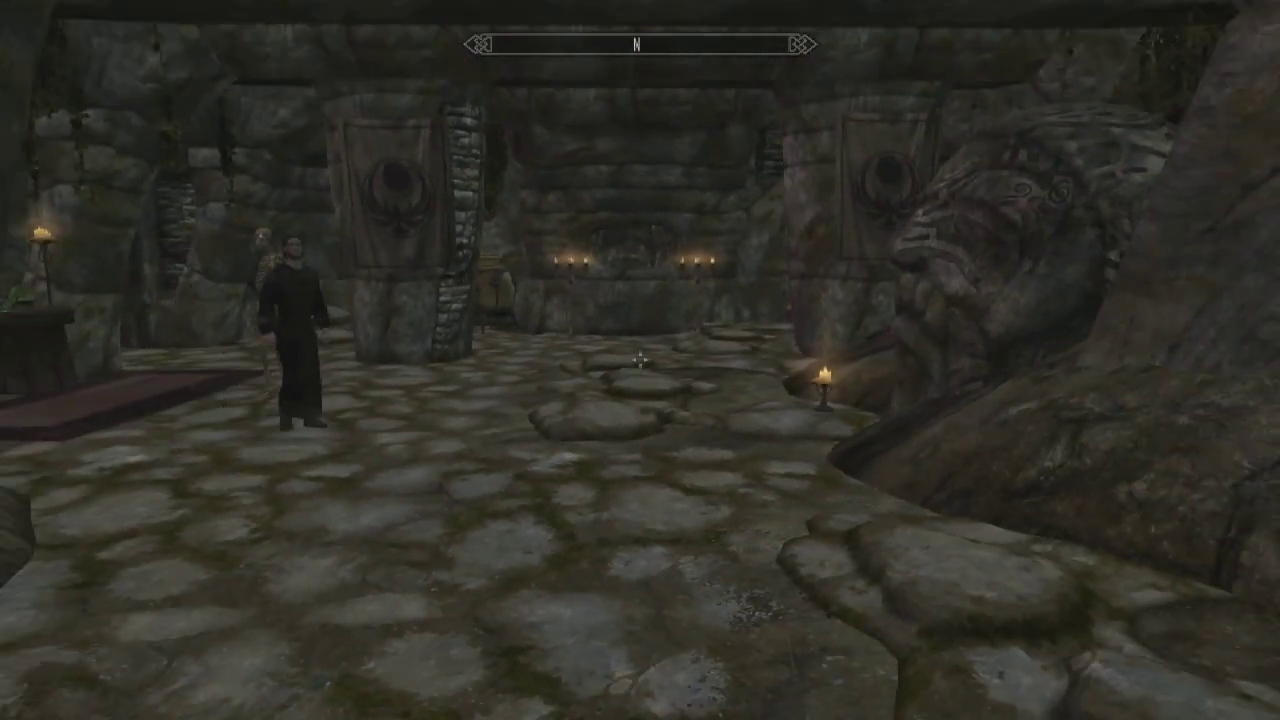
{"action": "key", "text": "w"}
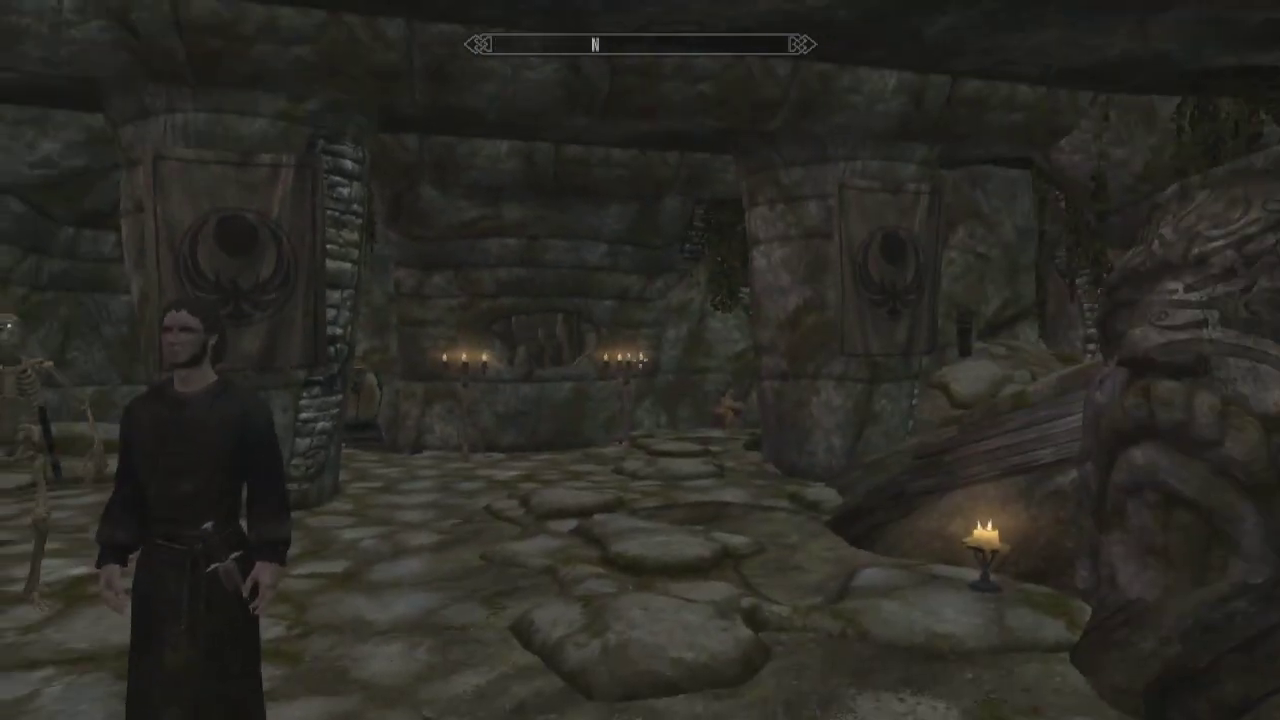
{"action": "key", "text": "w"}
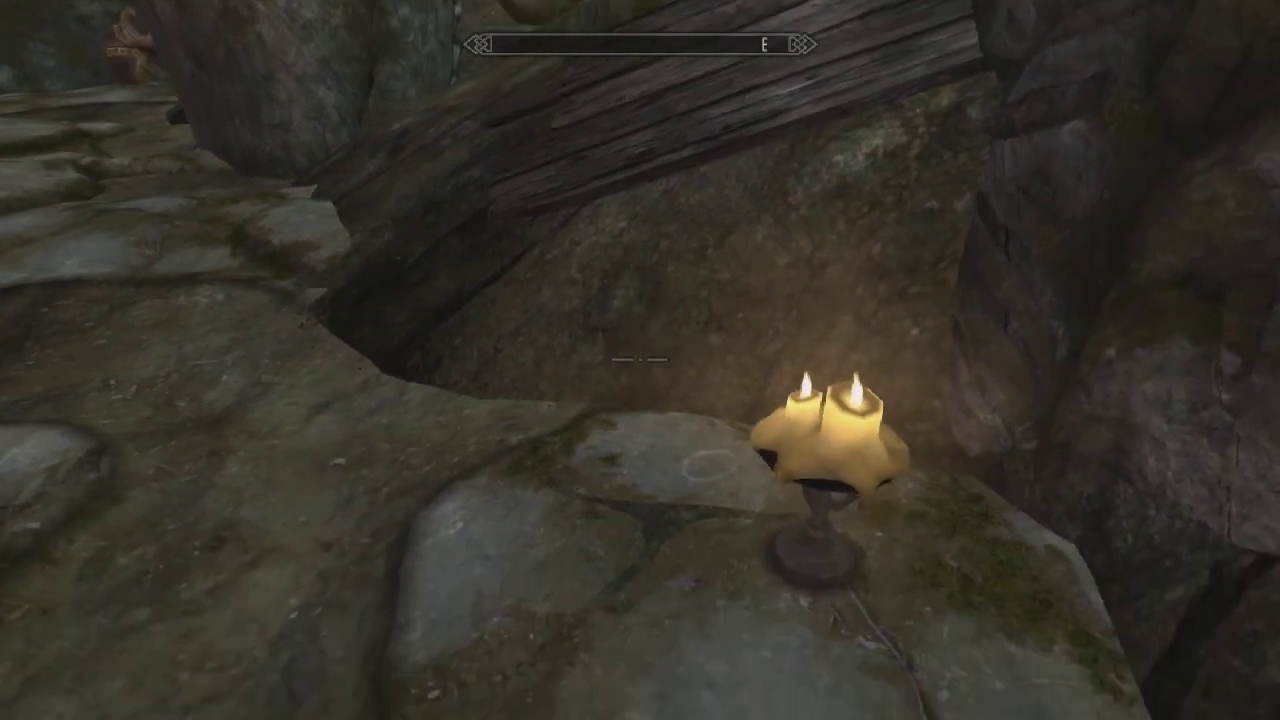
{"action": "key", "text": "s"}
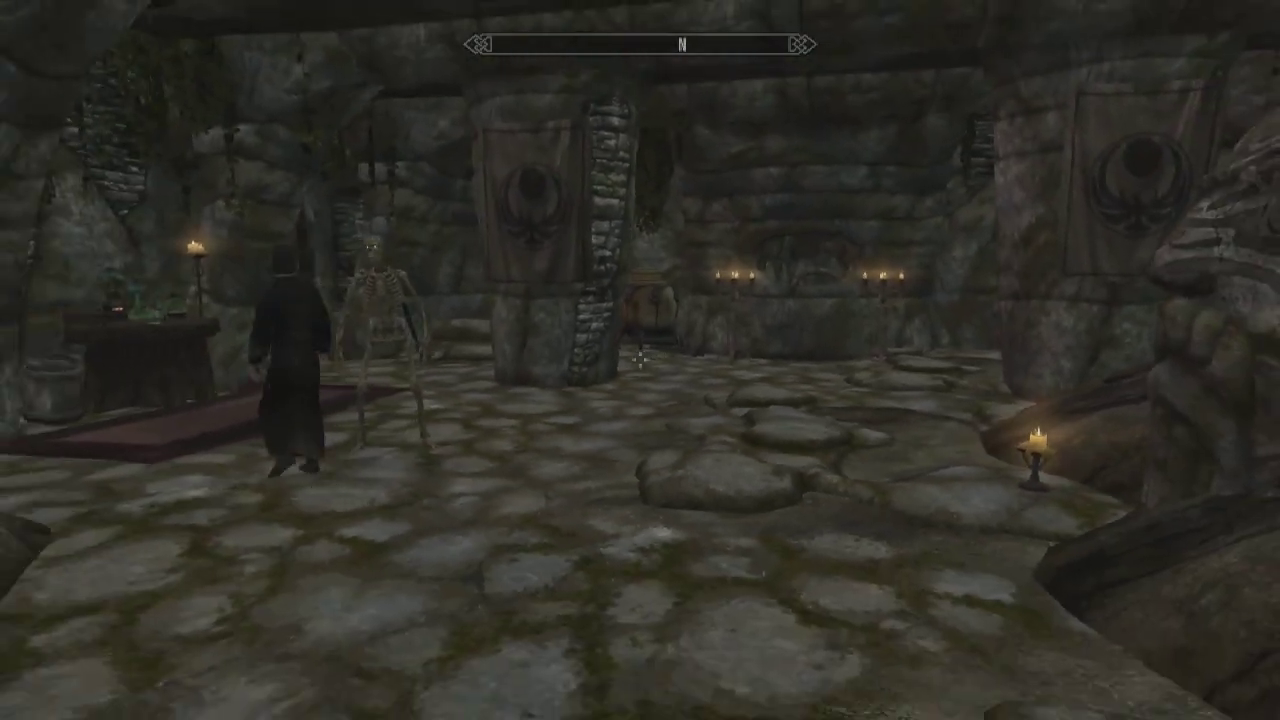
{"action": "key", "text": "s"}
{"action": "mouse_move", "coordinate": [640, 360]}
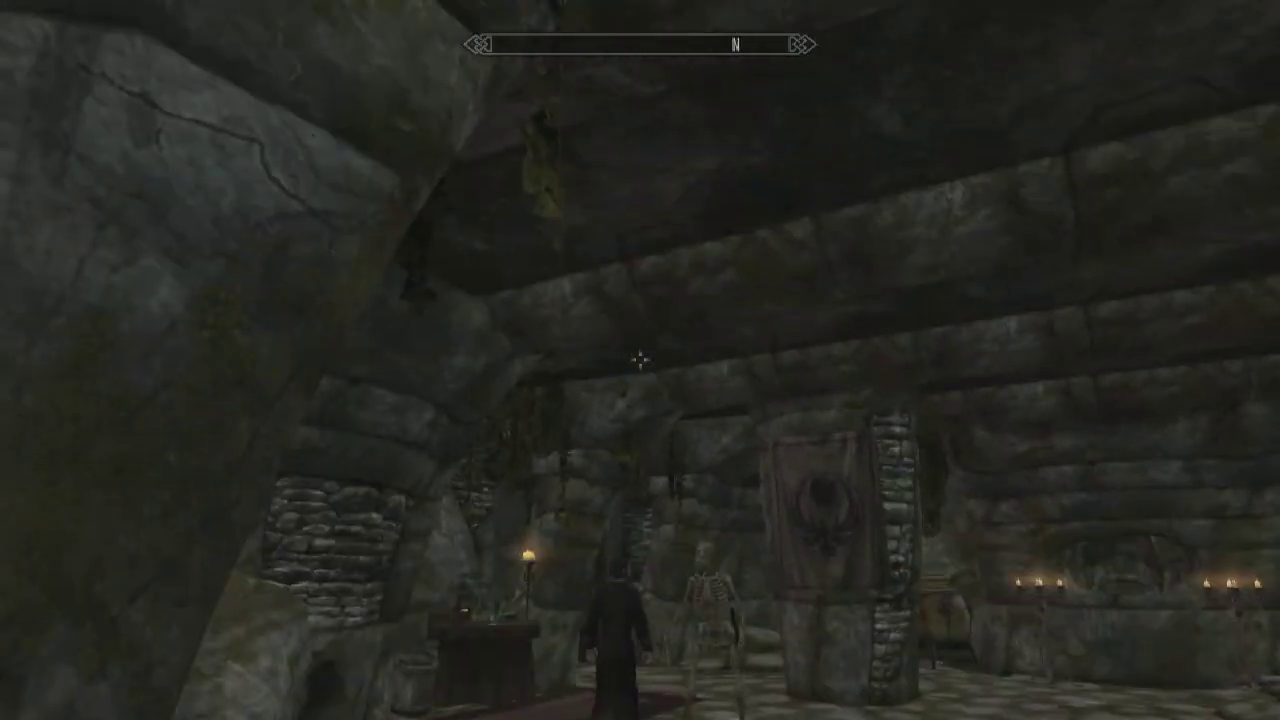